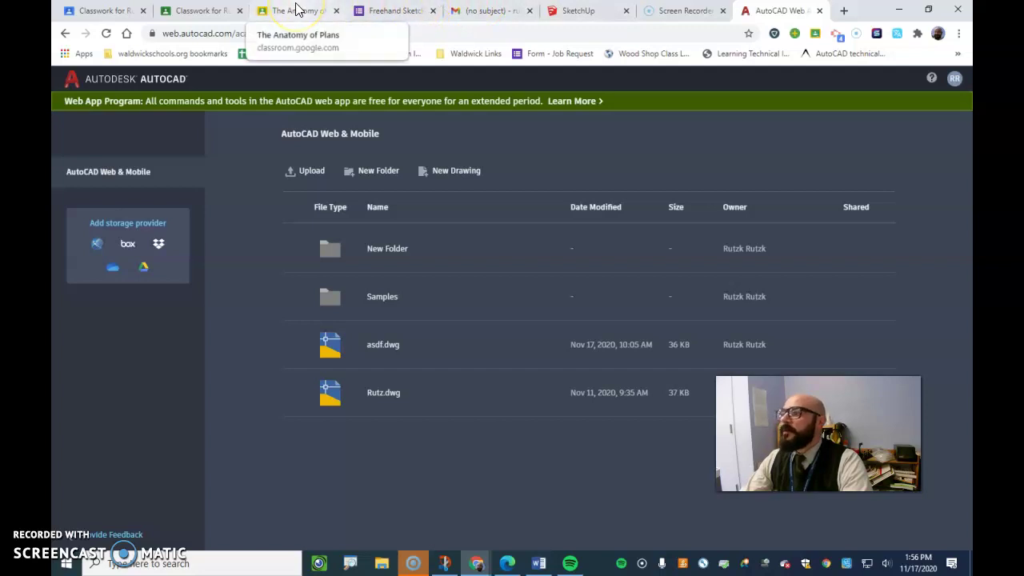
Detach the 1.5M Gasket.jpg Classwork tab into its own window and go back to AutoCAD Web.
click(207, 10)
click(334, 237)
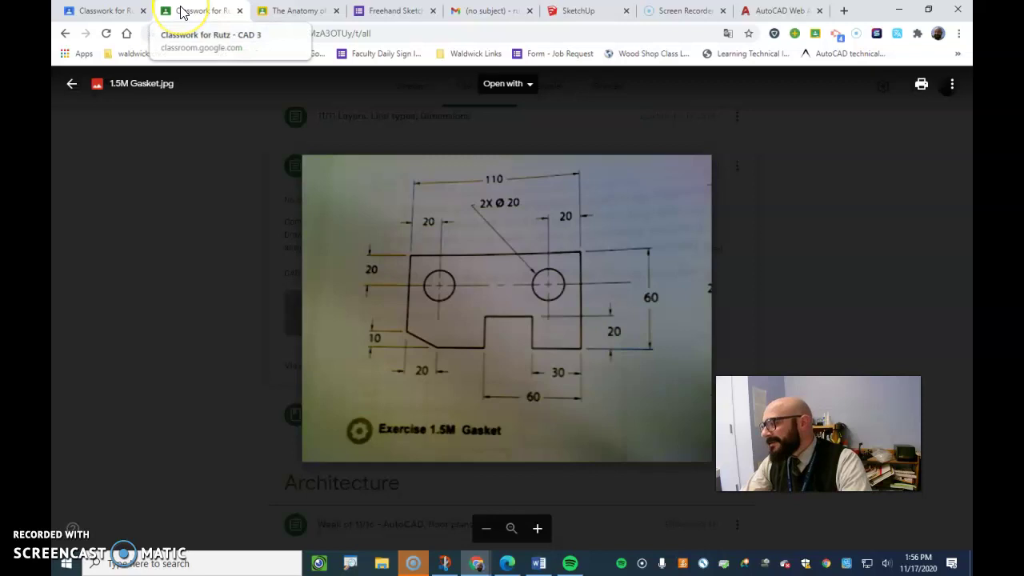
drag(183, 12, 52, 72)
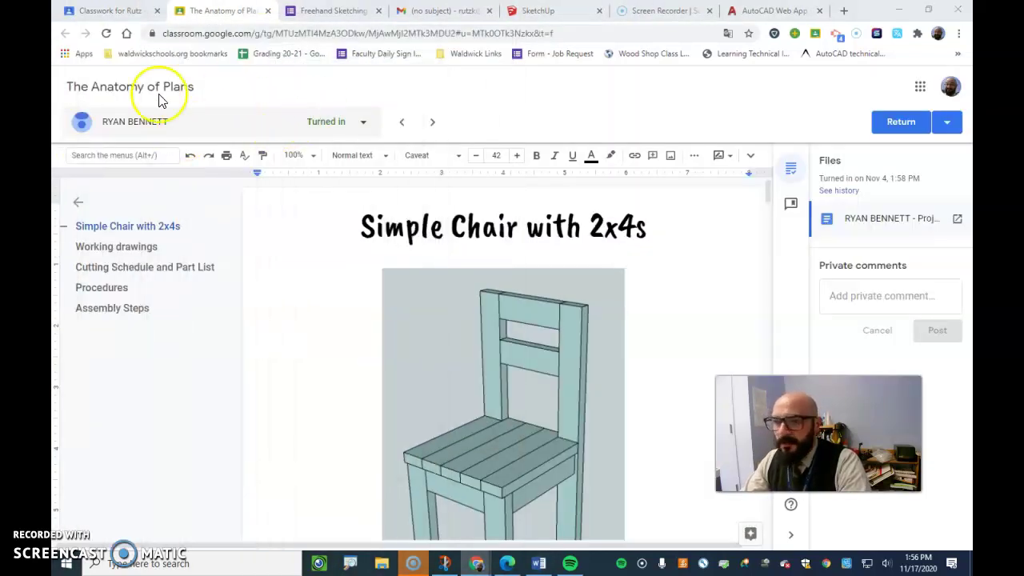
click(787, 11)
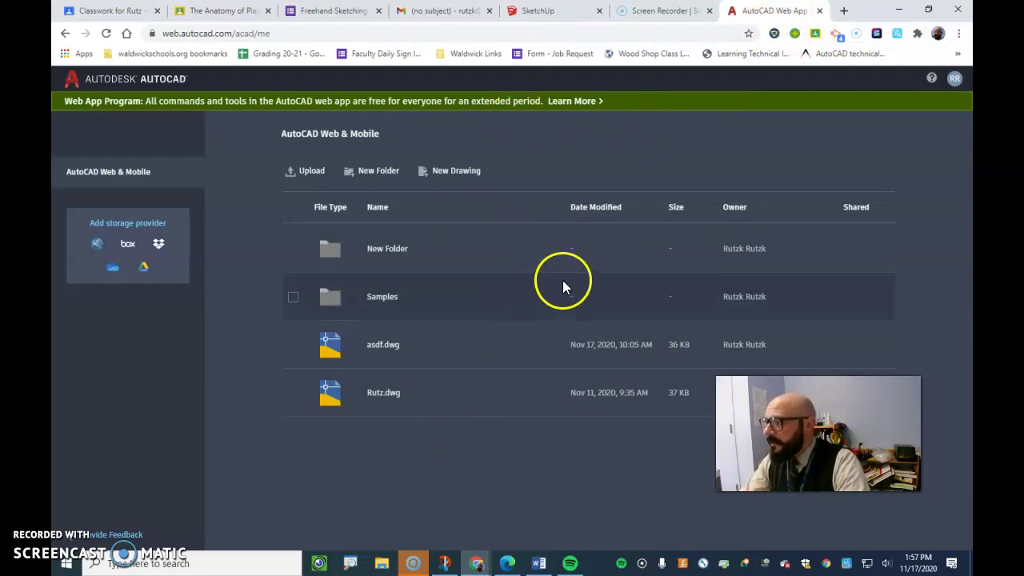
Create a new Metric drawing named '1.5M Gasket' and open it.
click(454, 181)
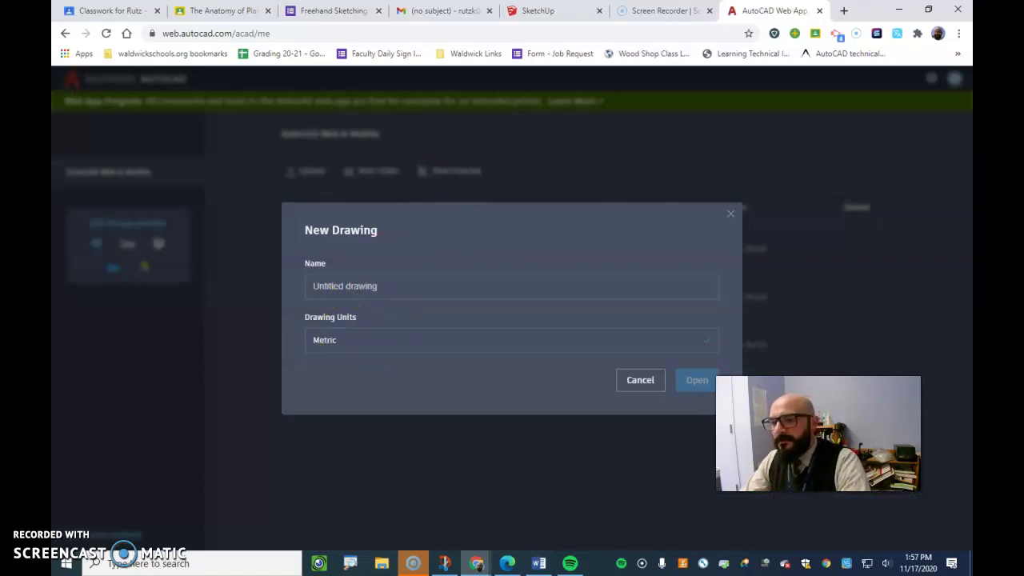
key(alt+Tab)
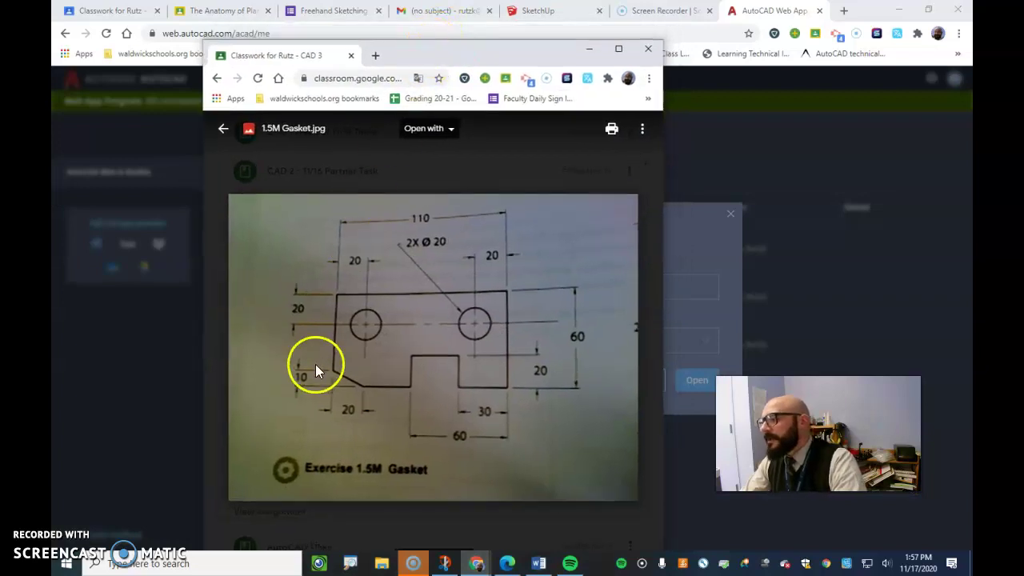
key(alt+Tab)
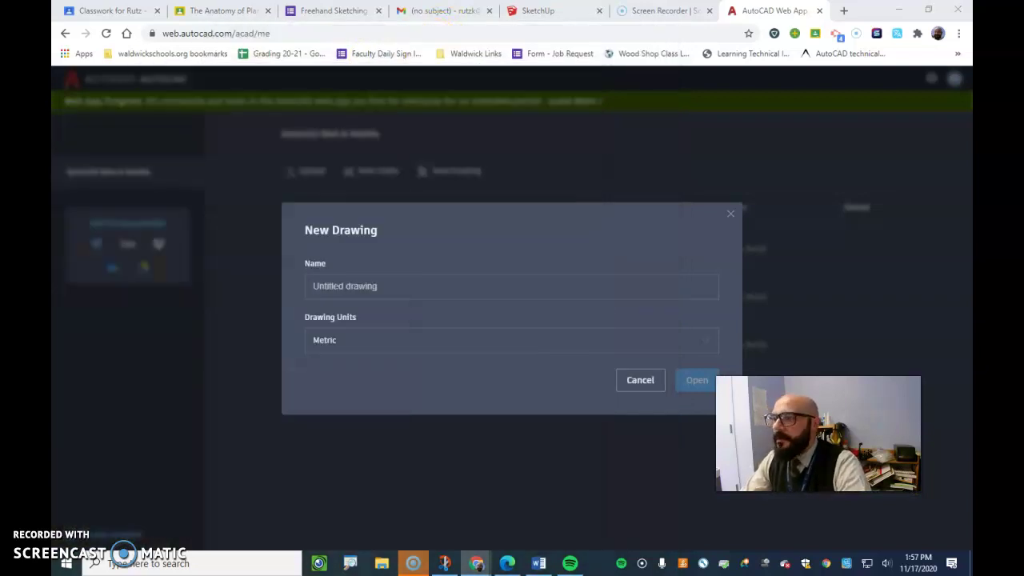
click(572, 340)
click(551, 288)
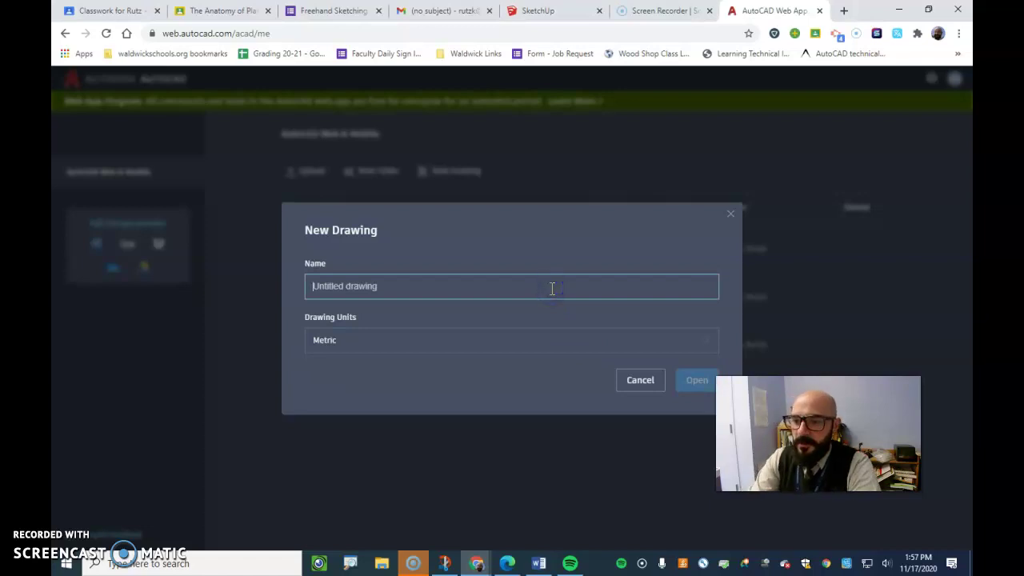
text(1.5M Gasket)
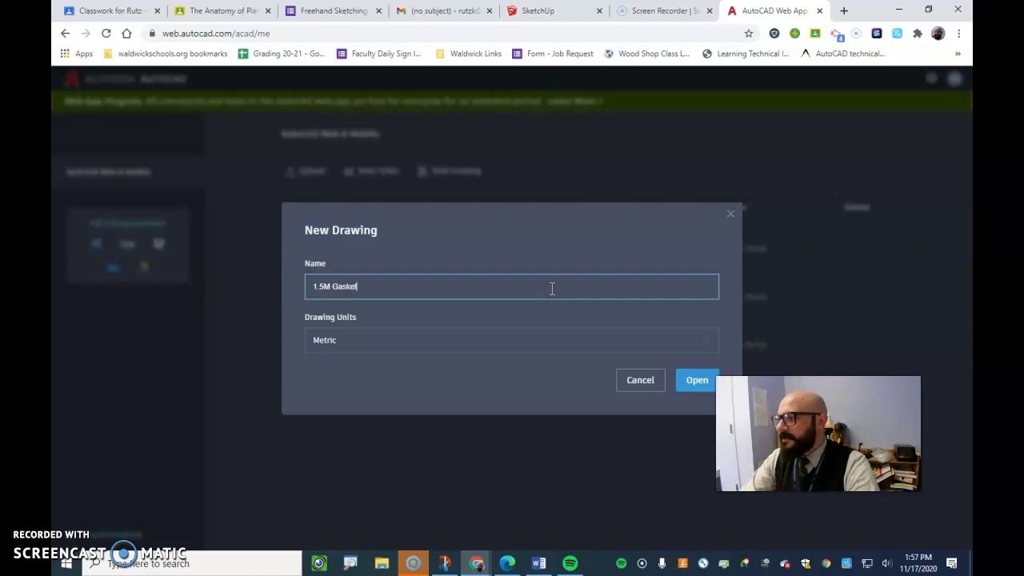
click(693, 382)
click(796, 302)
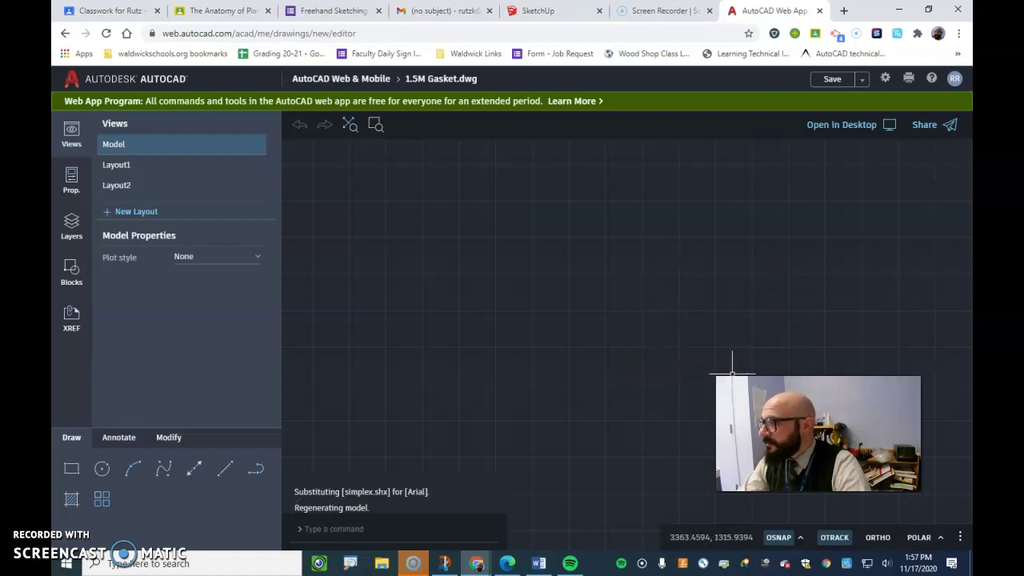
click(835, 160)
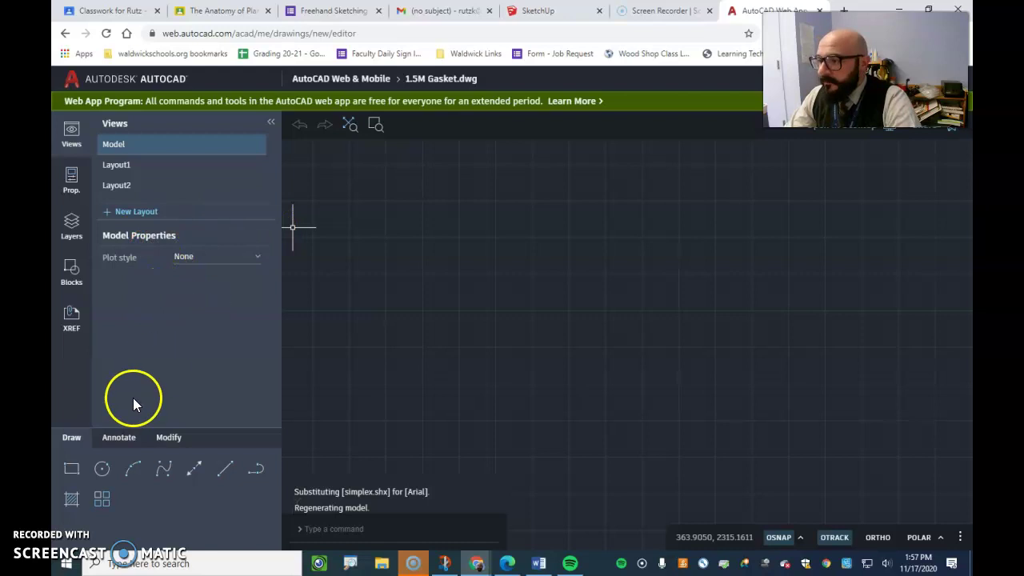
click(71, 468)
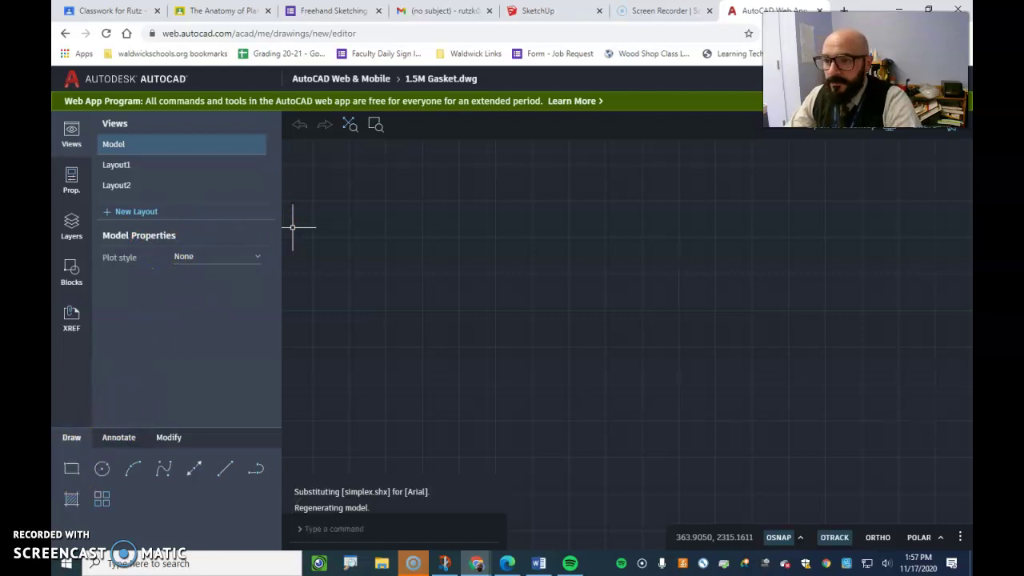
key(alt+Tab)
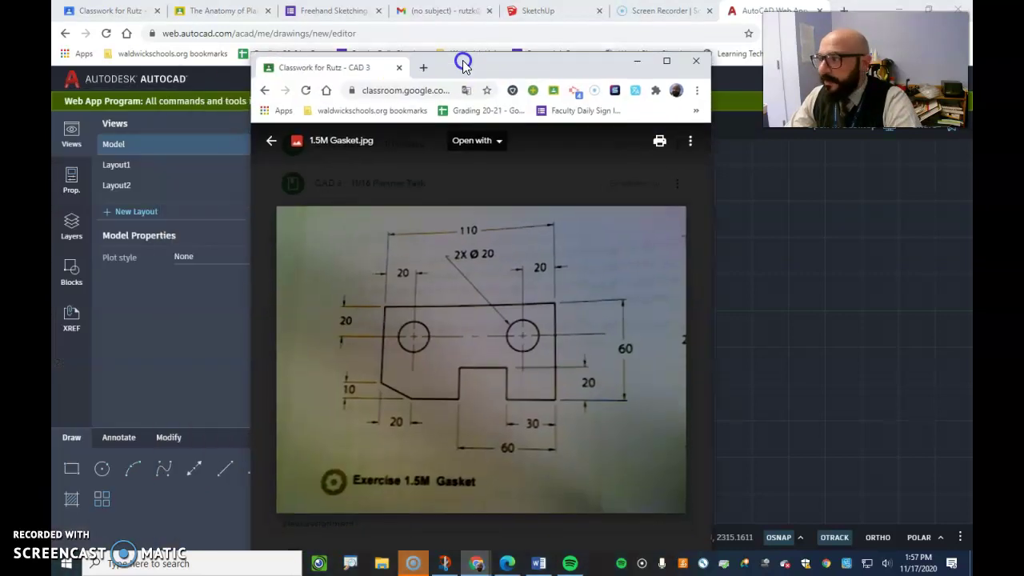
click(468, 341)
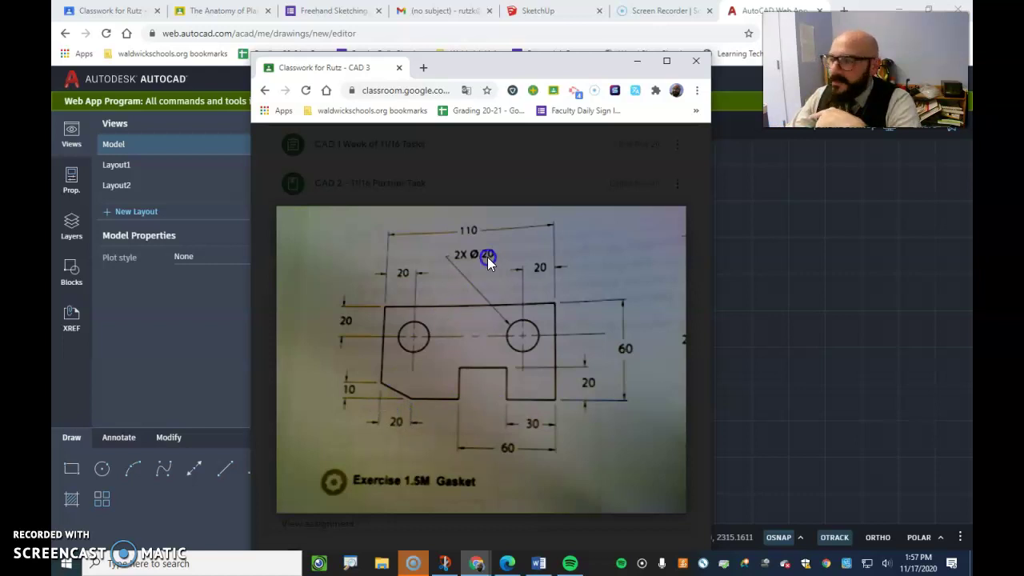
click(637, 61)
scroll(592, 304, down, 2)
middle_drag(544, 360, 561, 304)
click(539, 295)
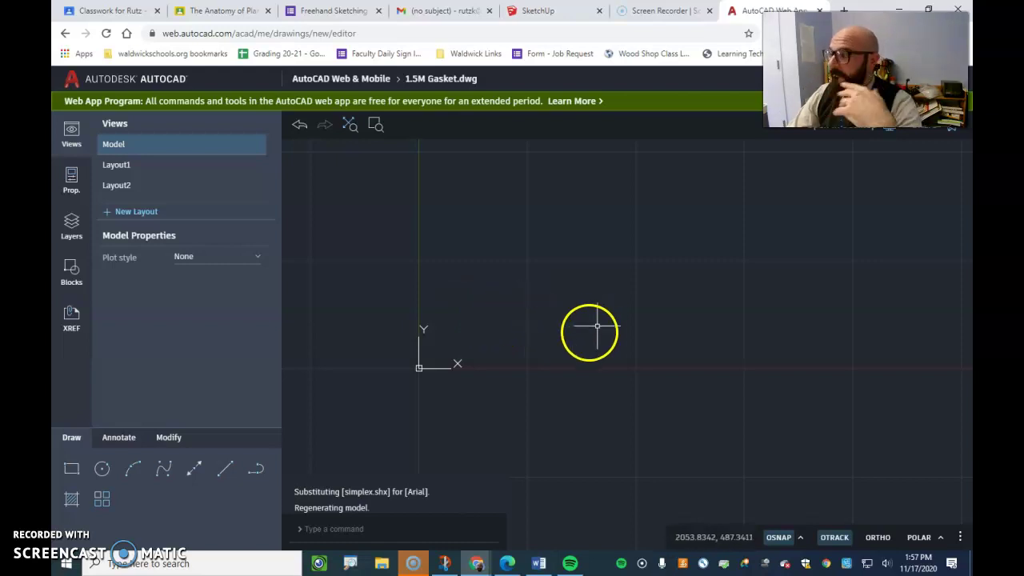
drag(307, 509, 402, 508)
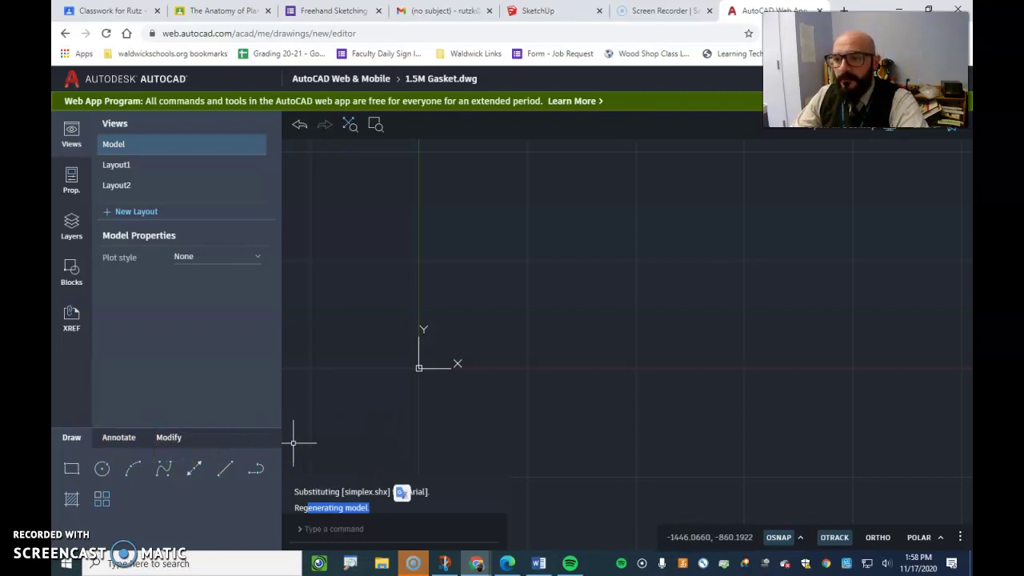
key(alt+Tab)
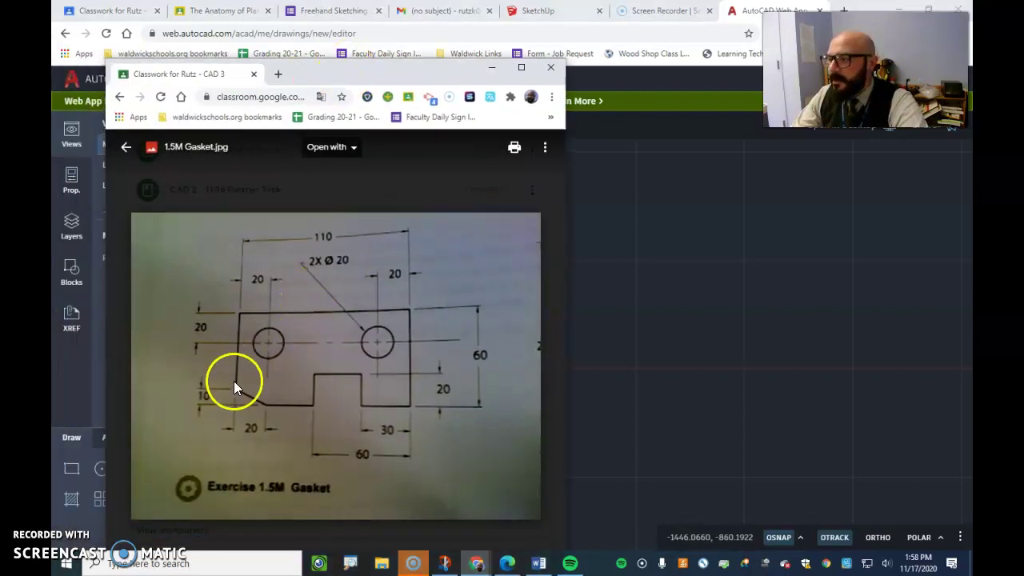
key(alt+Tab)
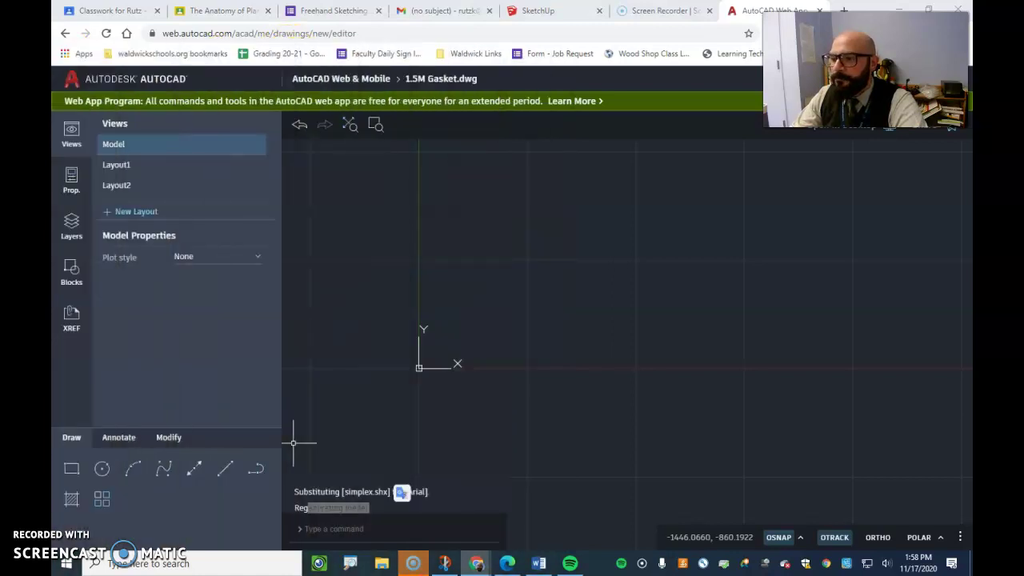
Start the Line command, check the gasket reference image, then refocus the drawing.
click(223, 473)
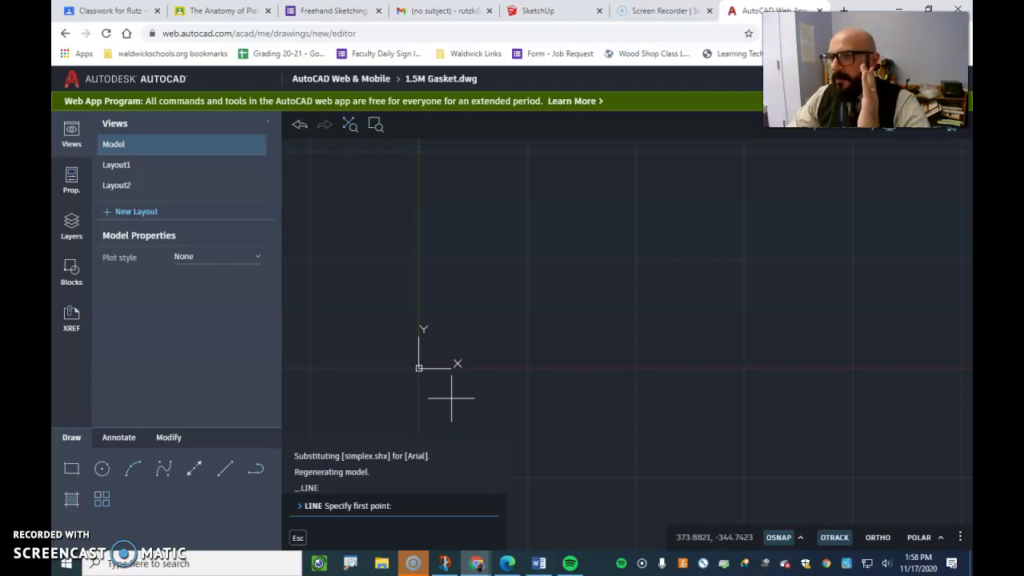
key(alt+Tab)
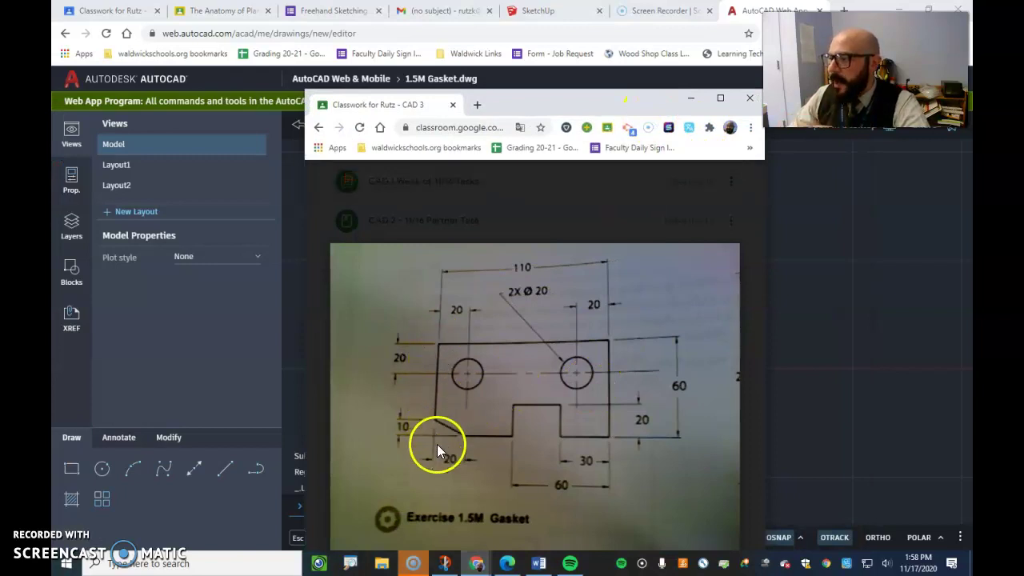
mouse_move(489, 205)
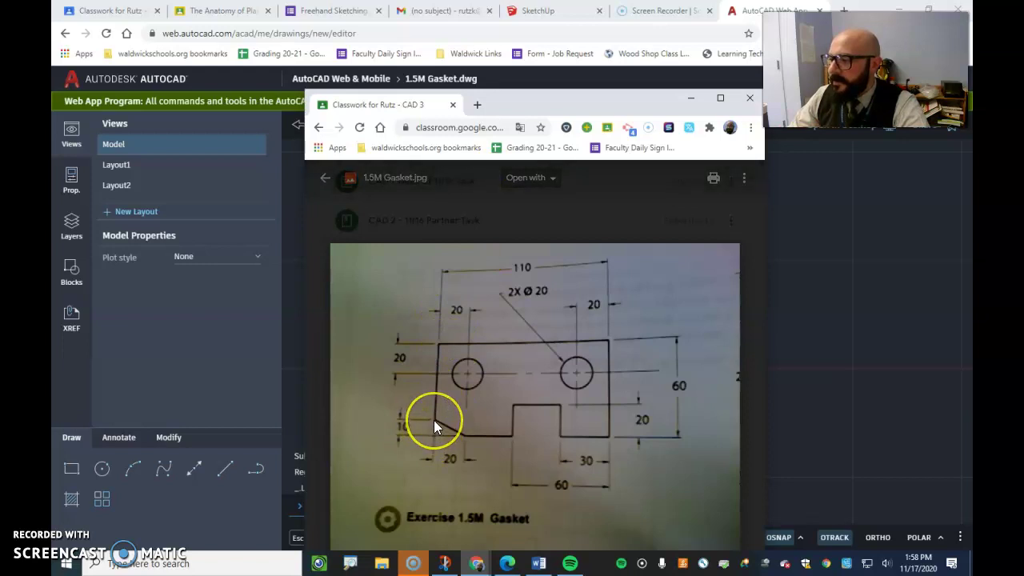
click(691, 98)
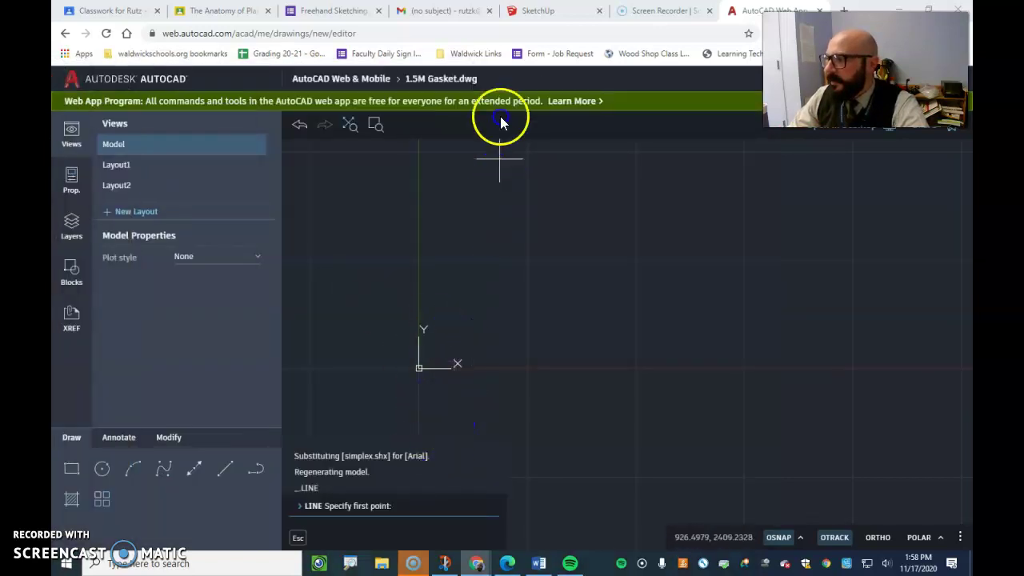
click(751, 16)
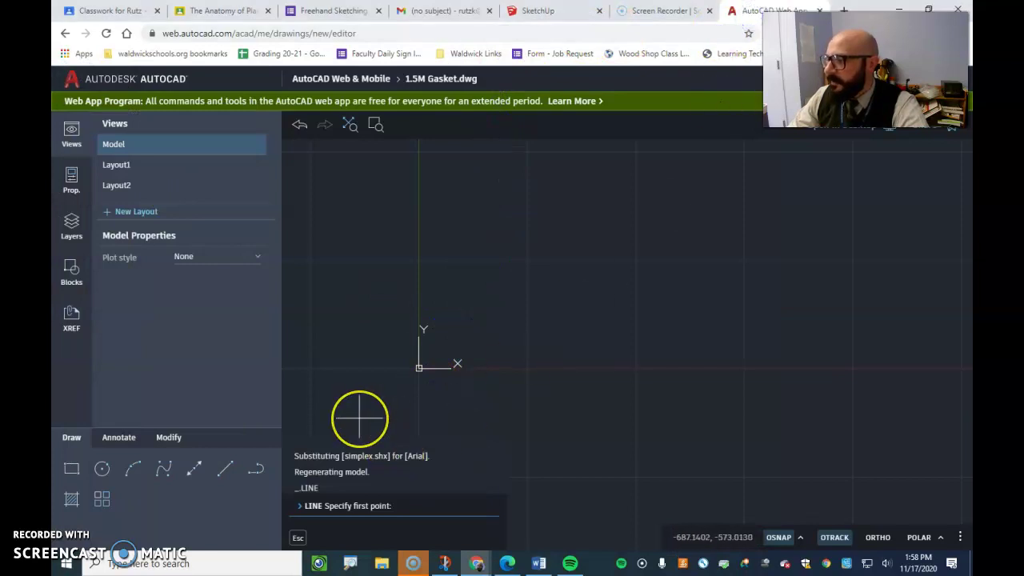
Set the line's first point at 0,10 and zoom the view around the origin.
text(0)
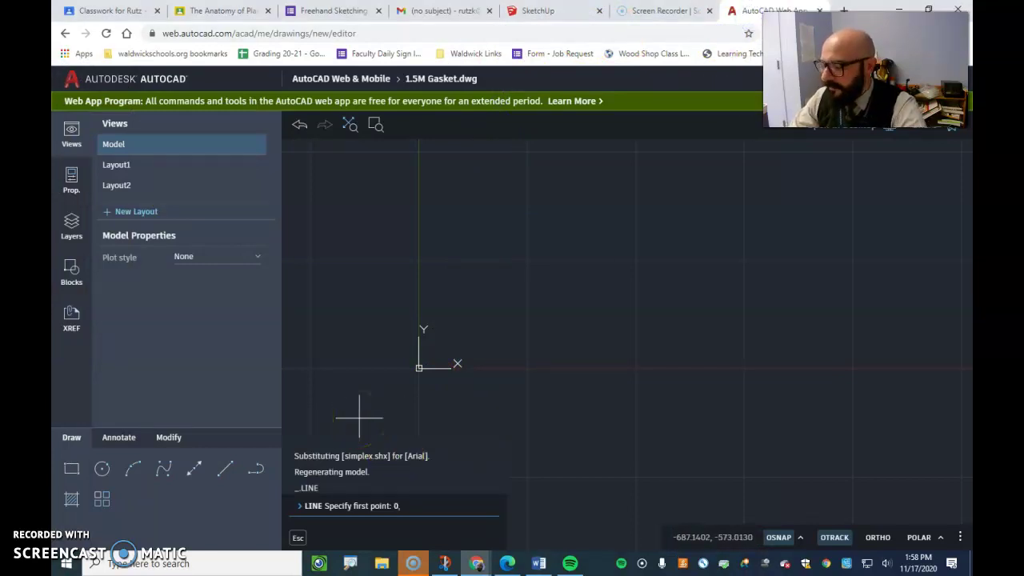
text(,10)
key(Return)
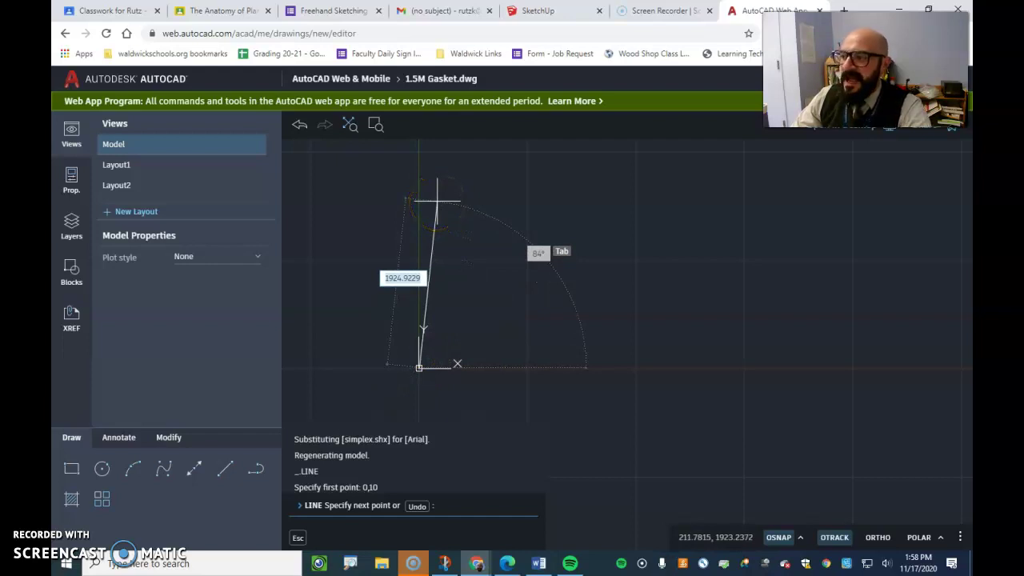
drag(430, 208, 420, 368)
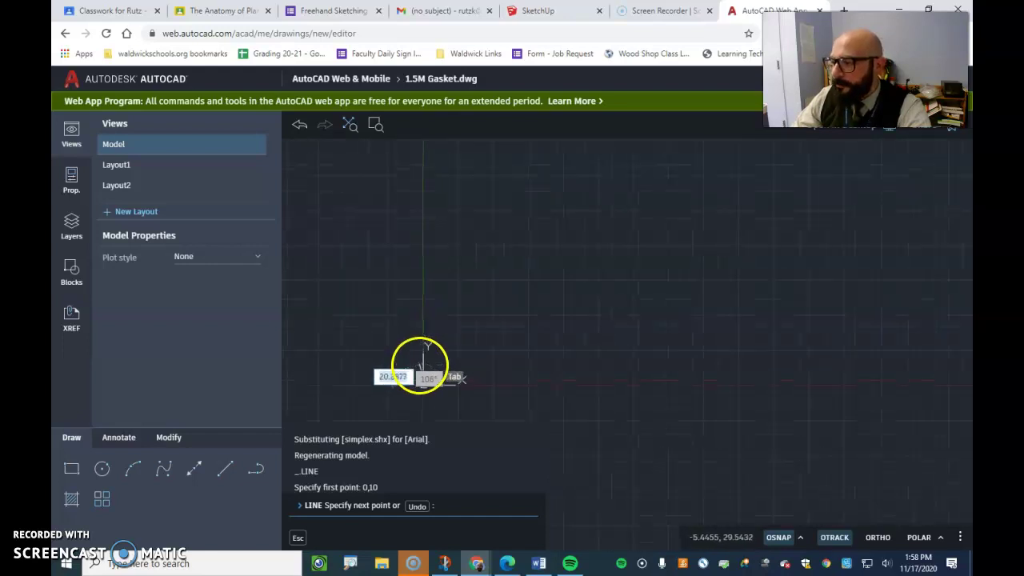
scroll(421, 363, up, 2)
middle_drag(421, 364, 435, 290)
scroll(435, 304, down, 4)
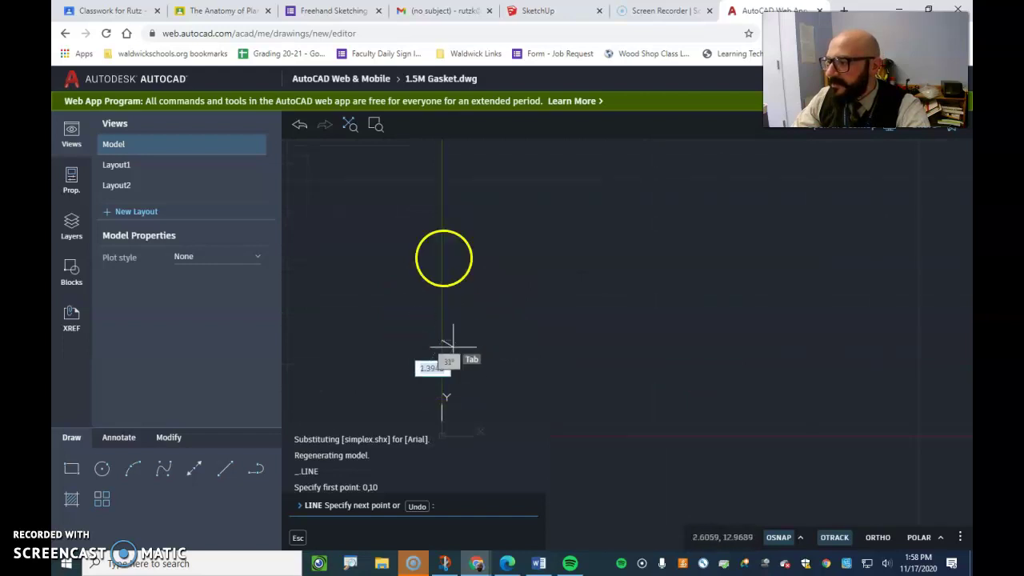
scroll(476, 276, down, 5)
scroll(496, 372, down, 3)
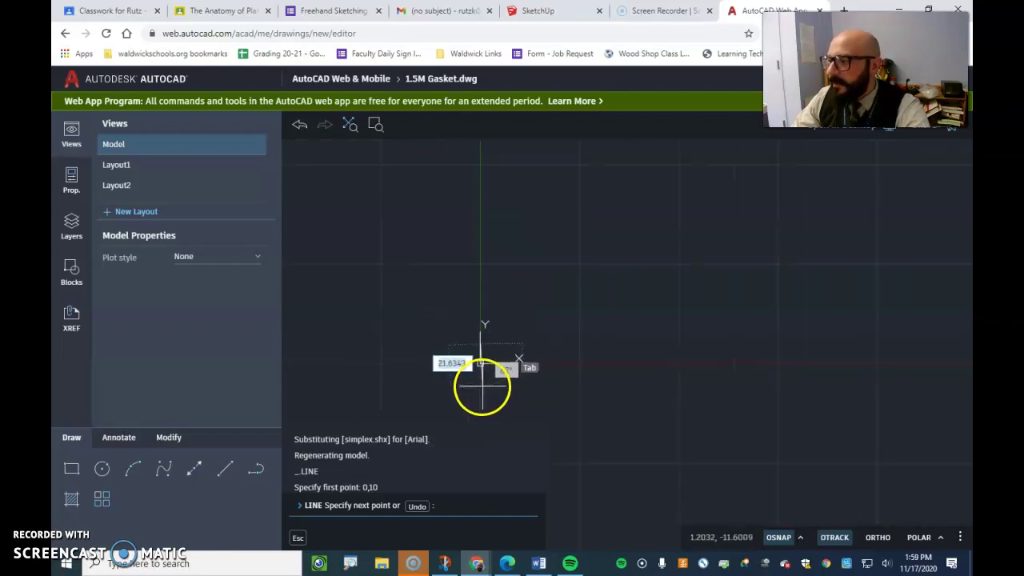
scroll(482, 359, down, 3)
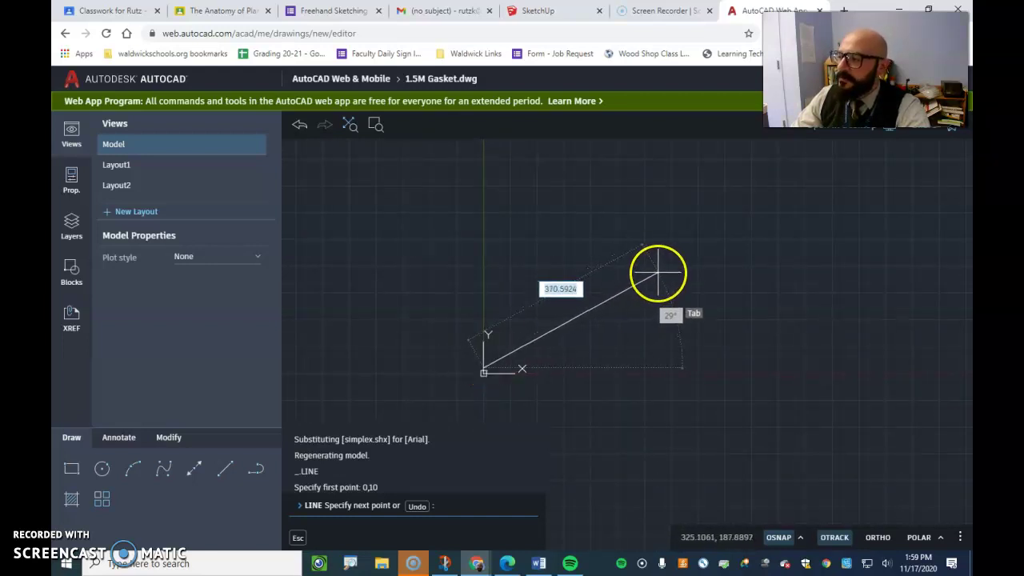
scroll(657, 274, up, 3)
scroll(661, 270, down, 5)
scroll(481, 375, down, 2)
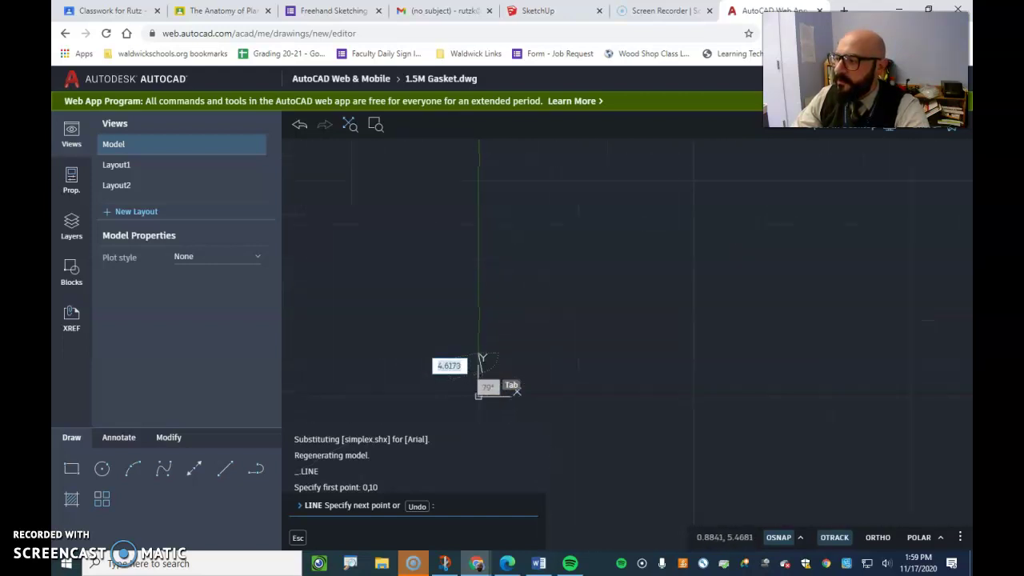
middle_drag(480, 366, 480, 393)
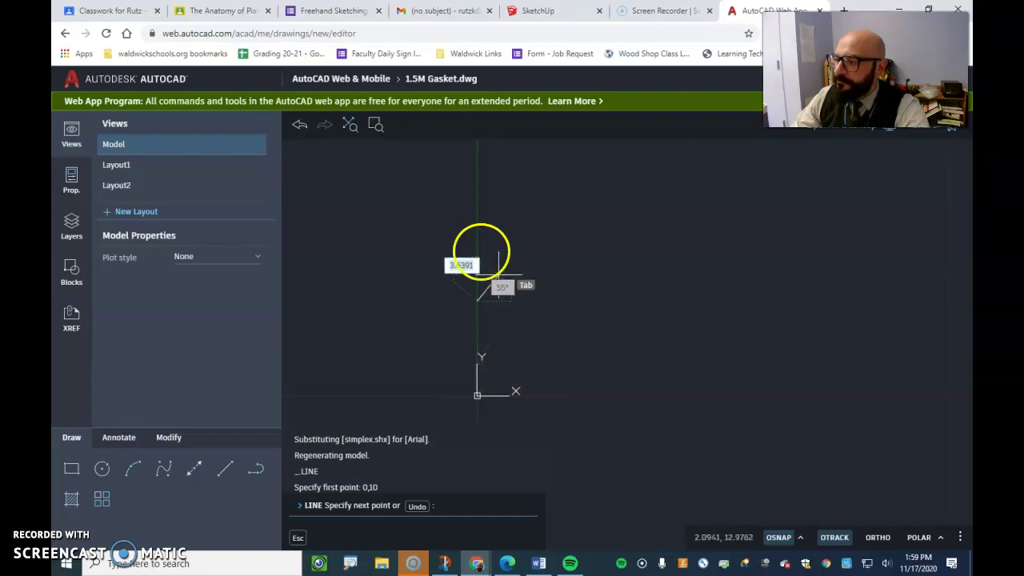
scroll(478, 336, down, 2)
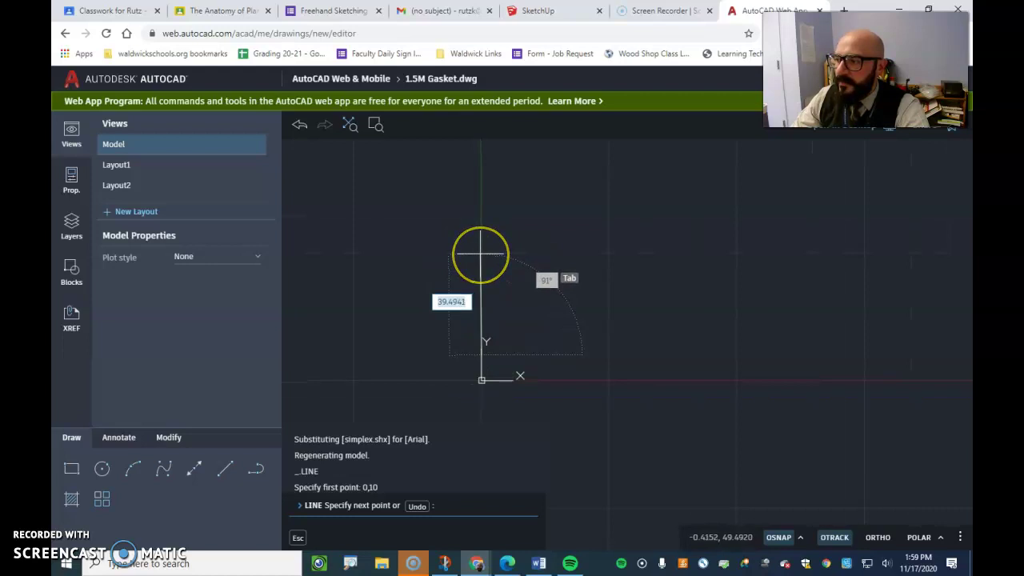
click(438, 240)
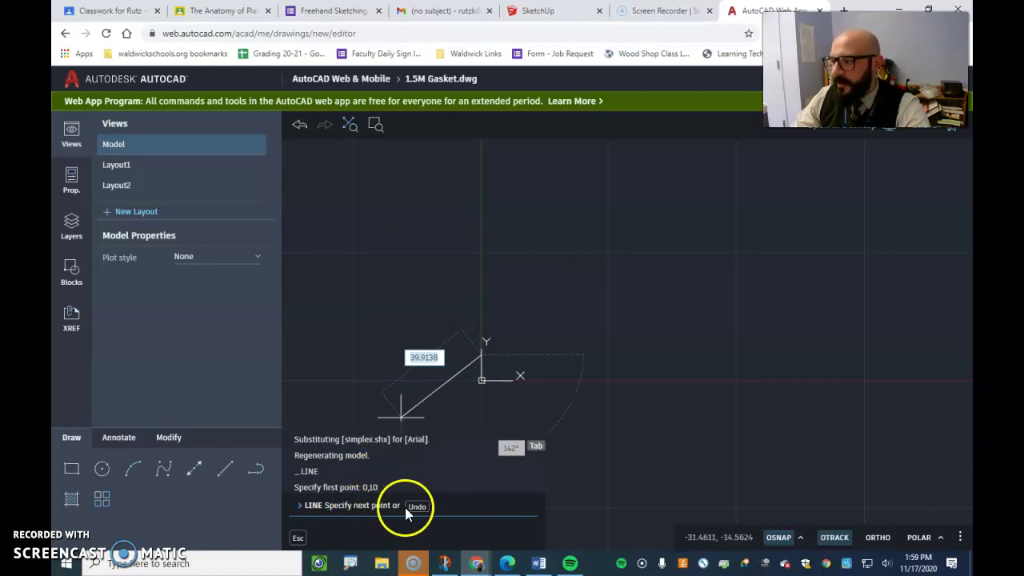
End the vertical line at point 0,60 via the command line.
click(314, 504)
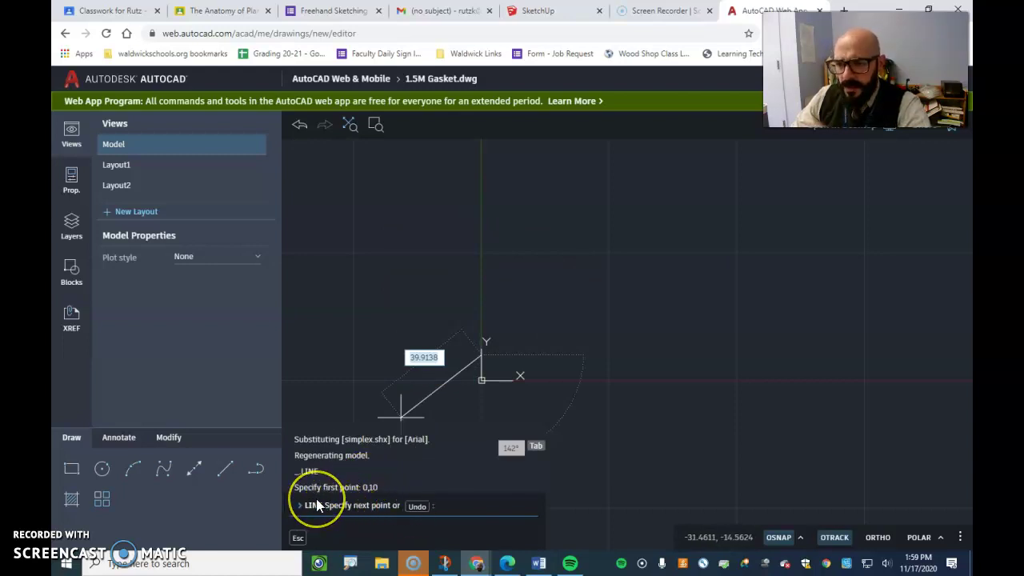
click(331, 469)
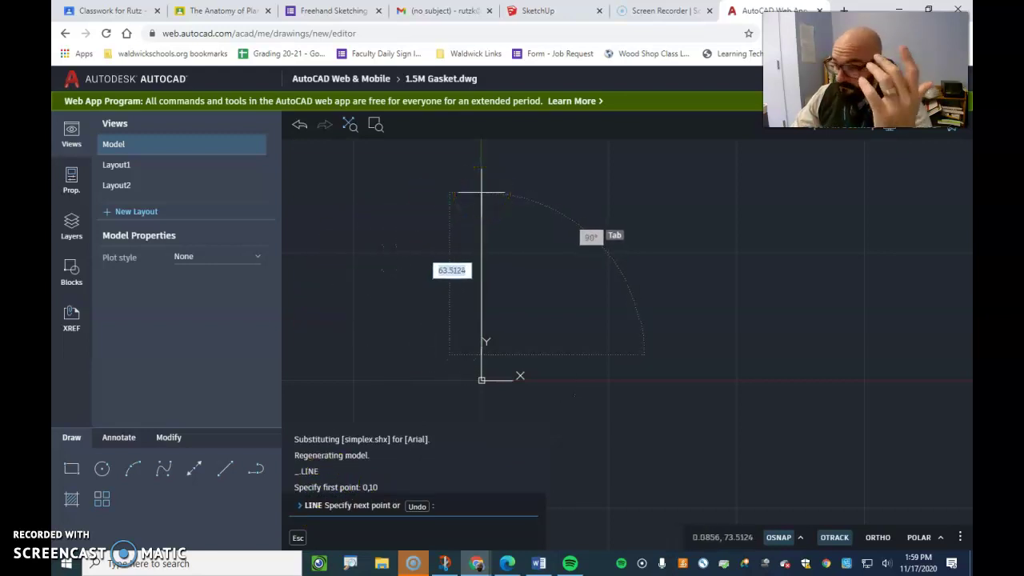
click(481, 193)
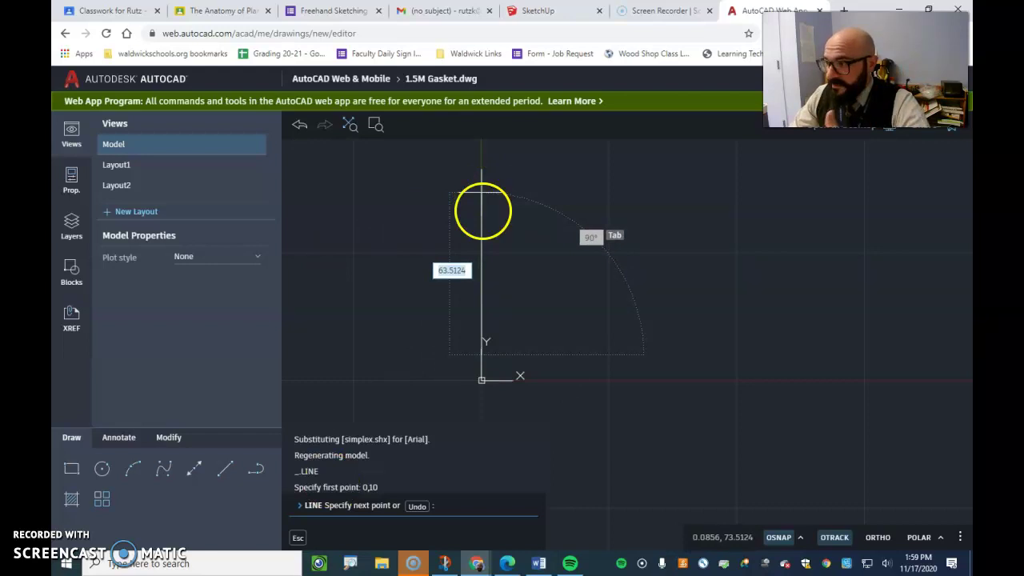
click(490, 255)
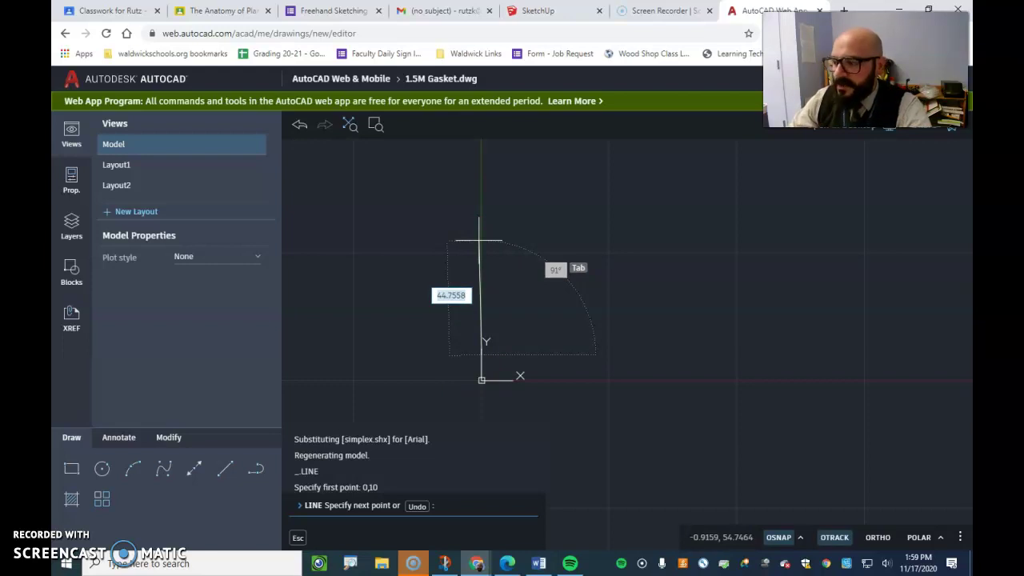
text(6)
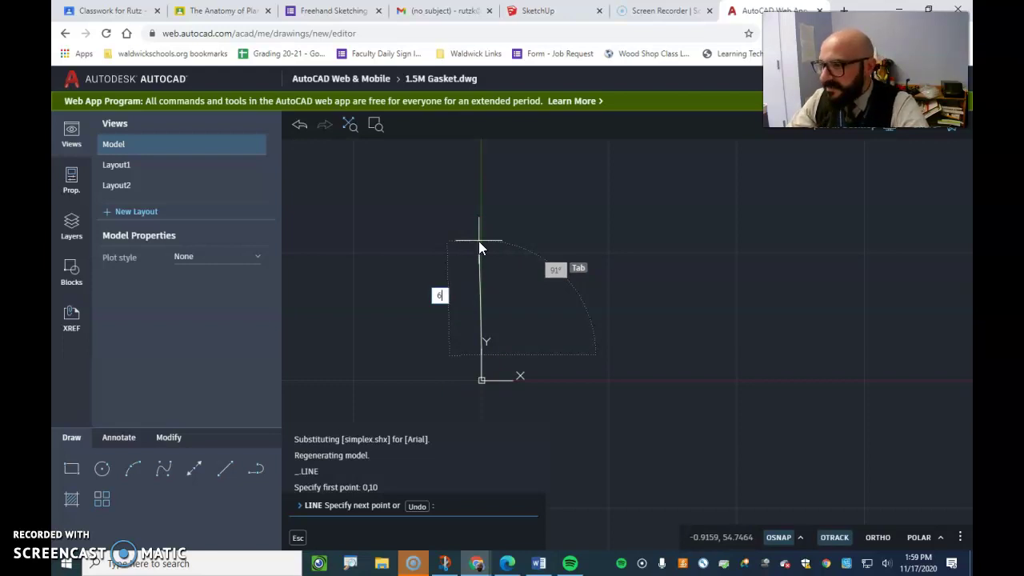
text(0)
key(BackSpace)
key(BackSpace)
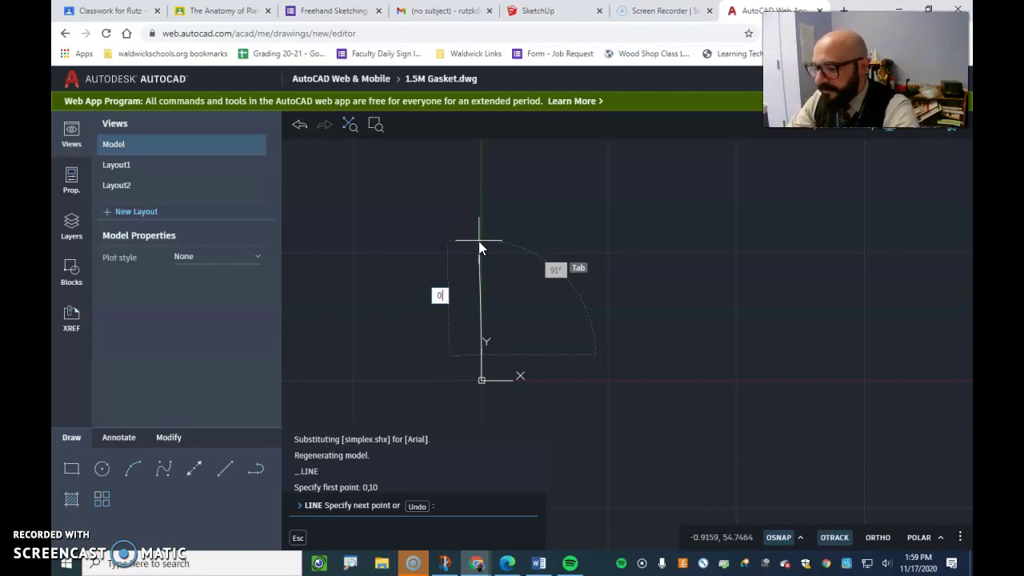
text(0,60)
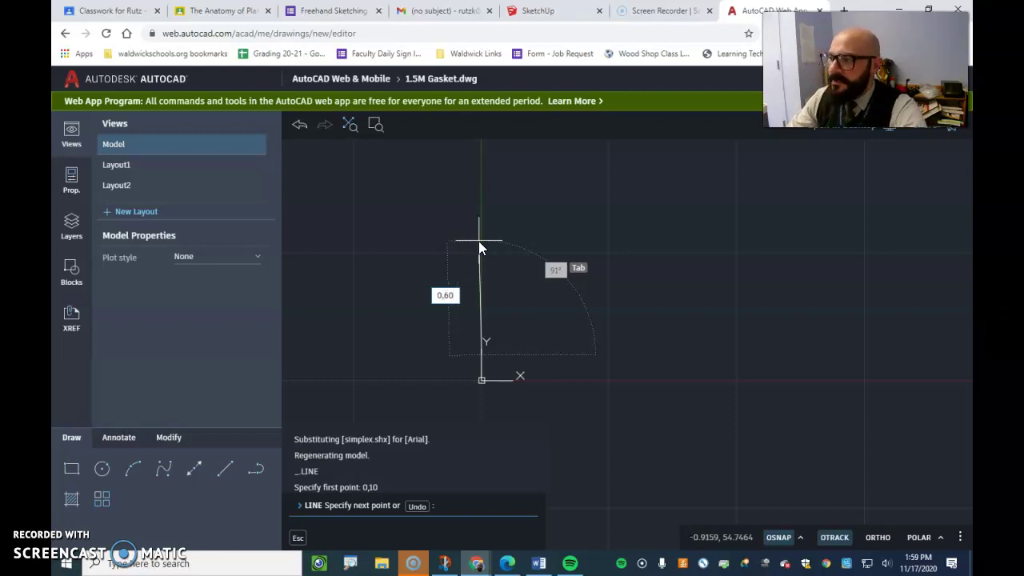
key(Return)
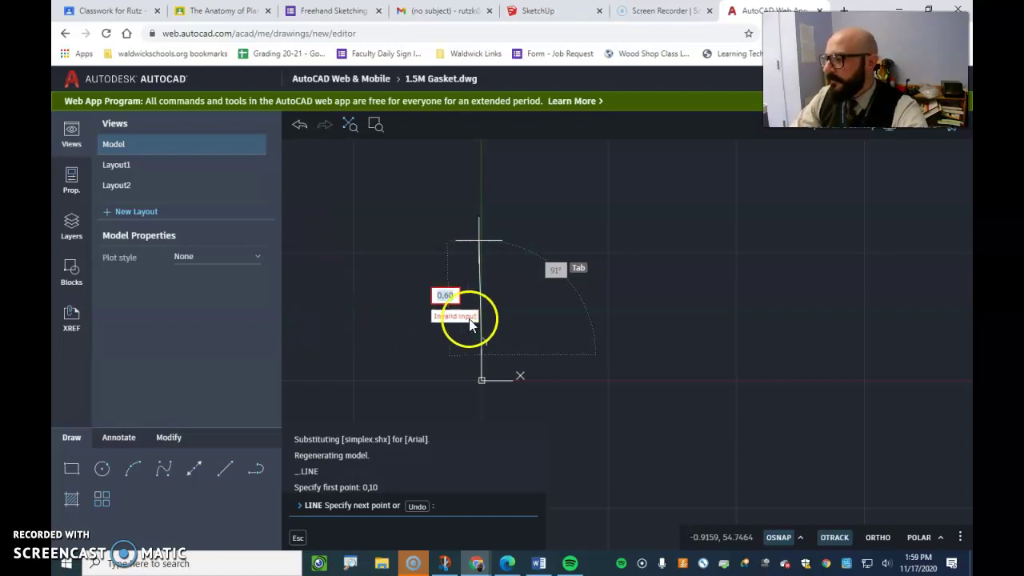
click(365, 510)
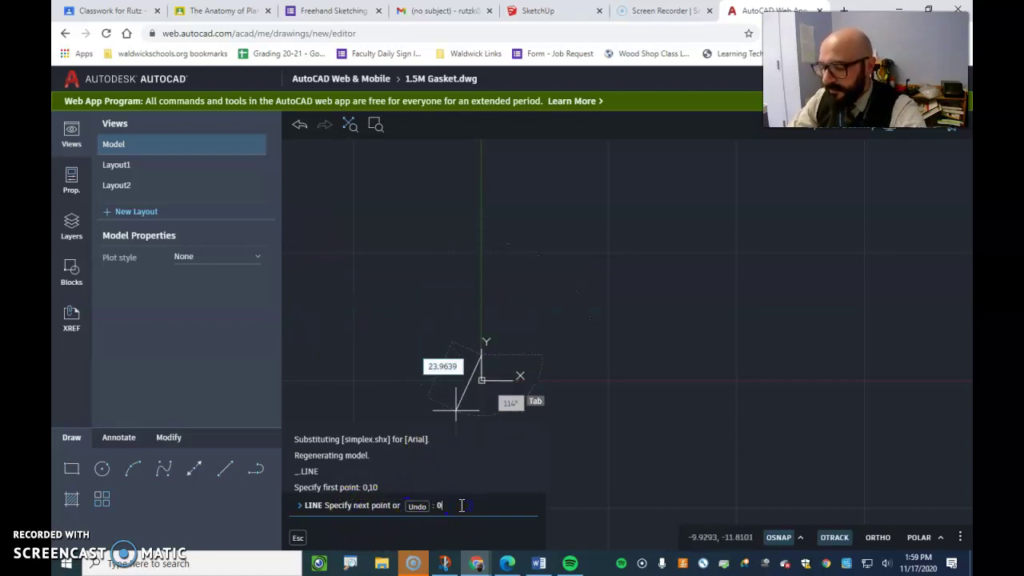
key(Return)
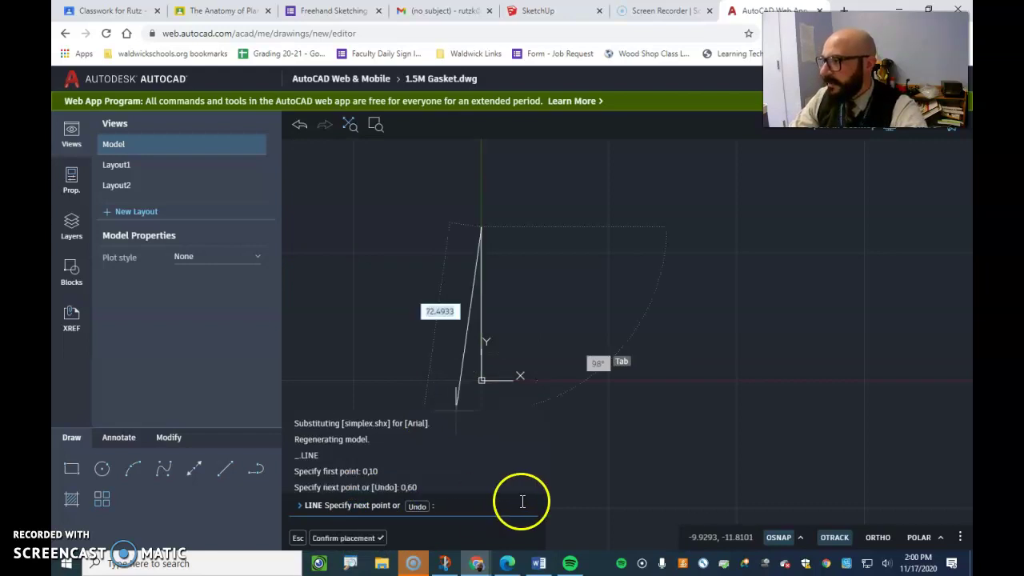
End the line and use Annotate > Measure to confirm the vertical line is 50.
key(Escape)
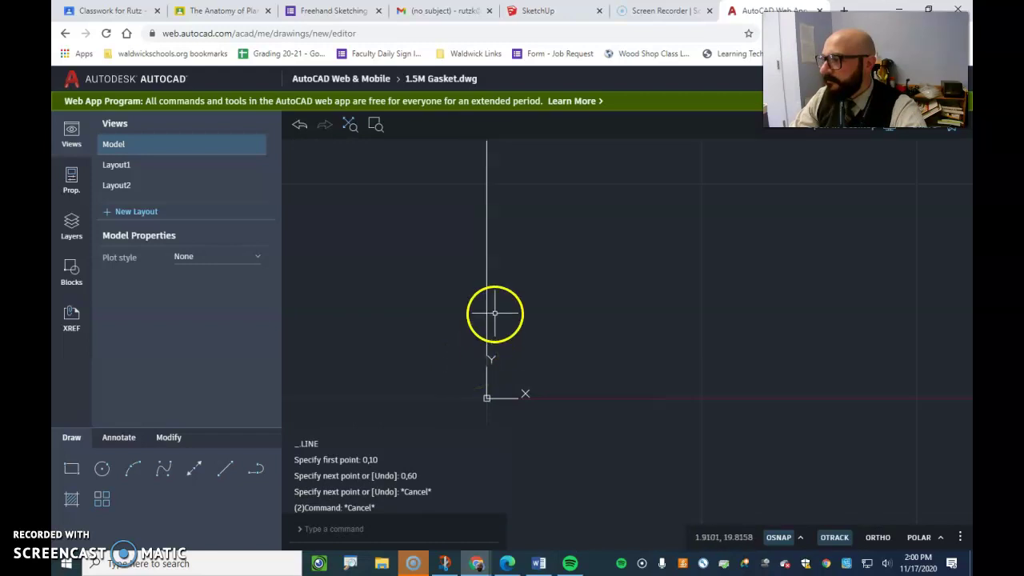
middle_drag(481, 231, 459, 275)
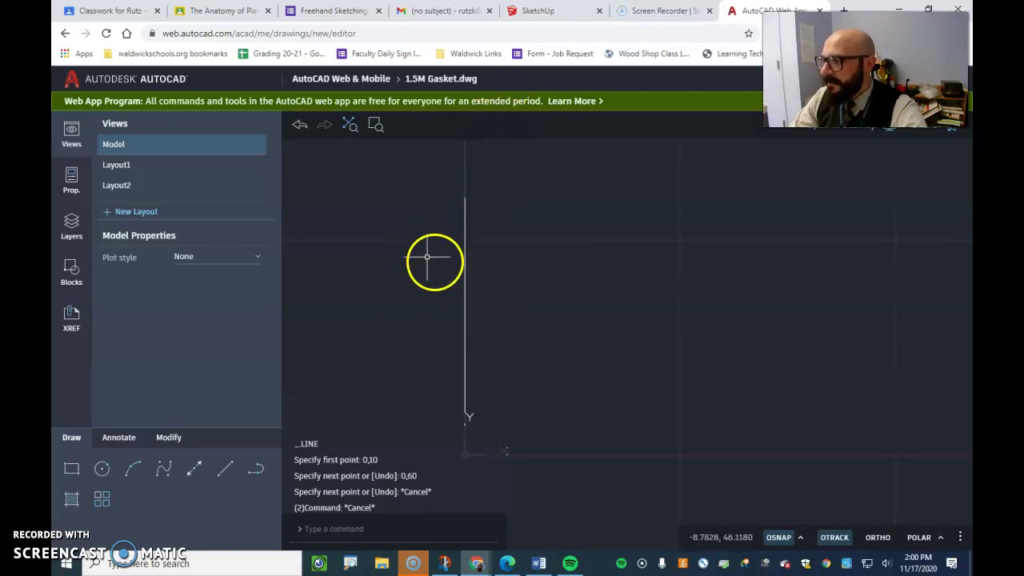
click(122, 439)
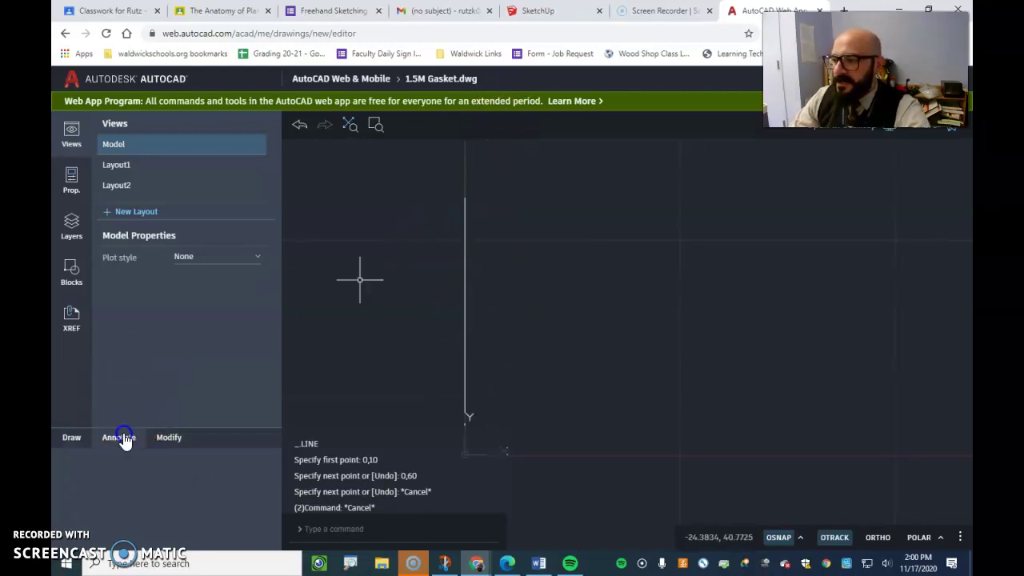
click(72, 471)
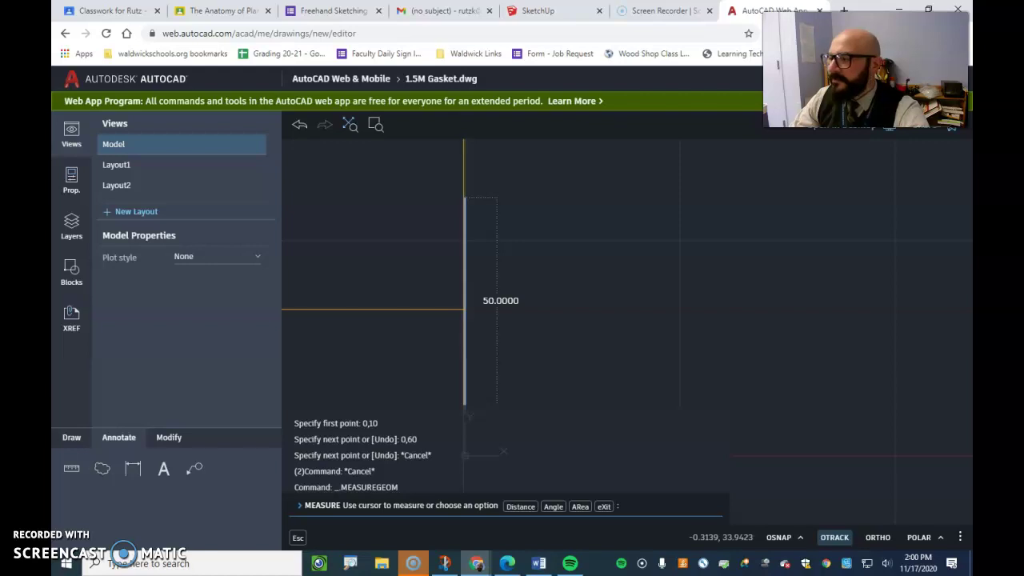
key(Escape)
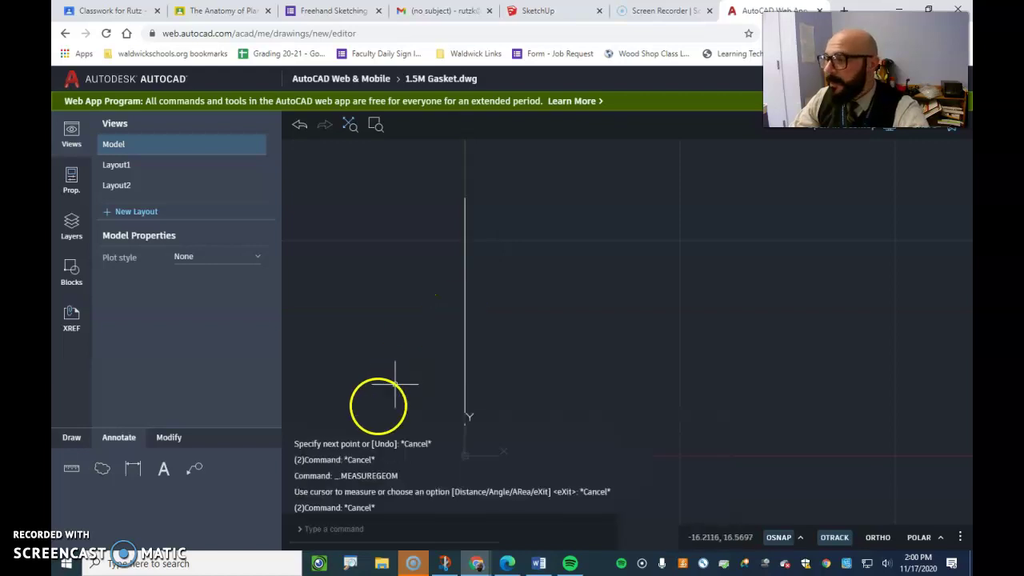
click(72, 438)
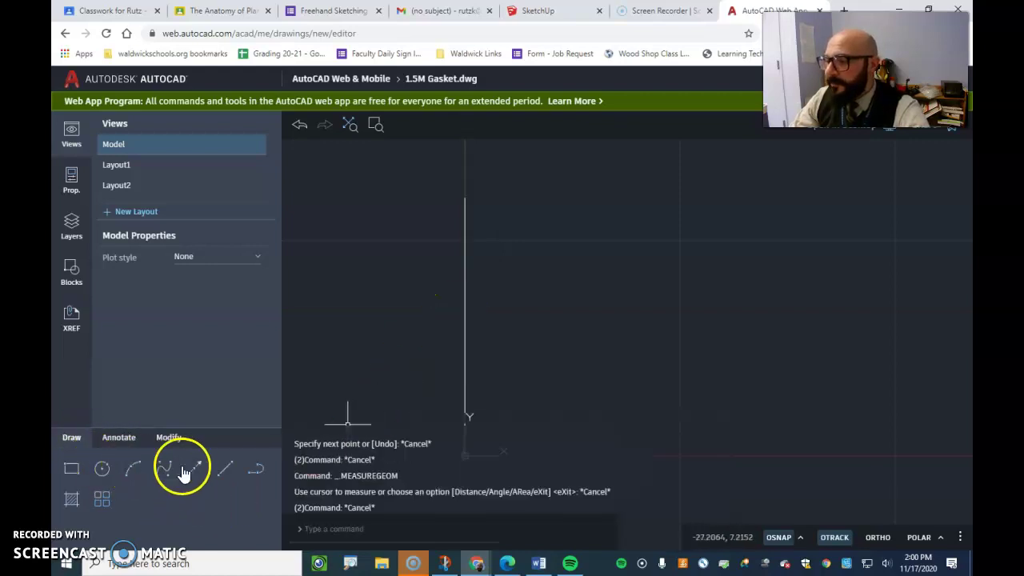
Enable the object snap modes and turn OSNAP on with a new Line command running.
click(224, 471)
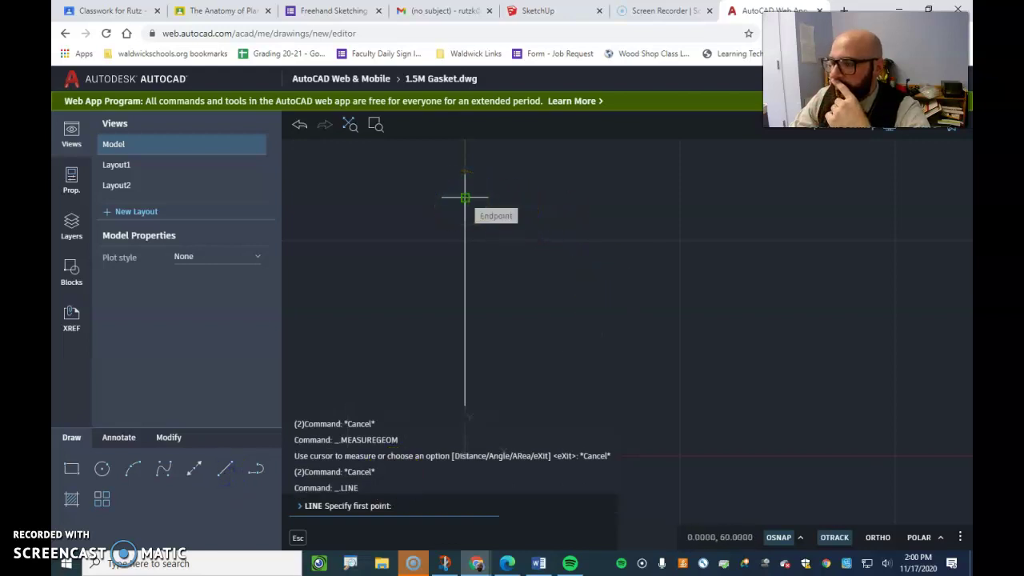
click(802, 539)
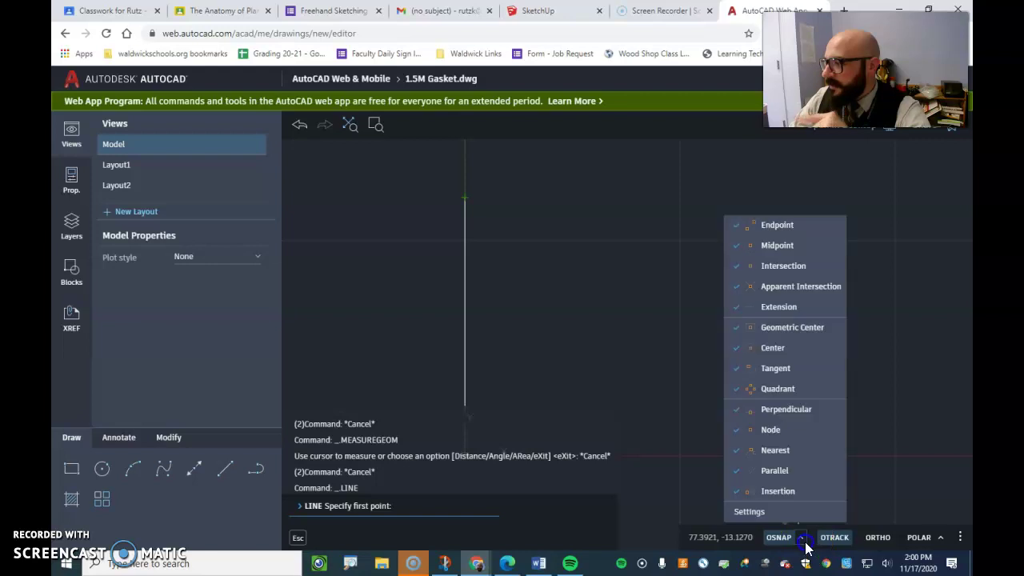
click(759, 350)
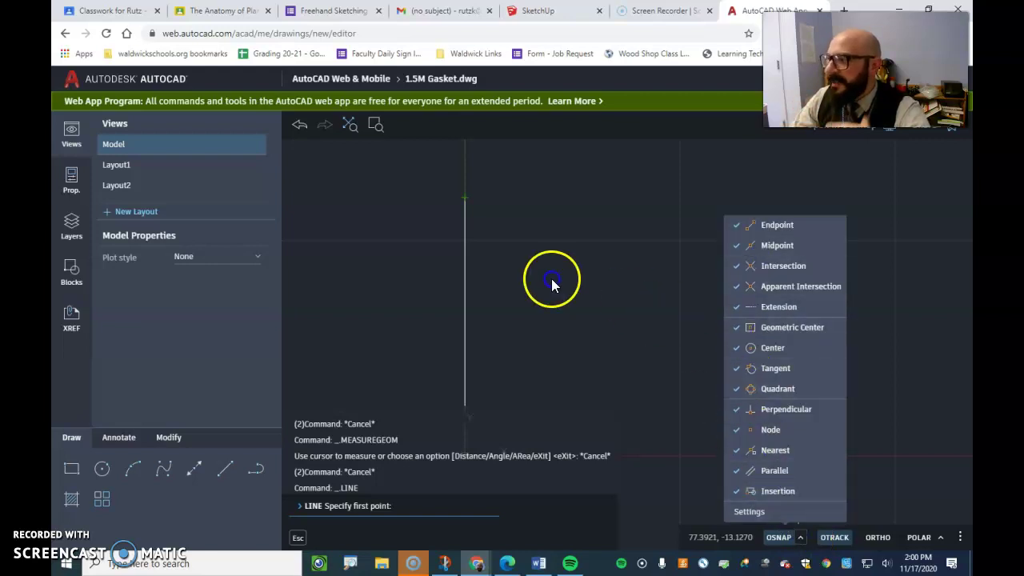
click(271, 181)
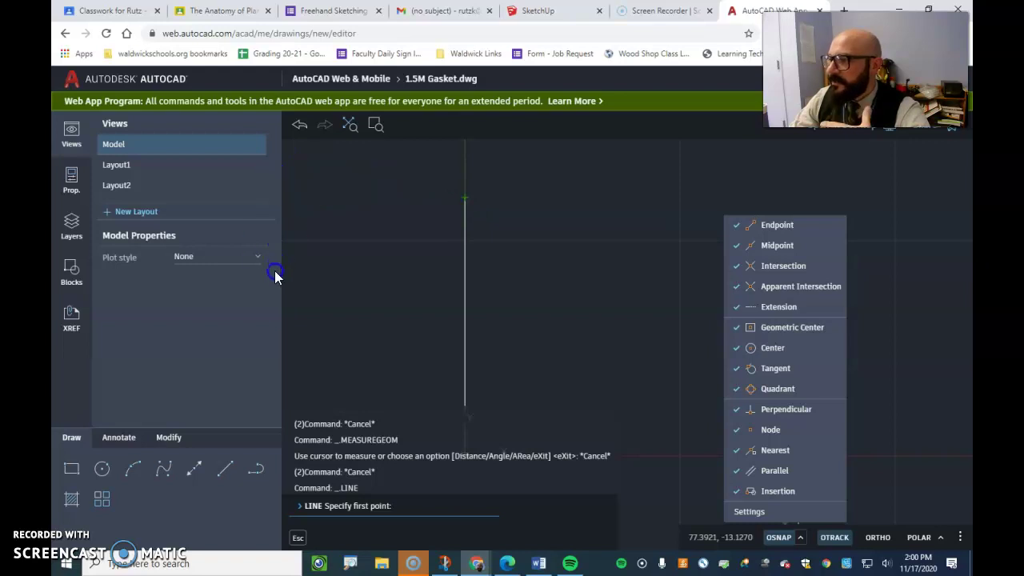
click(225, 471)
click(773, 539)
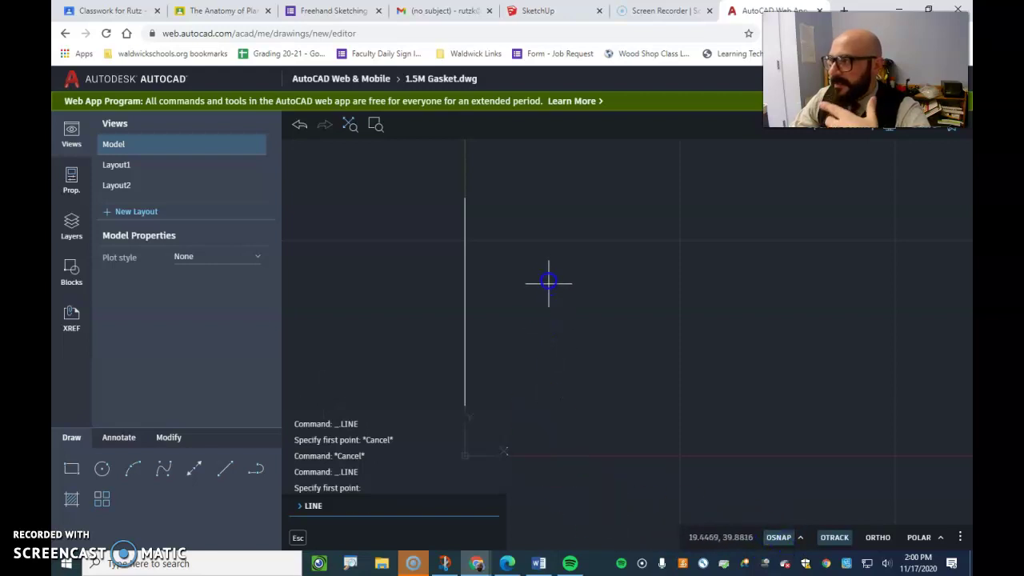
Draw a 110-long horizontal line at 0° from the vertical line's top endpoint.
click(466, 198)
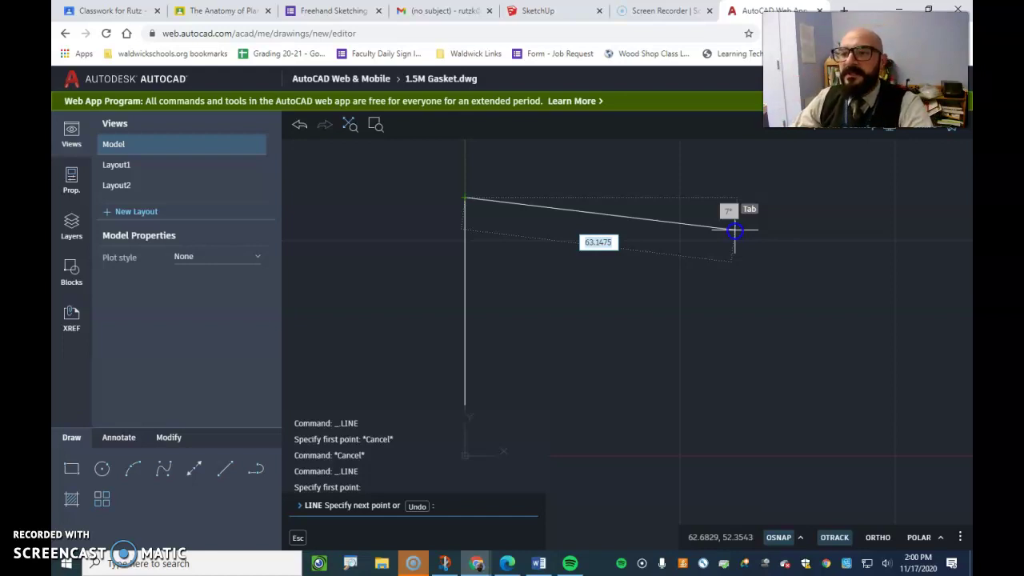
text(110)
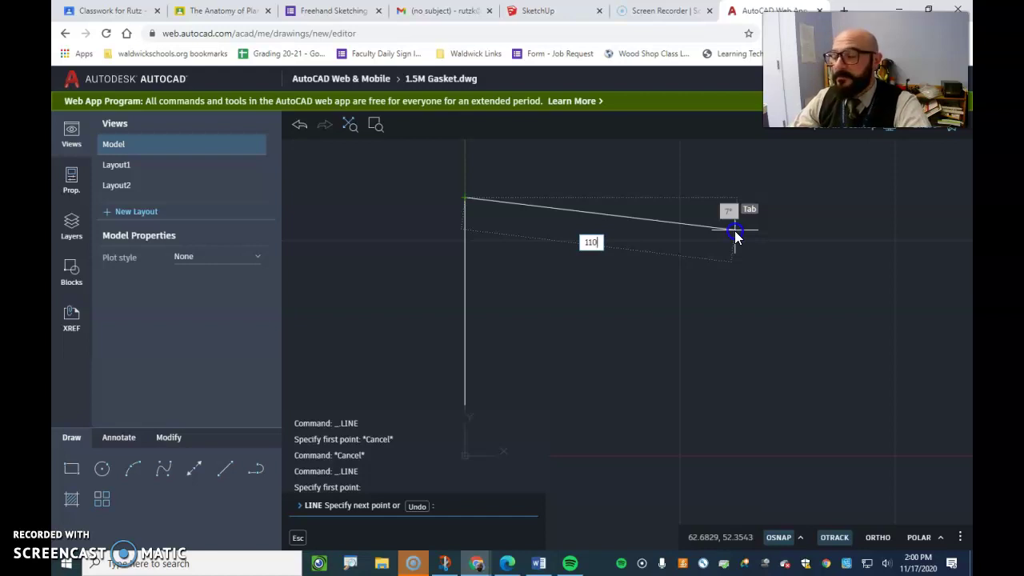
key(Tab)
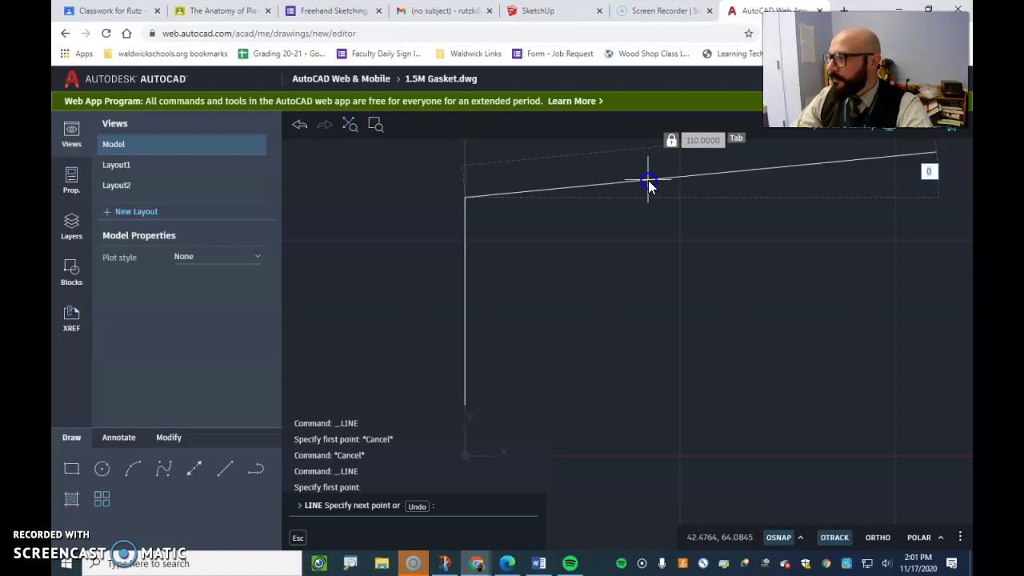
key(Return)
key(Escape)
key(Escape)
key(Escape)
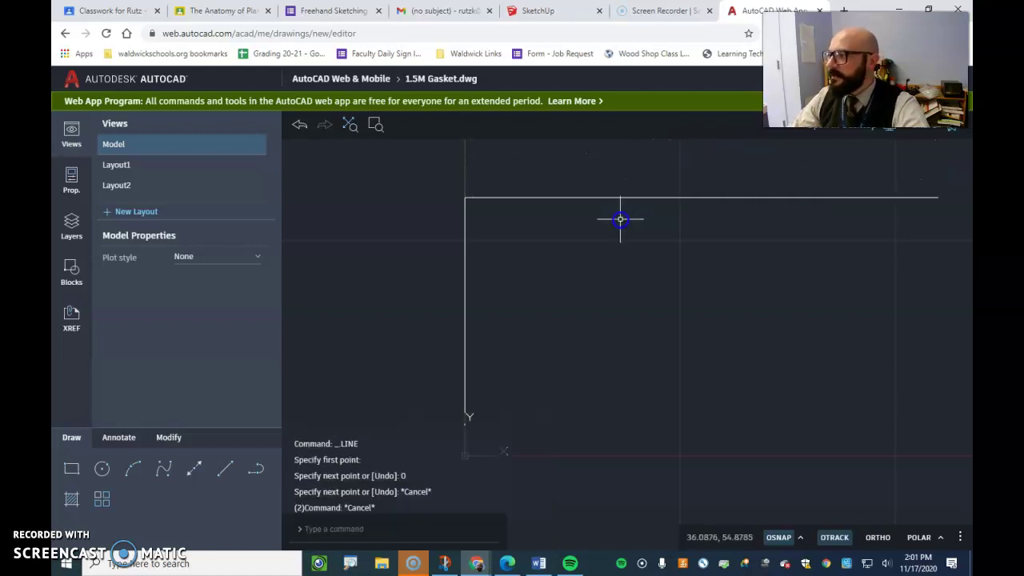
scroll(344, 234, down, 1)
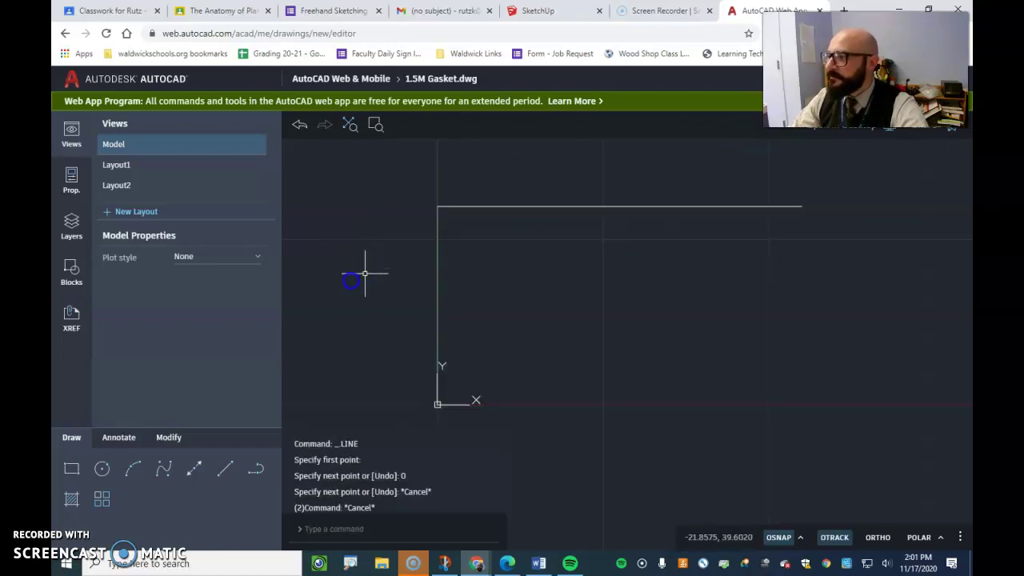
click(225, 469)
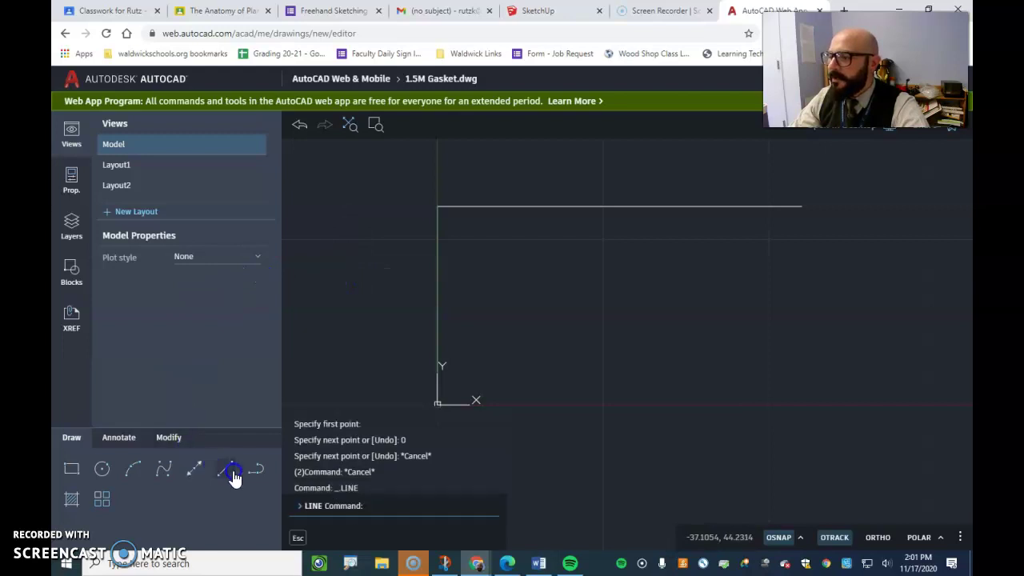
click(802, 207)
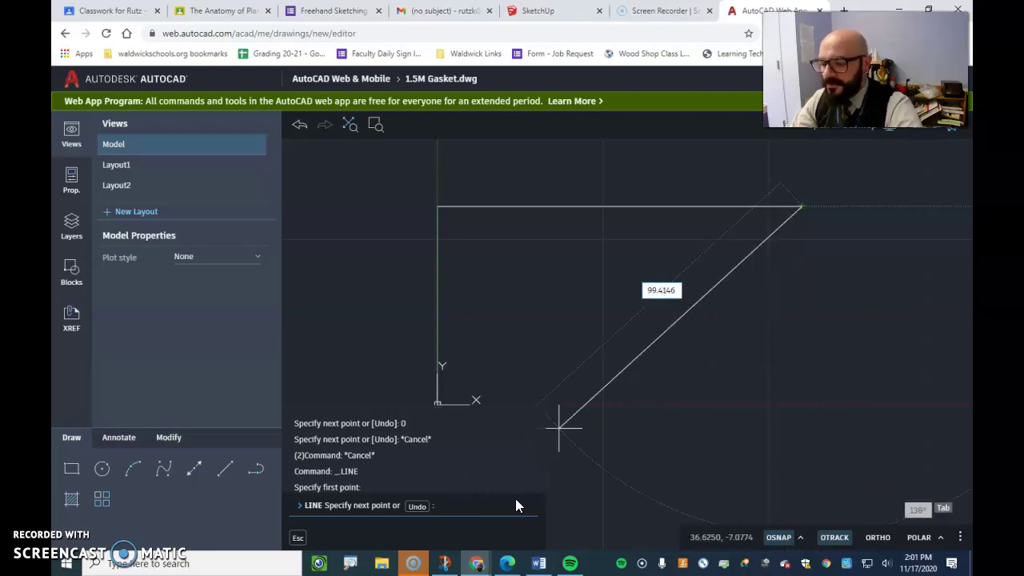
text(110)
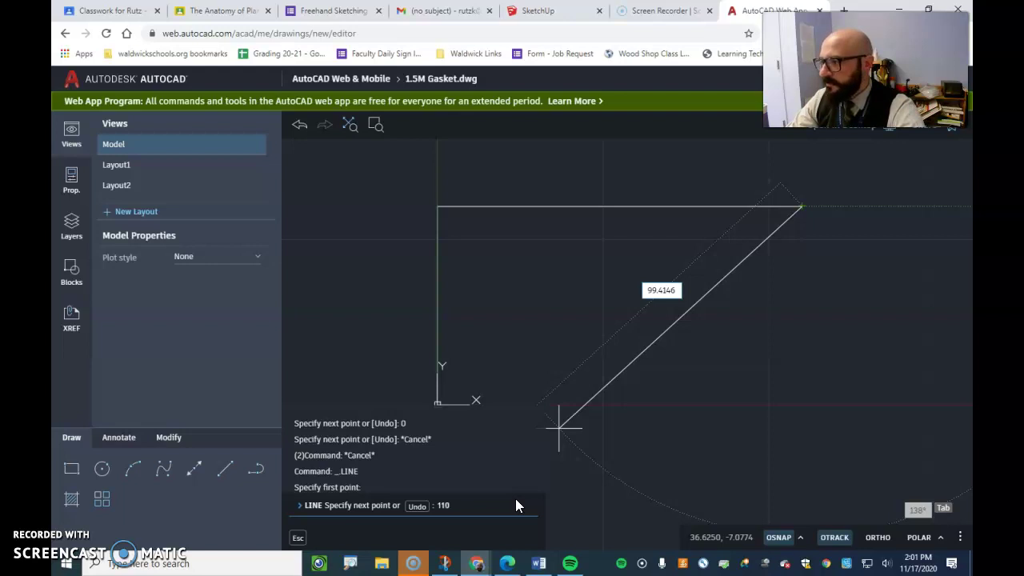
text(,0)
key(Return)
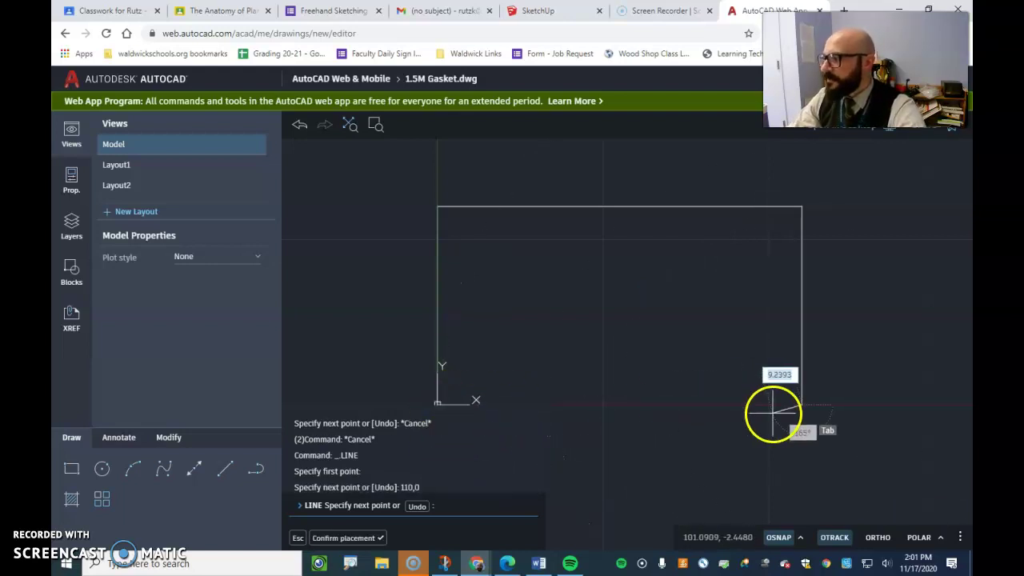
scroll(779, 332, down, 2)
scroll(778, 414, up, 2)
scroll(777, 410, down, 1)
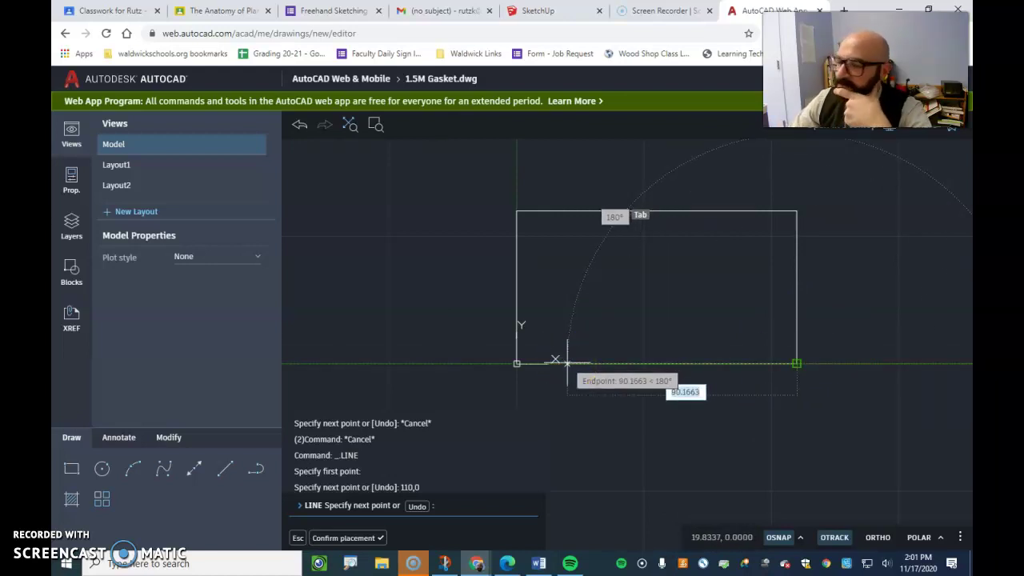
text(90)
key(Return)
drag(551, 358, 506, 344)
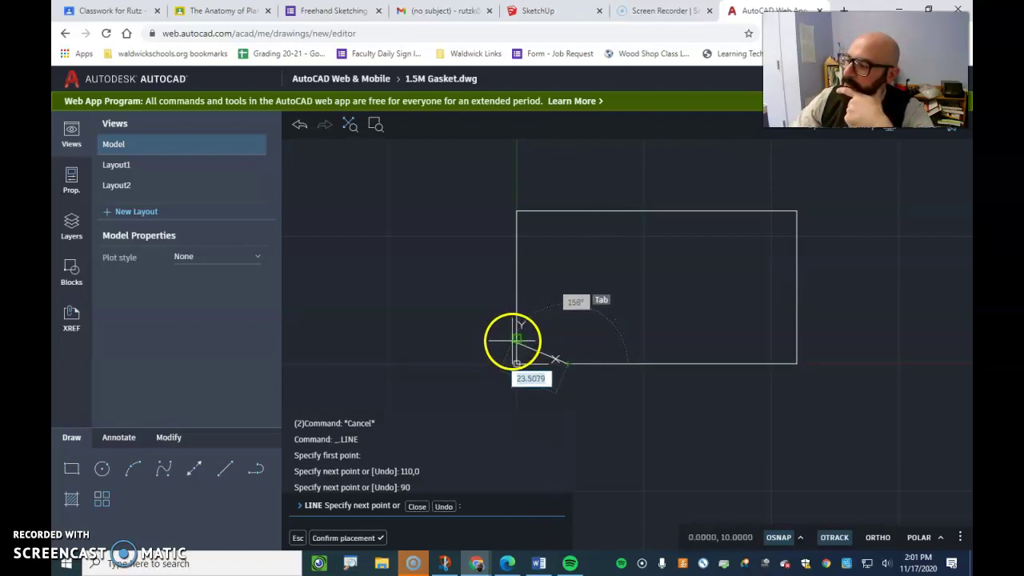
scroll(521, 340, up, 4)
click(506, 327)
scroll(460, 384, down, 3)
scroll(462, 388, down, 2)
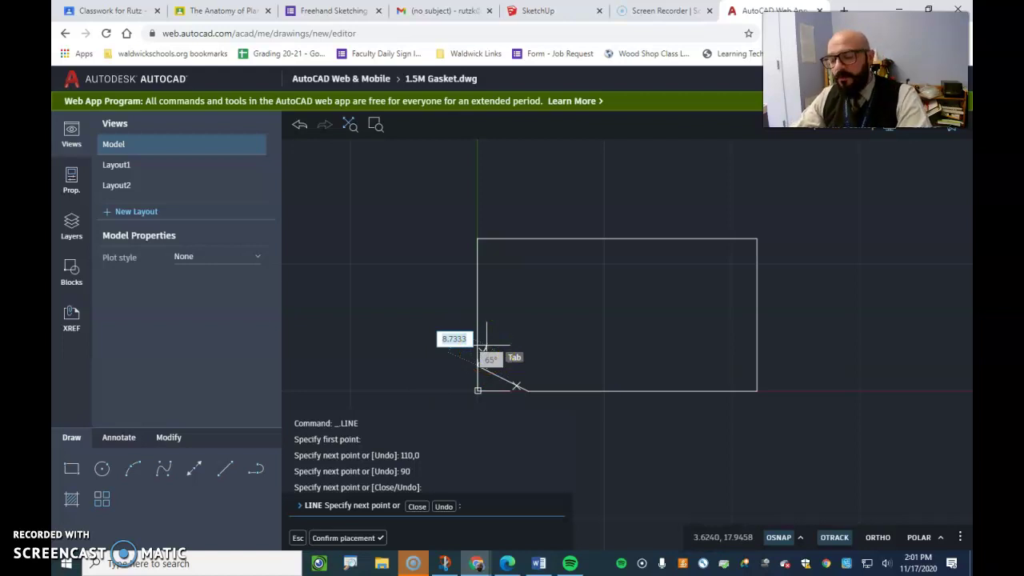
click(499, 421)
click(514, 320)
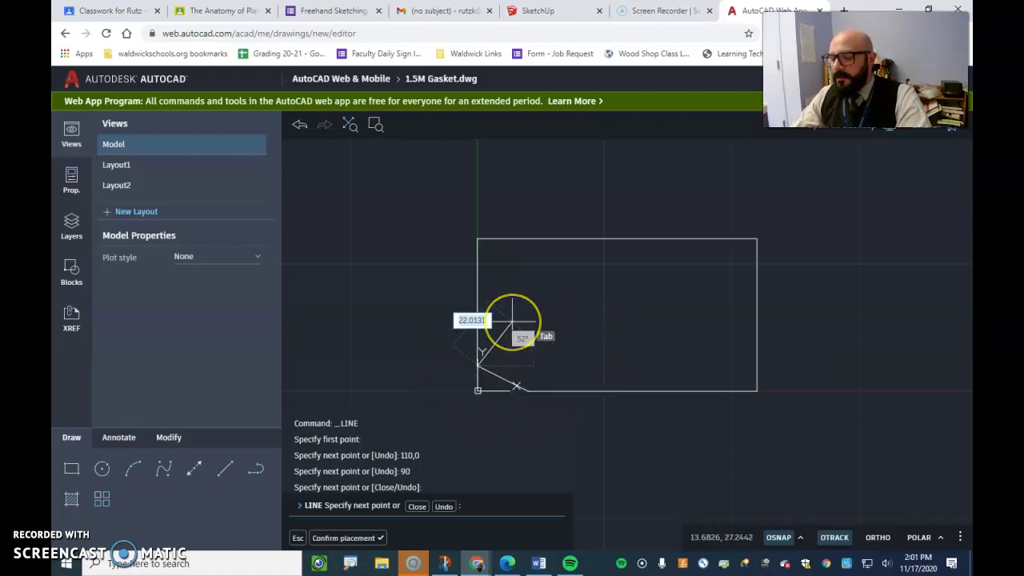
key(Escape)
key(Escape)
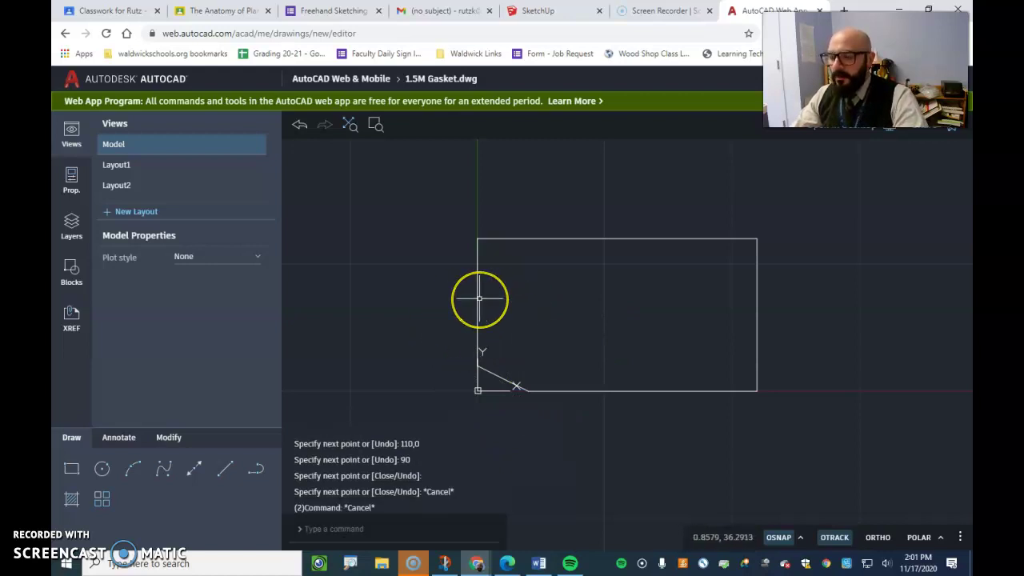
key(ctrl+z)
click(405, 219)
middle_drag(464, 328, 389, 332)
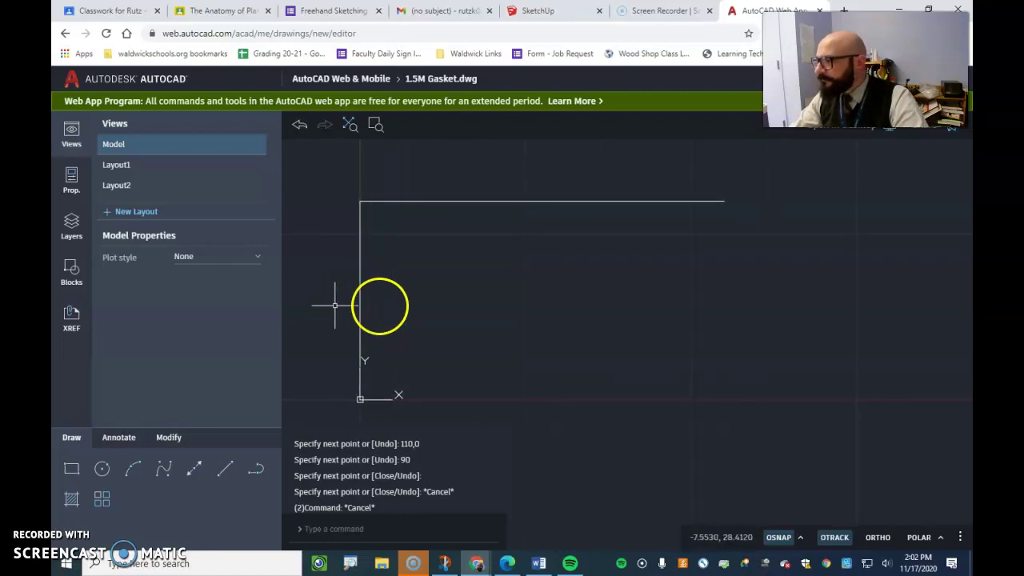
Draw the 60-unit right edge down from the top edge, then a 30-unit segment left at 180°.
click(225, 469)
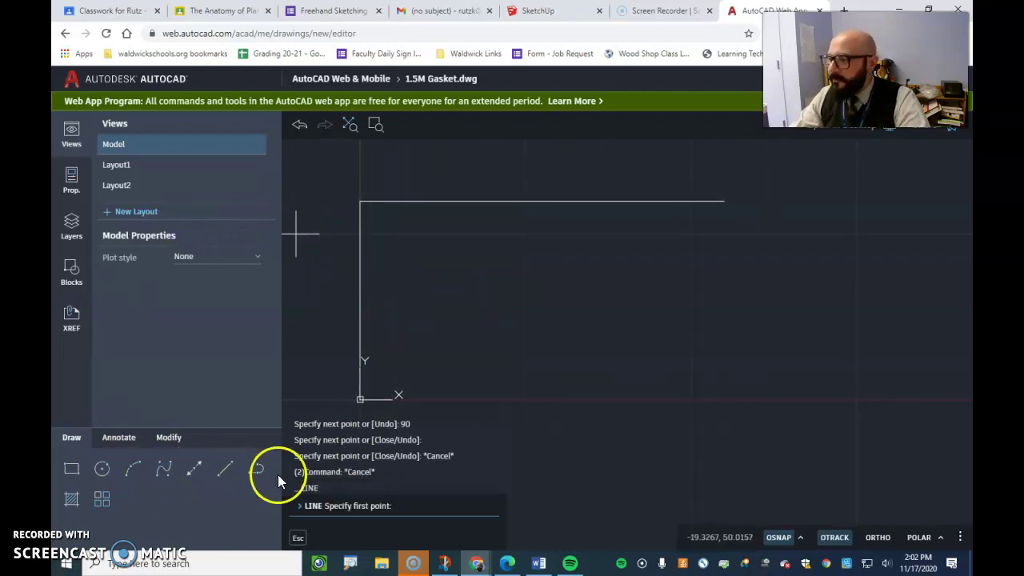
click(726, 202)
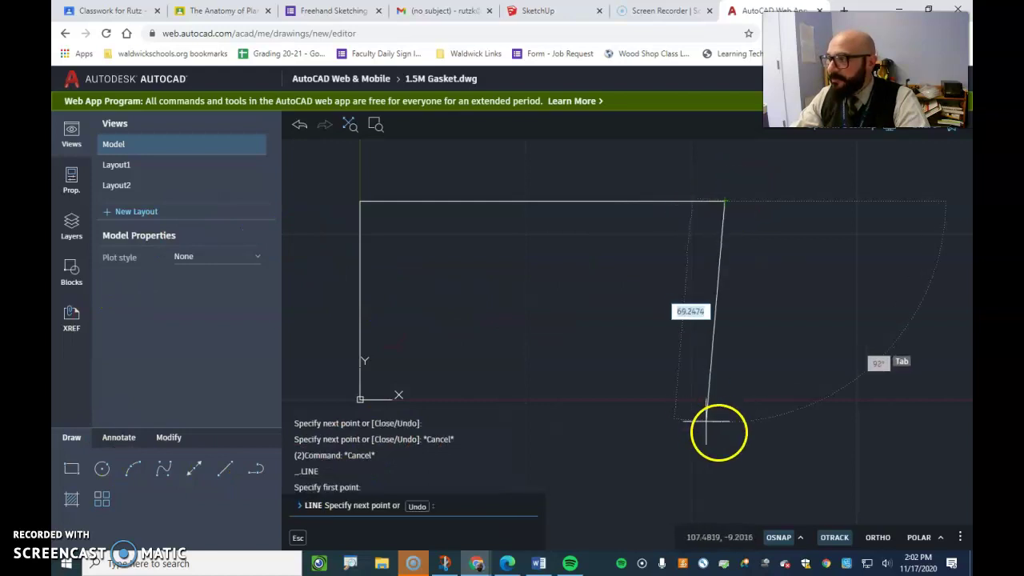
text(60)
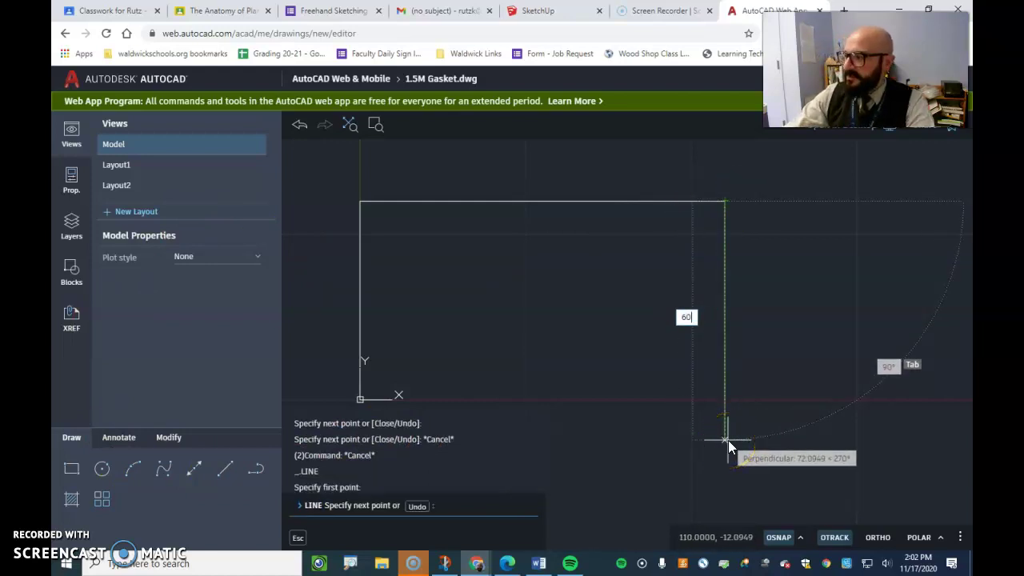
key(Return)
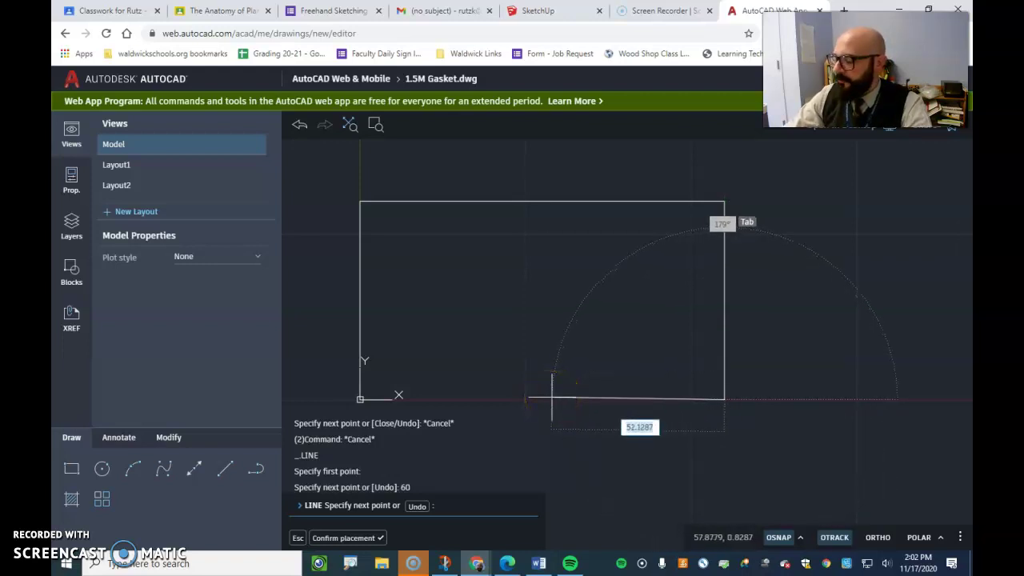
key(Tab)
text(180)
key(Tab)
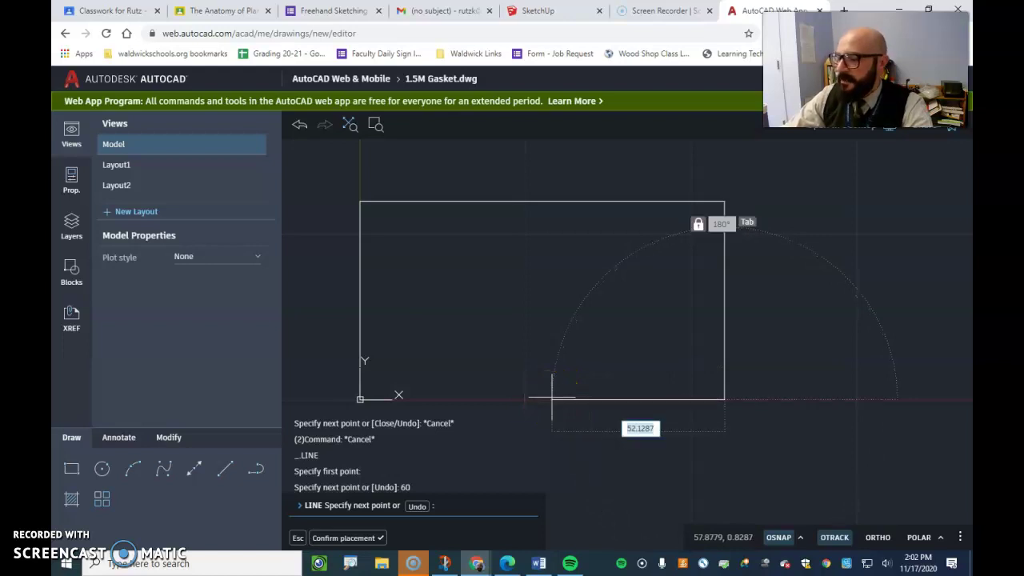
text(30)
key(Return)
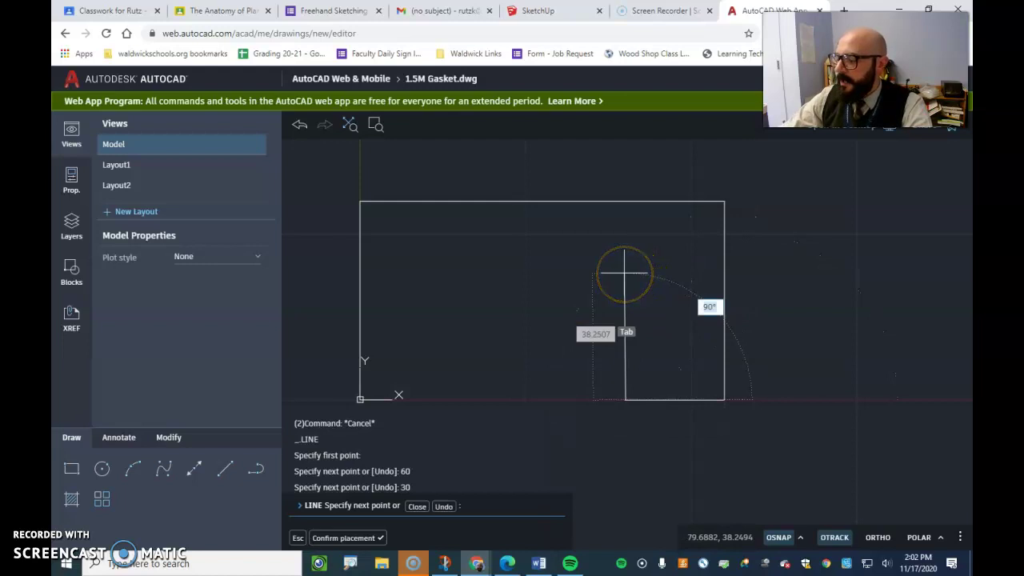
Continue with a 20-unit segment at 90° and another 30-unit segment left for the notch.
text(90)
key(Tab)
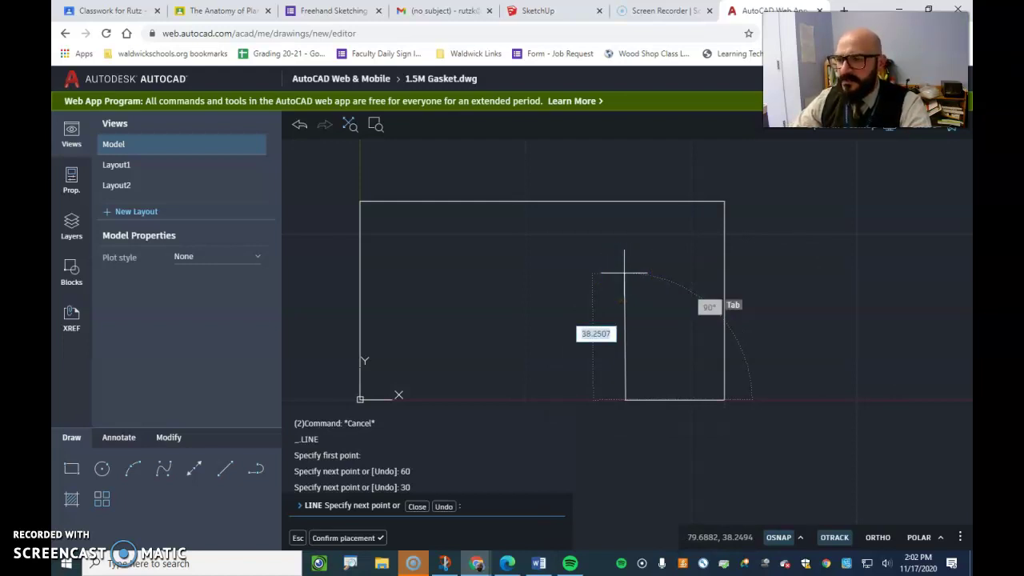
text(20)
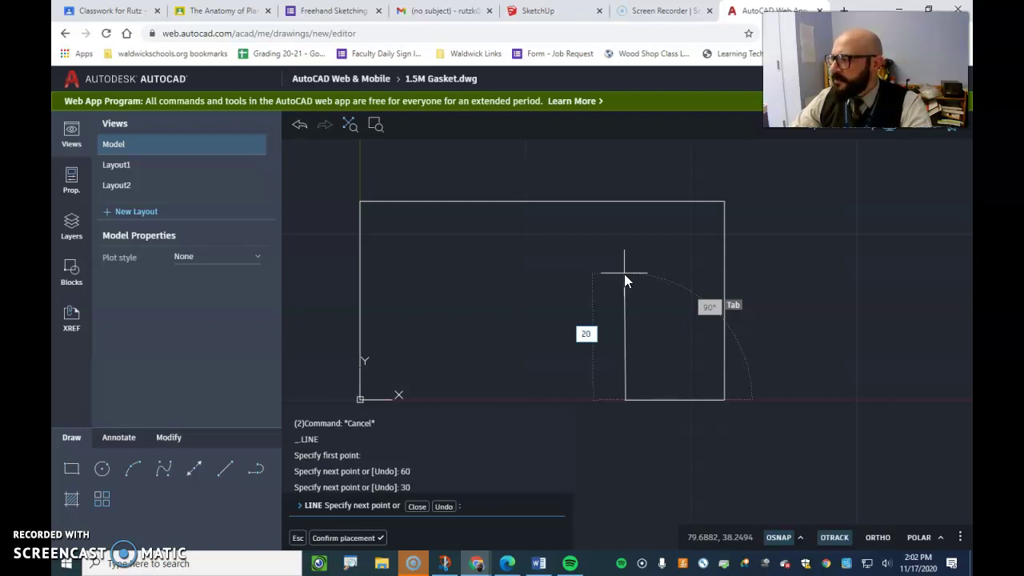
key(Return)
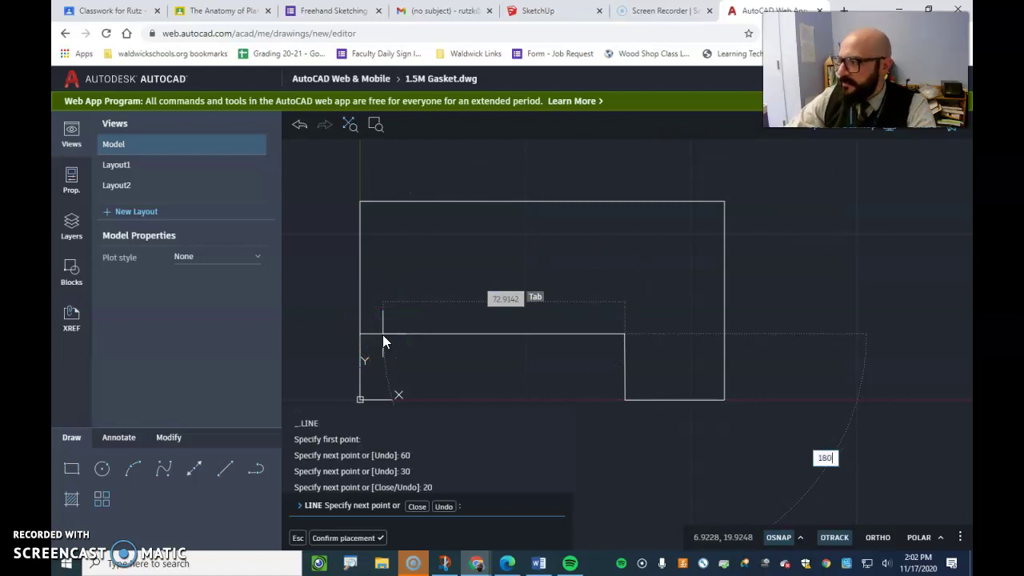
key(Tab)
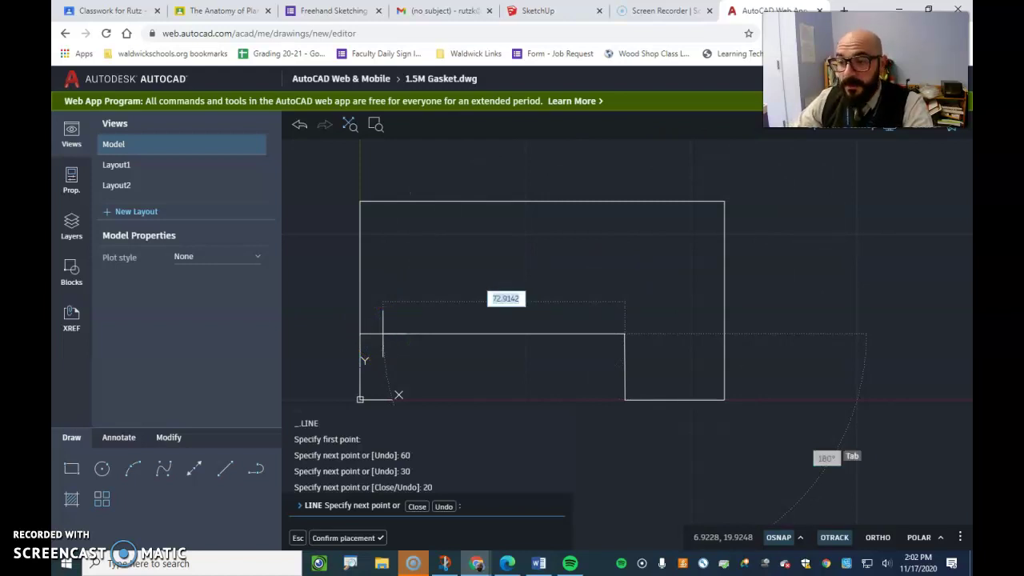
text(60)
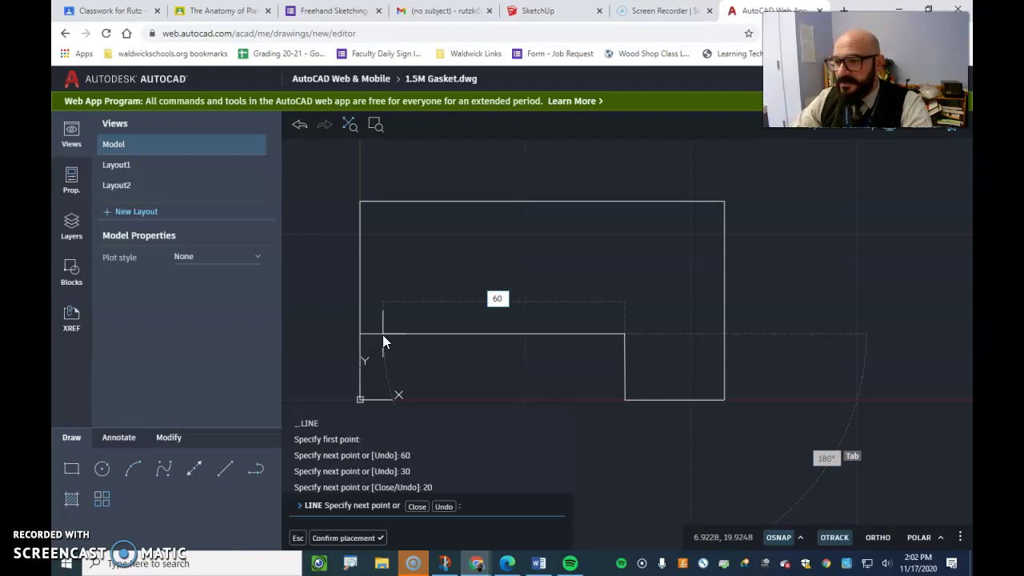
key(BackSpace)
key(BackSpace)
text(30)
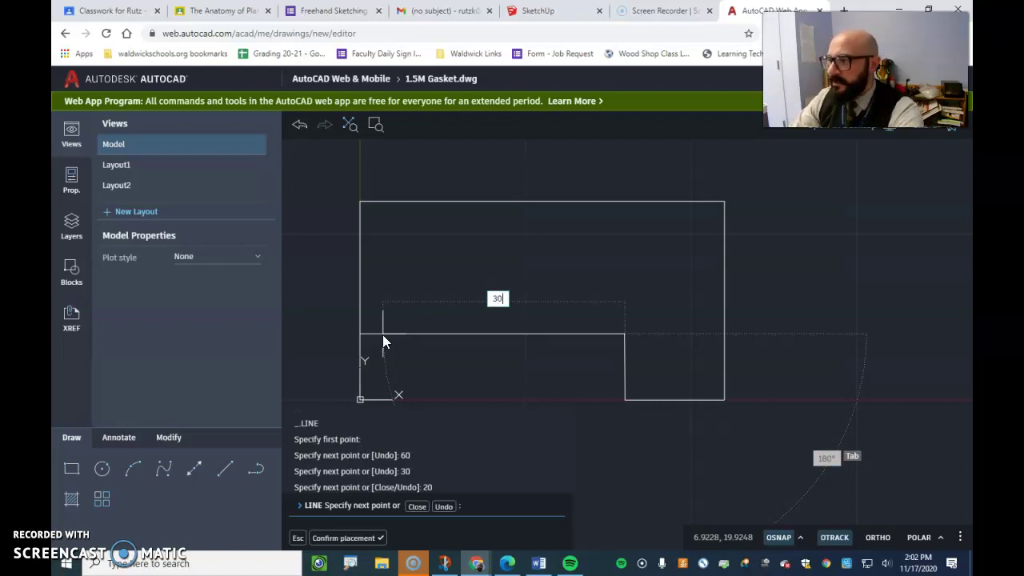
key(Return)
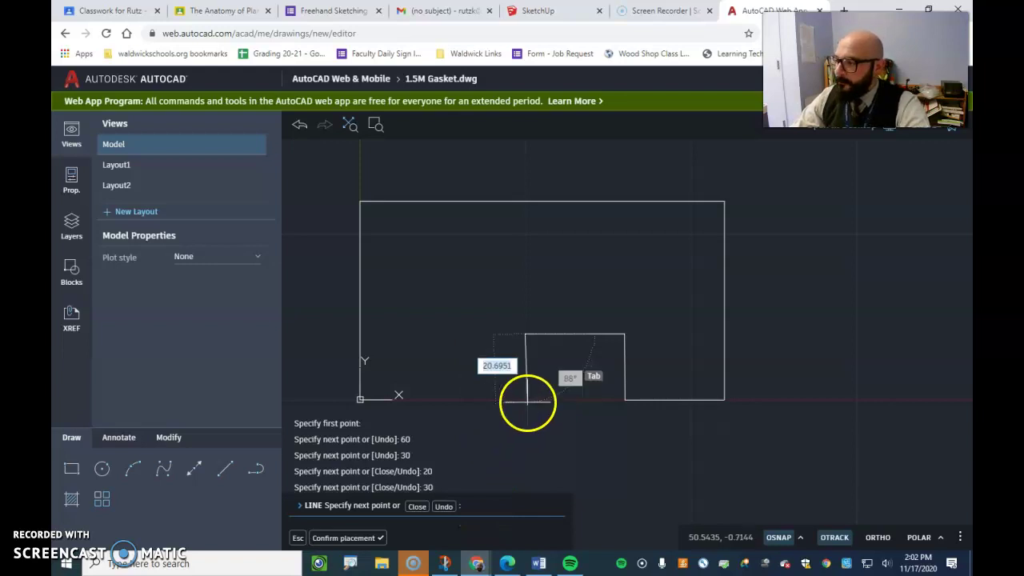
Add segments to 50,0 and 20,0, then close with the angled corner to the left edge.
key(alt+Tab)
drag(311, 115, 414, 109)
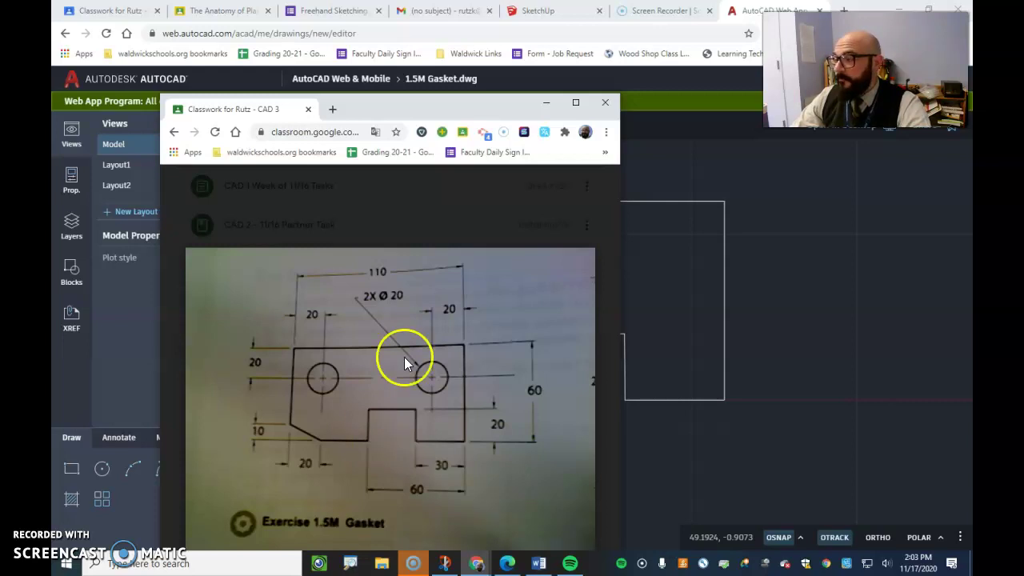
click(545, 102)
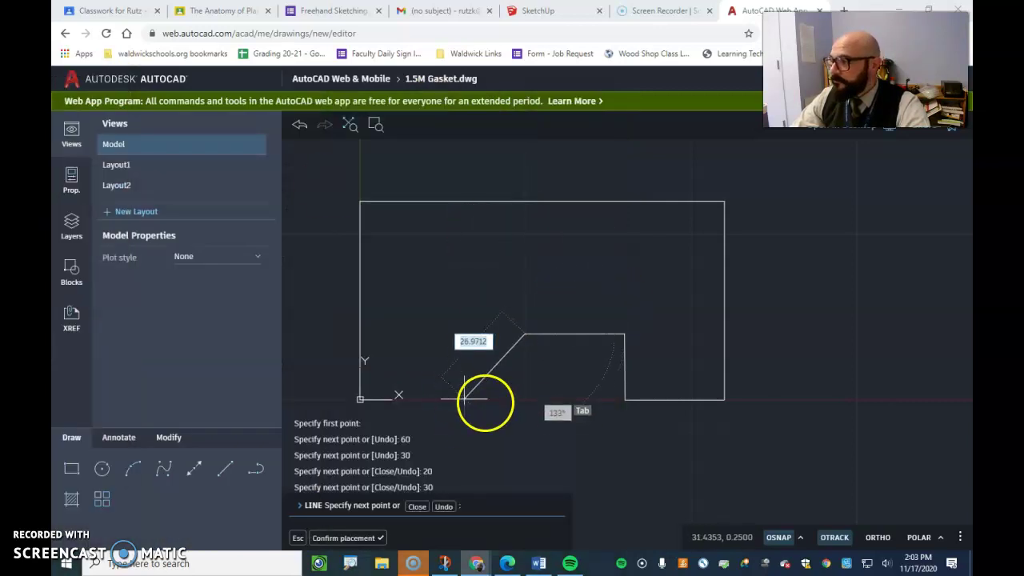
text(50)
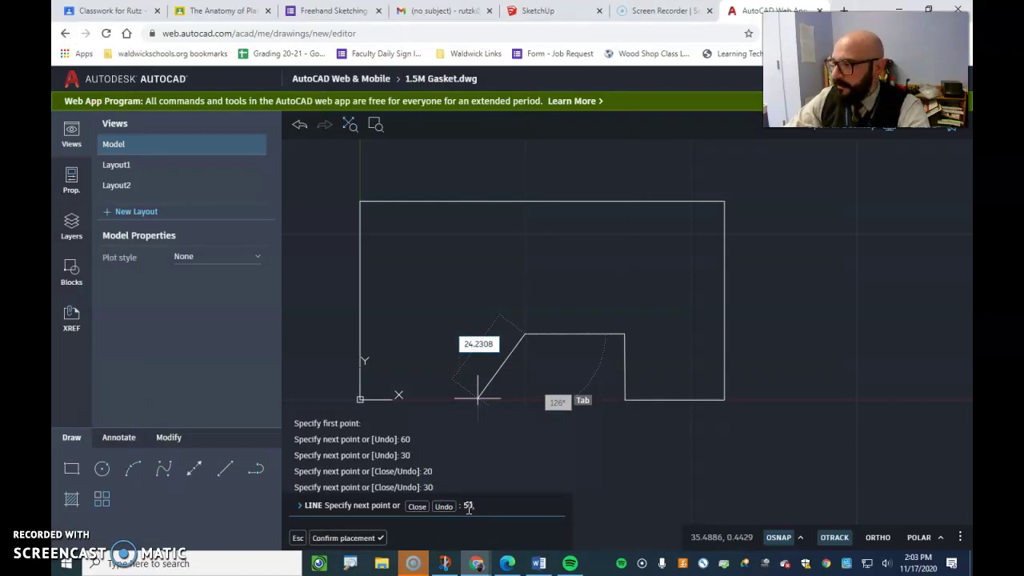
text(,0)
key(Return)
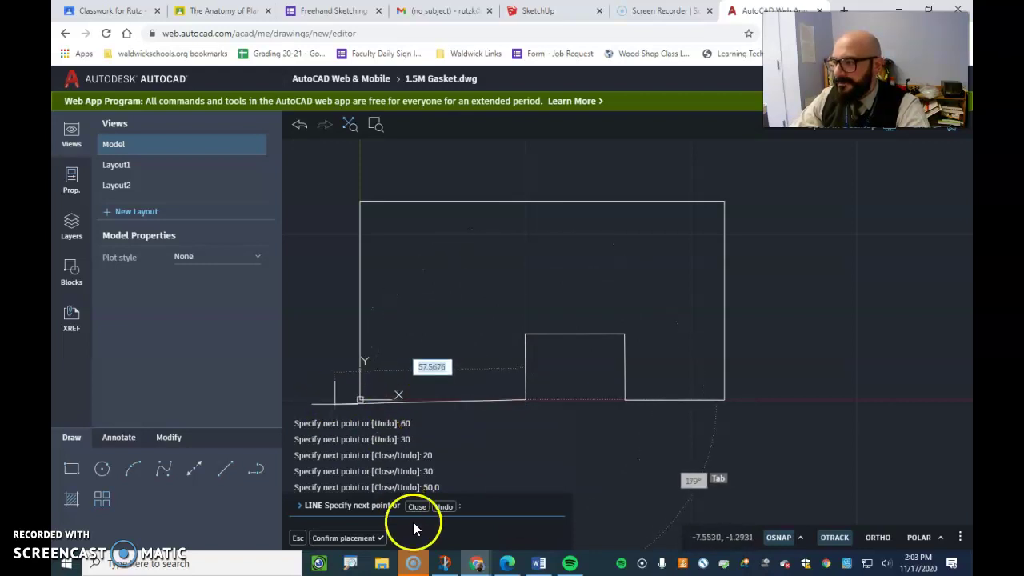
click(480, 508)
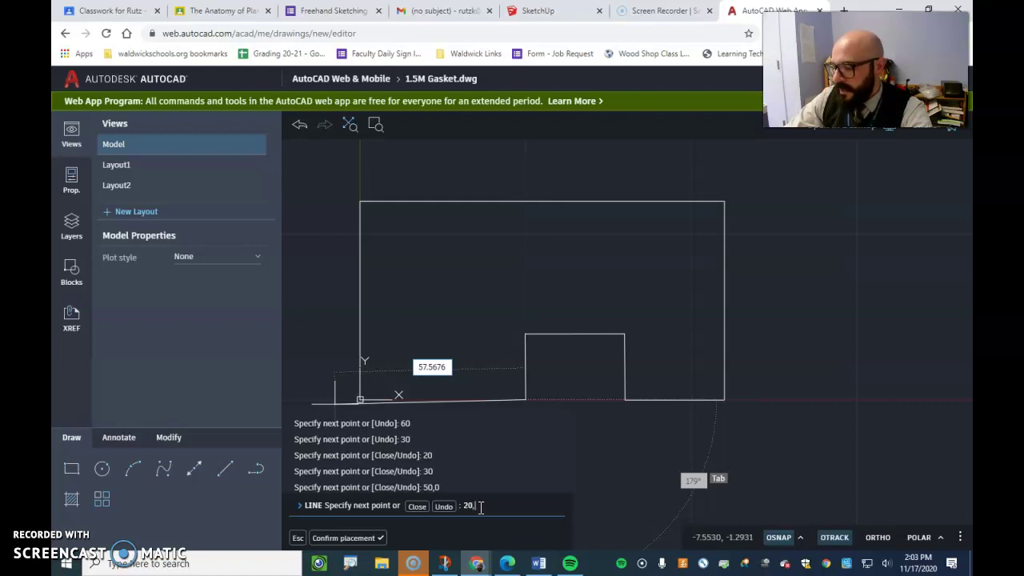
key(Return)
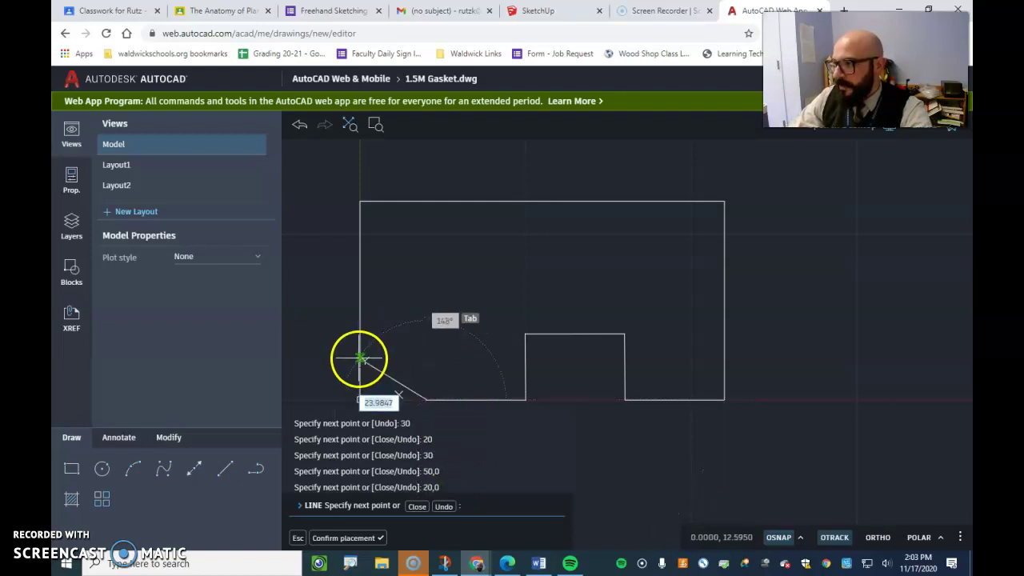
click(361, 366)
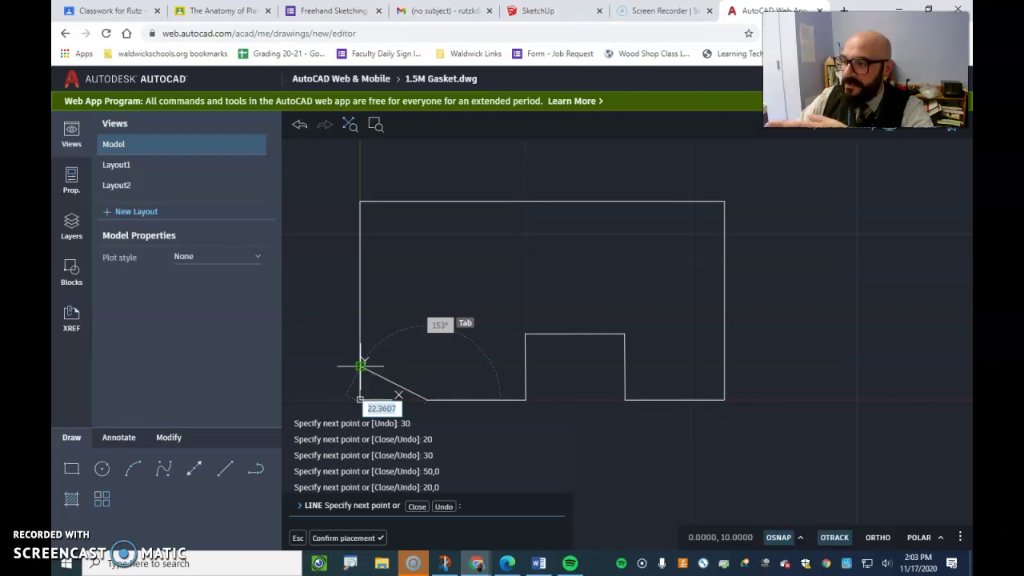
click(360, 366)
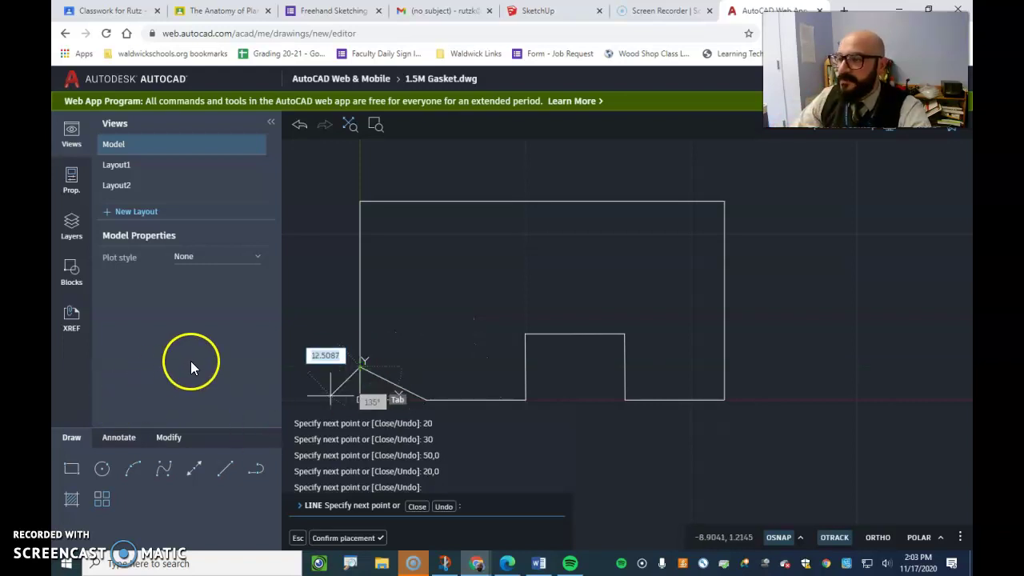
key(Escape)
key(Escape)
key(Escape)
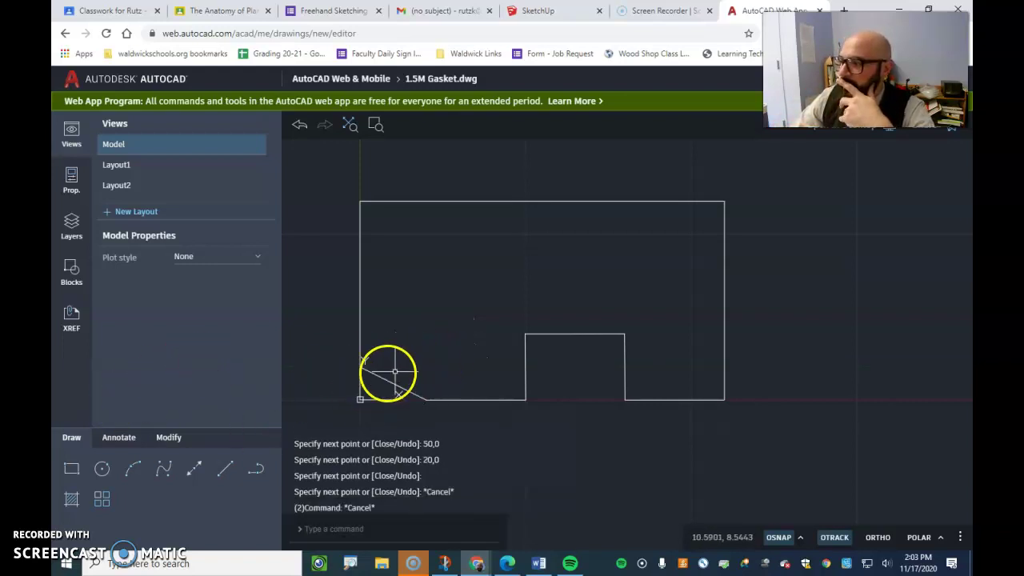
Check the reference image and briefly try Circle, Rectangle and Measure before drawing.
click(103, 470)
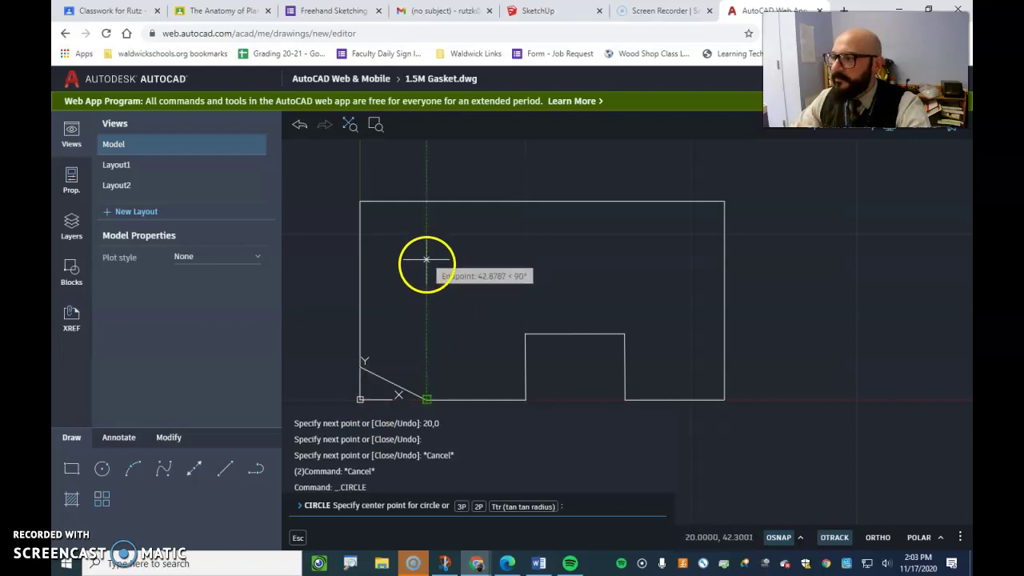
click(72, 469)
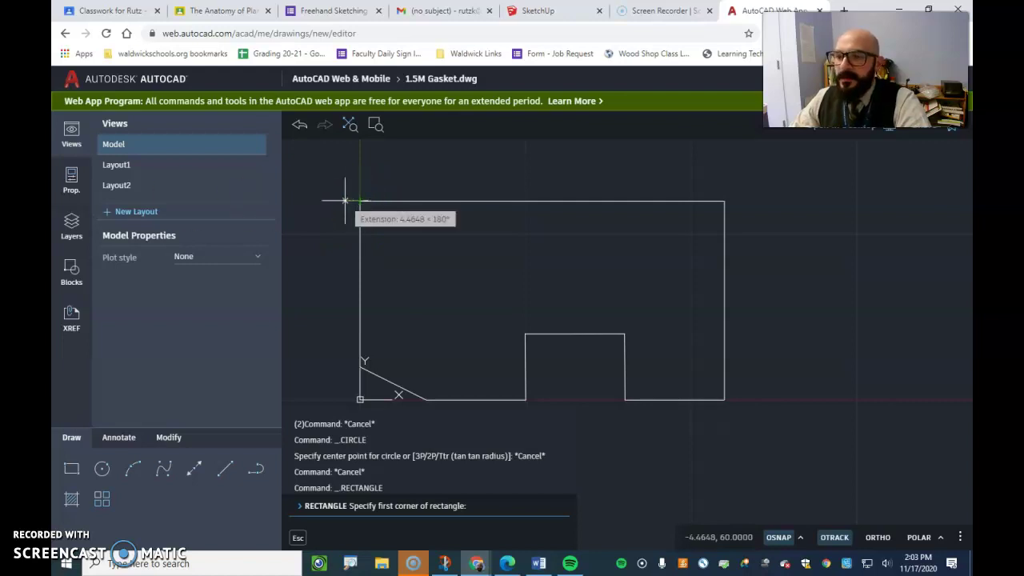
key(alt+Tab)
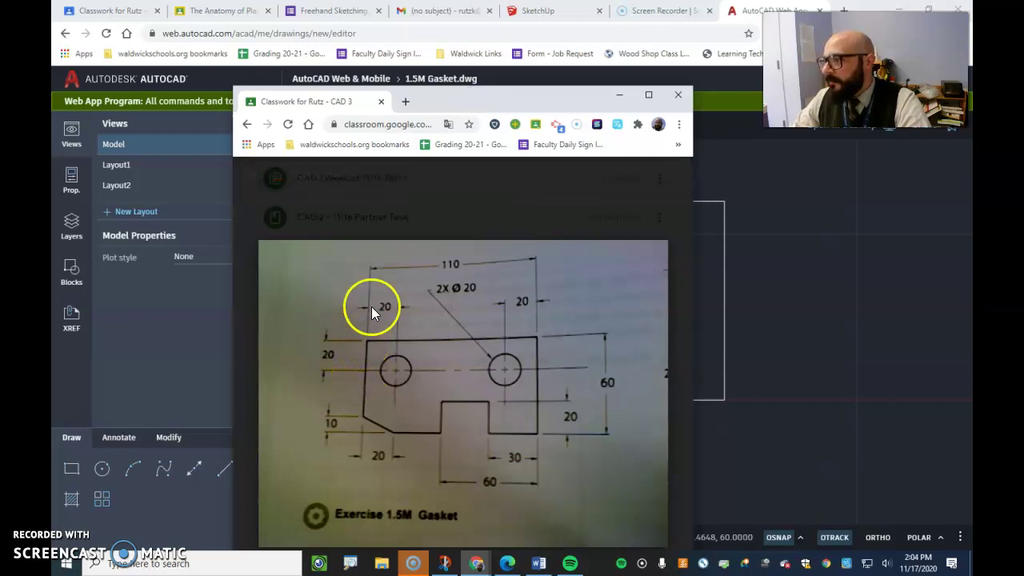
key(alt+Tab)
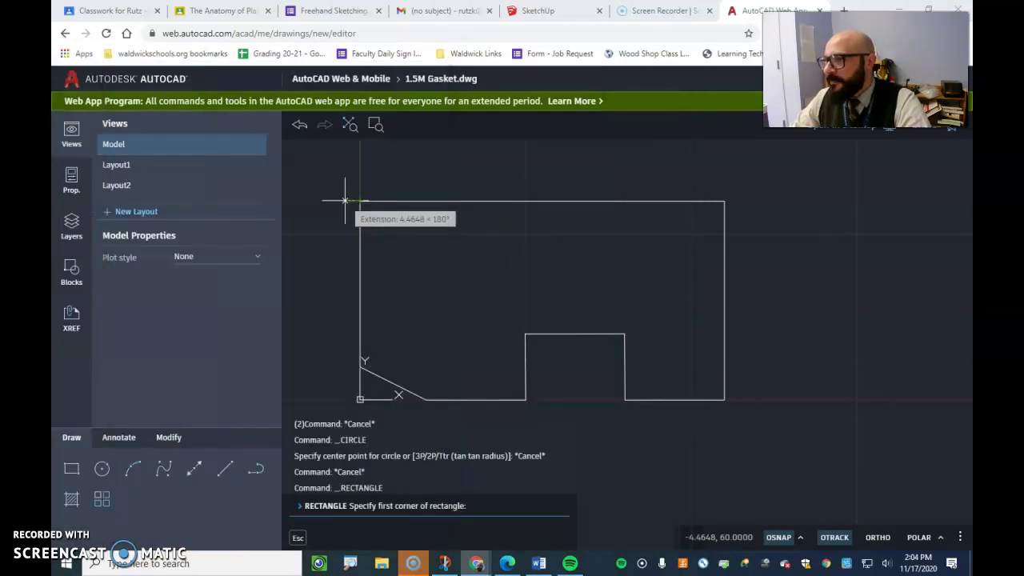
click(72, 468)
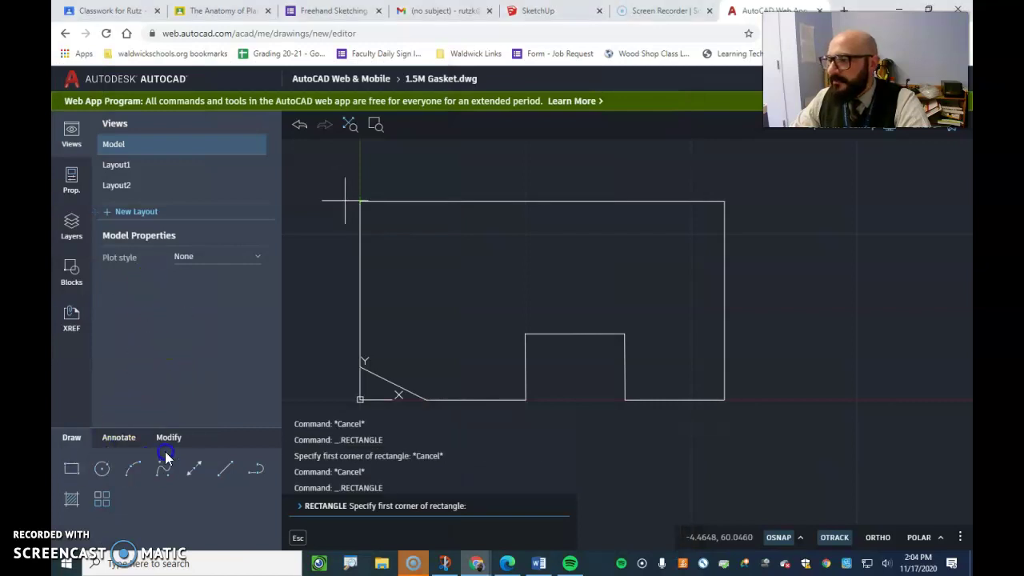
click(109, 451)
click(70, 469)
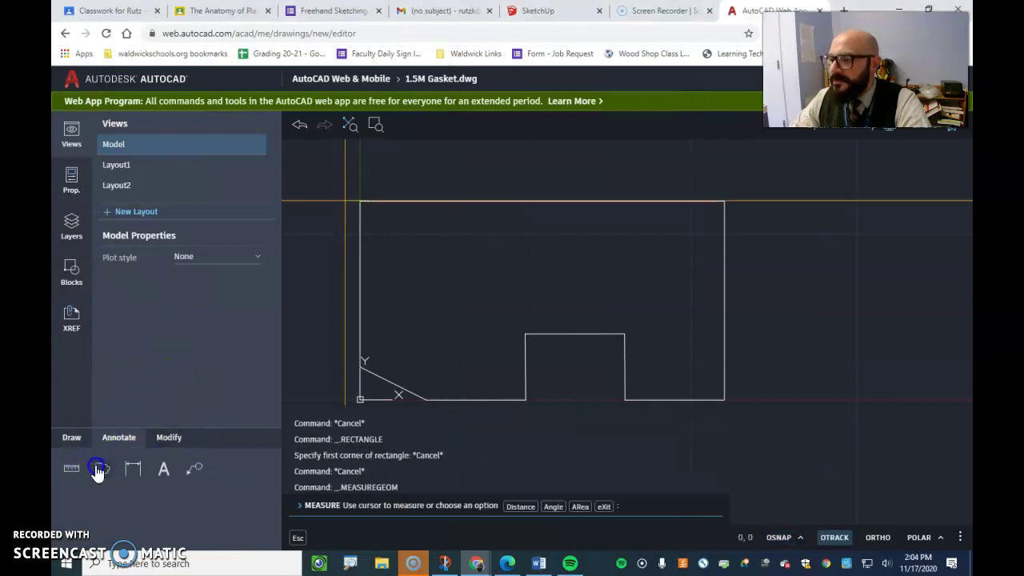
key(Escape)
click(71, 439)
Draw a 20 by 20 rectangle from the outline's top-left corner.
click(71, 469)
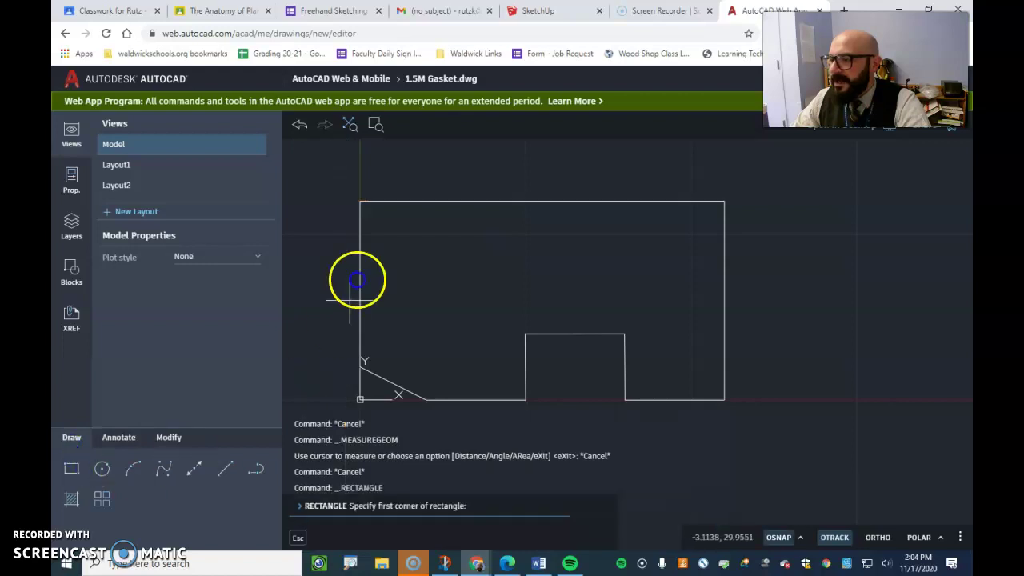
click(361, 197)
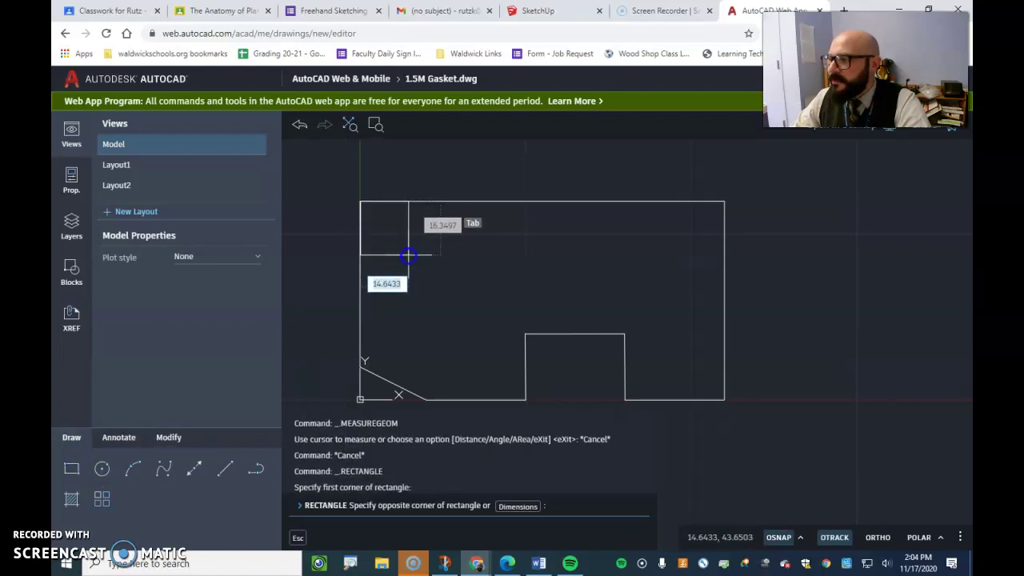
text(20)
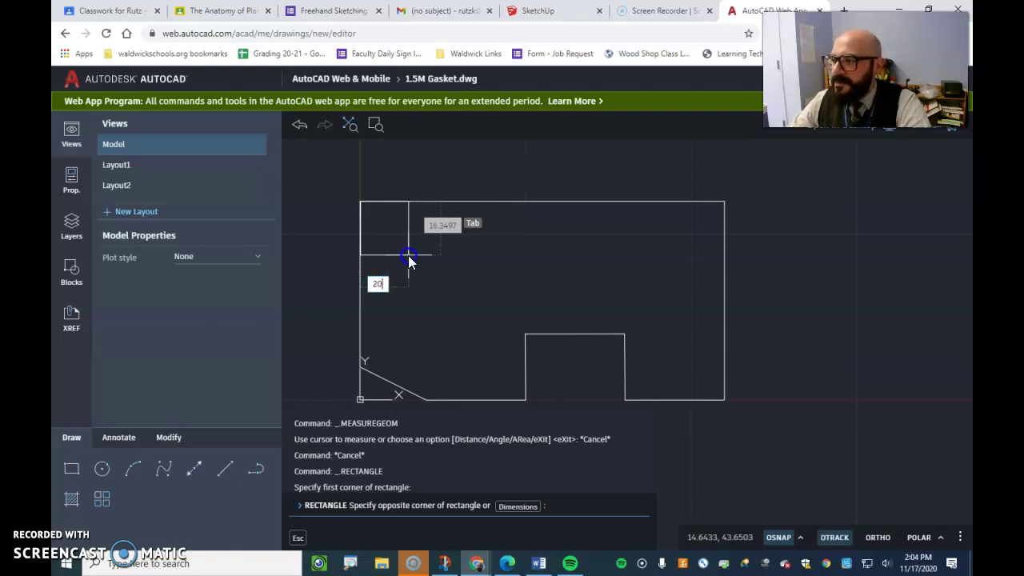
key(Tab)
text(20)
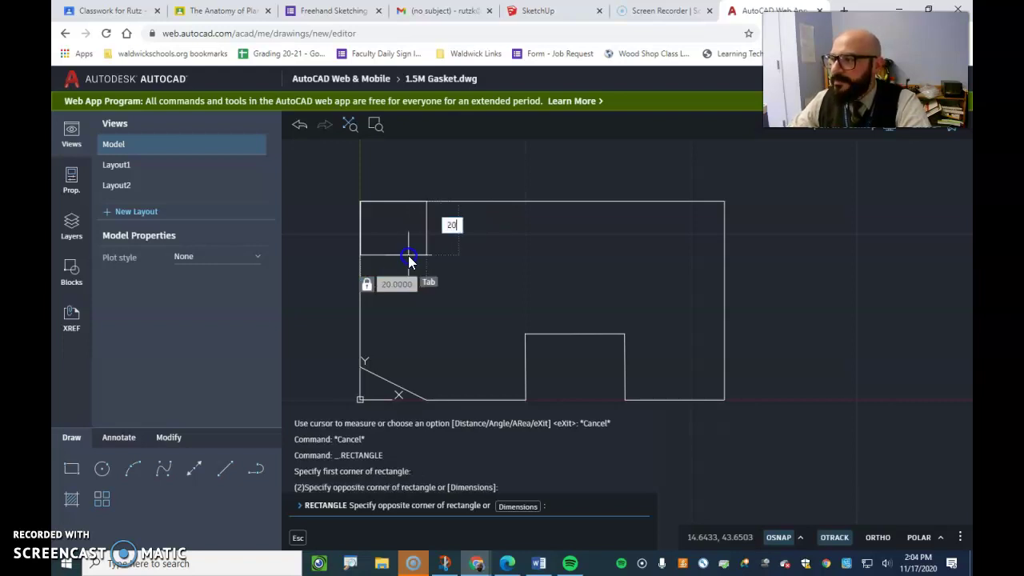
key(Return)
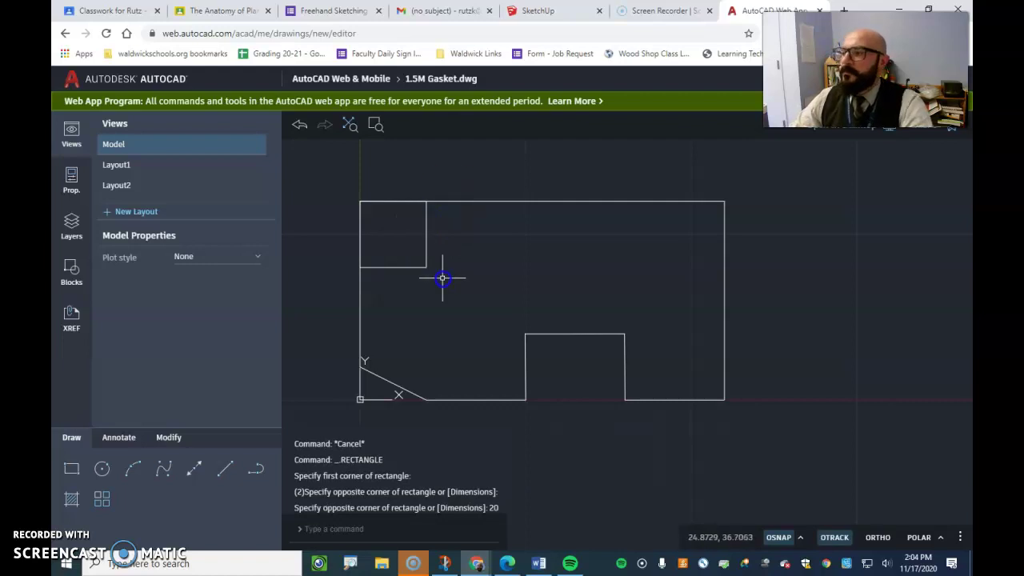
click(325, 297)
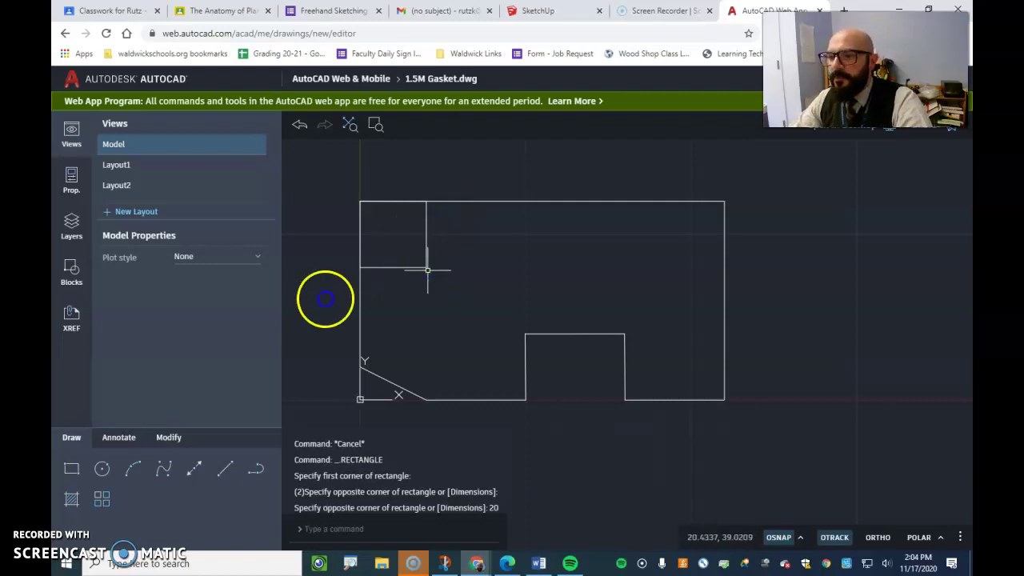
Check hole positions on the reference image, drag it off the canvas, and start Circle.
key(alt+Tab)
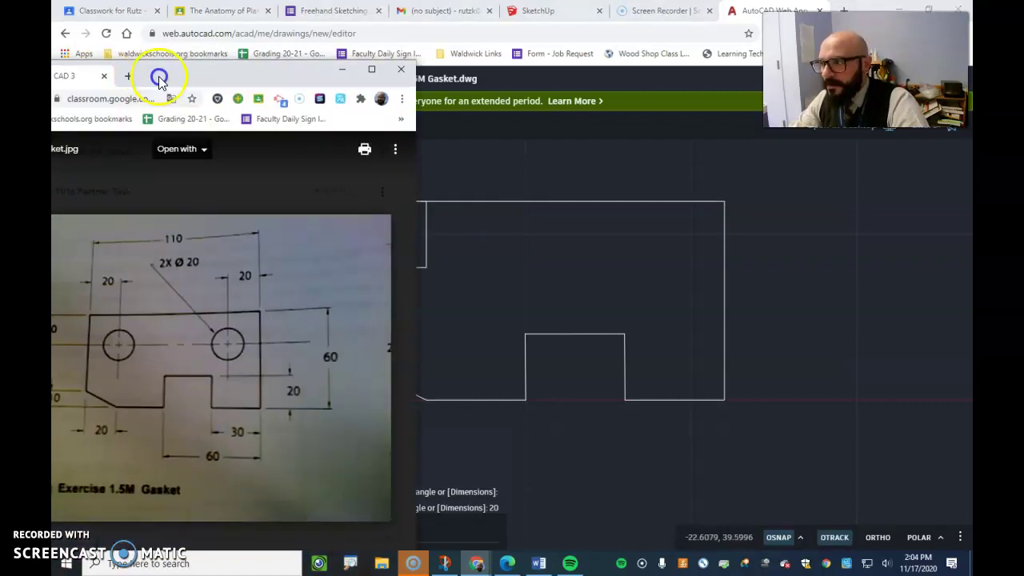
drag(160, 75, 315, 82)
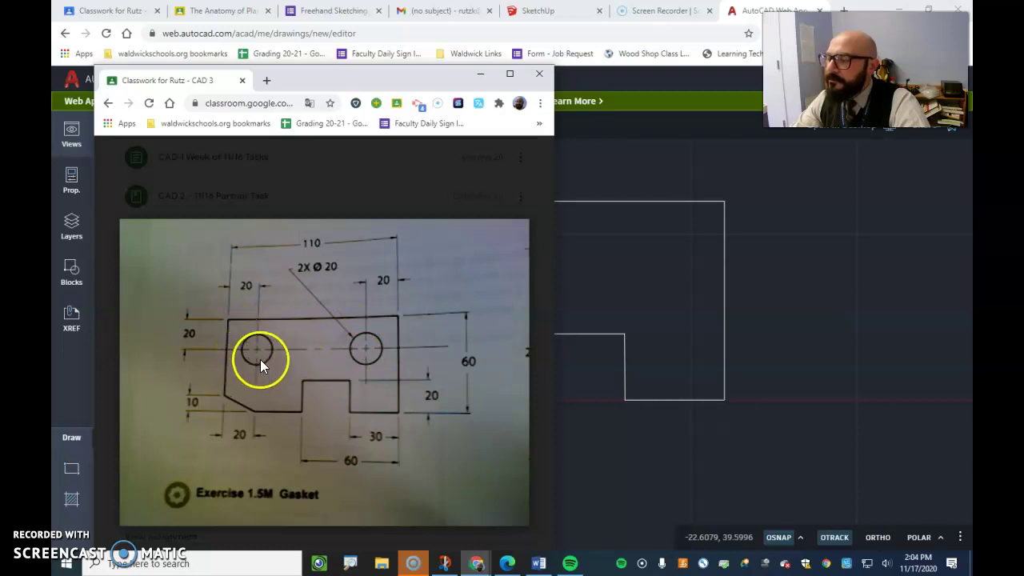
drag(322, 80, 0, 61)
click(102, 469)
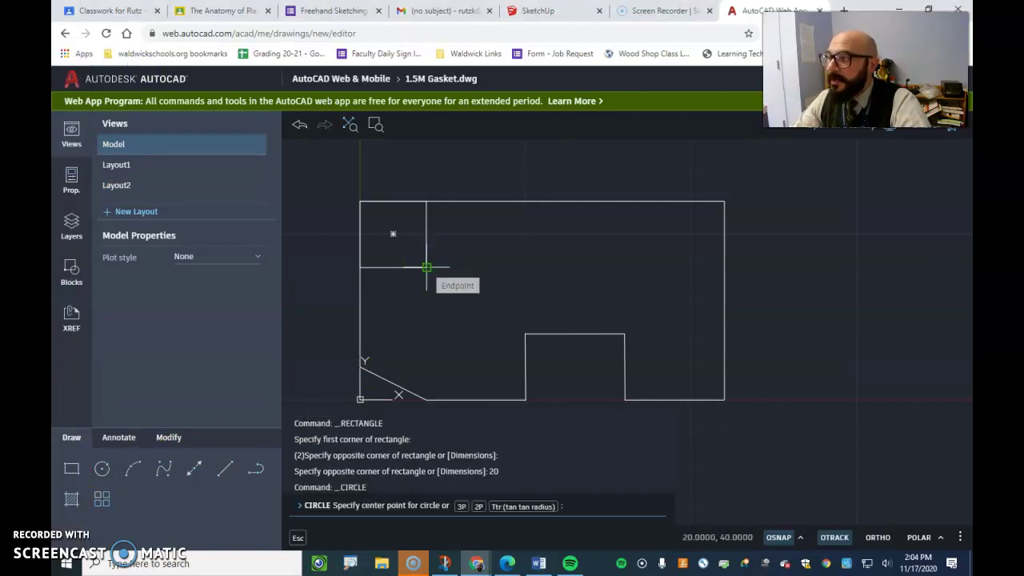
Draw a radius-10 hole centred on the helper square's inner corner at 20,40.
click(426, 267)
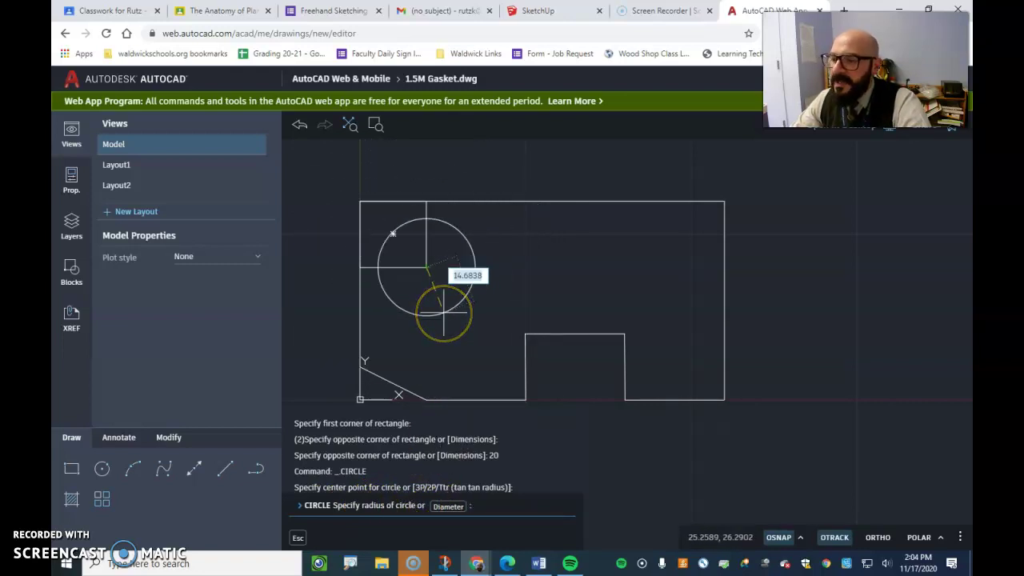
text(10)
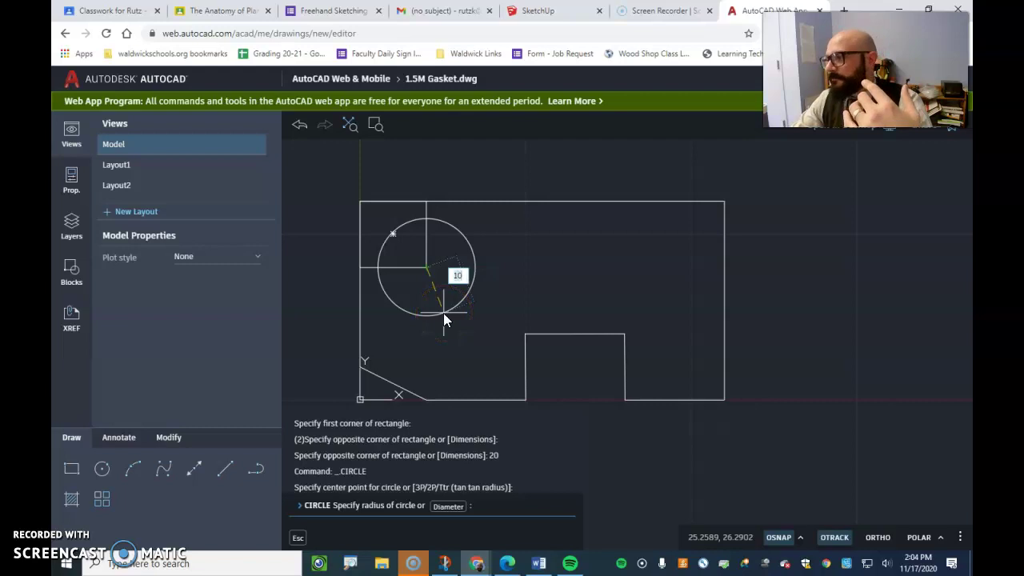
key(Return)
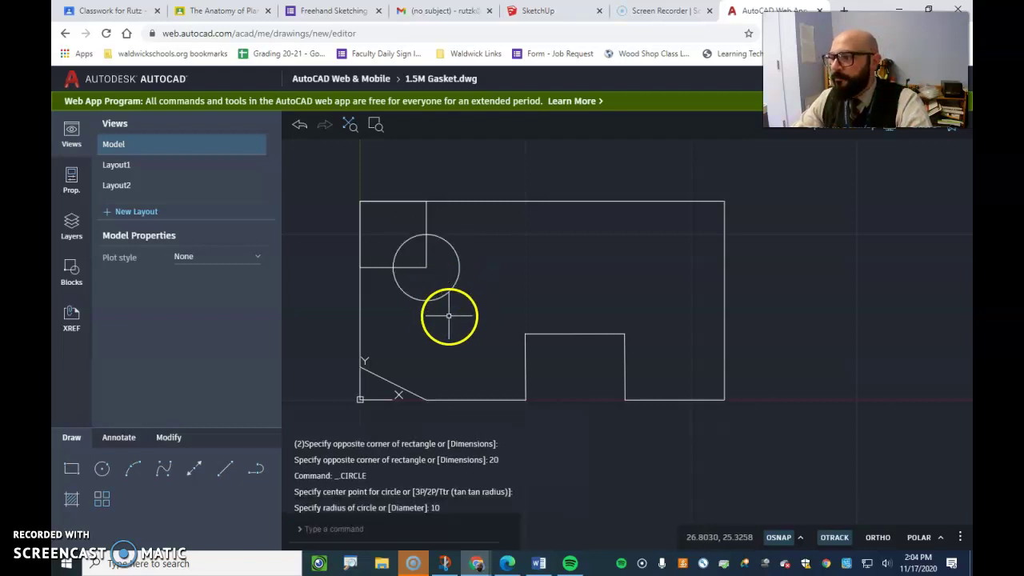
Add a second radius-10 hole centred at 90,40 and erase the helper square.
click(102, 469)
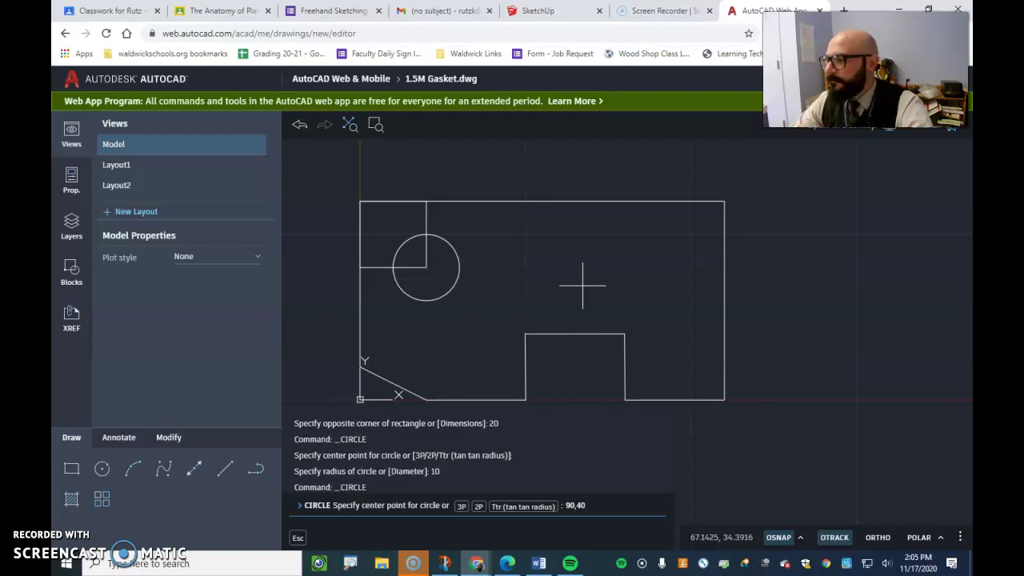
text(90,40)
key(Return)
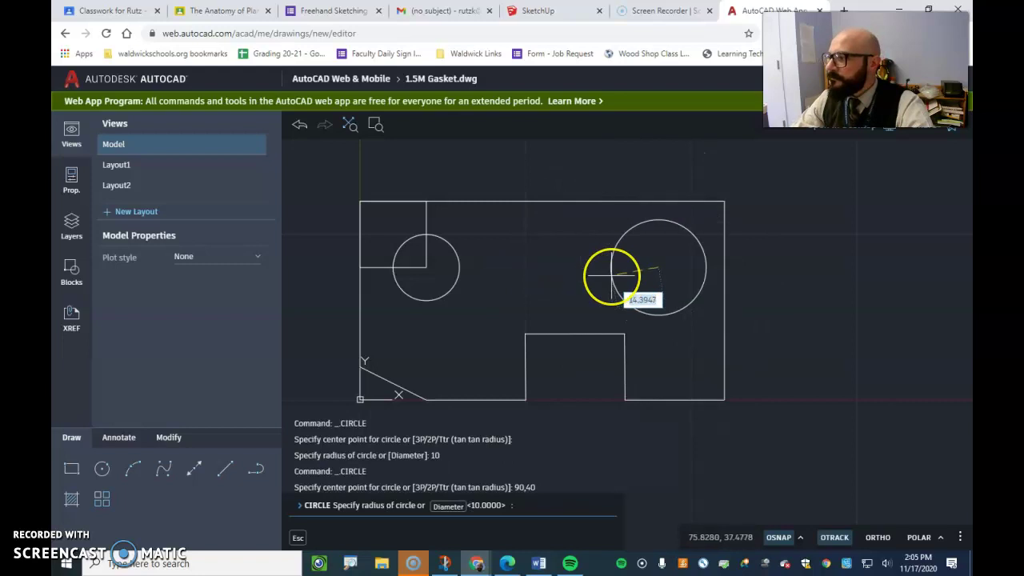
text(10)
key(Return)
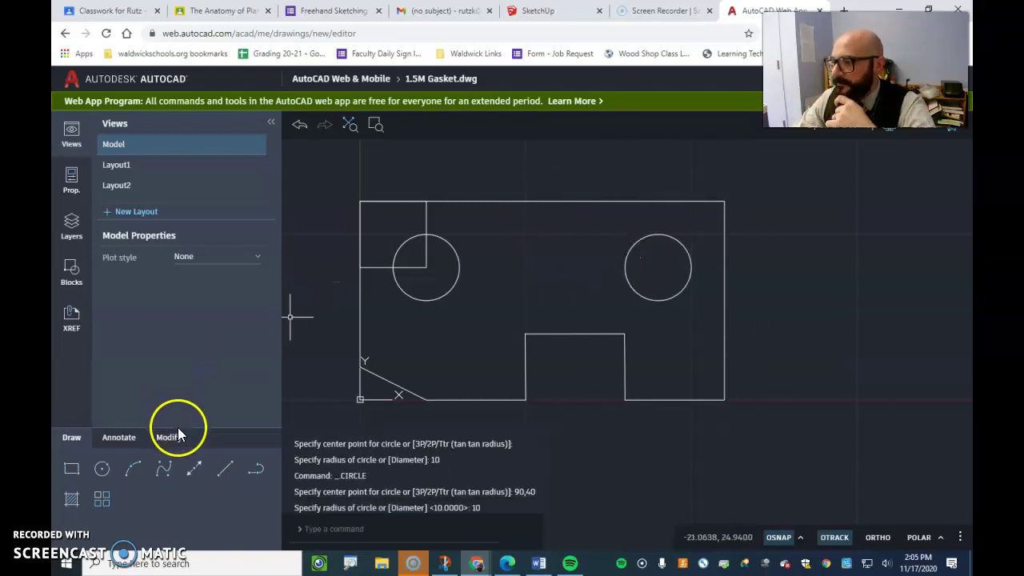
click(381, 268)
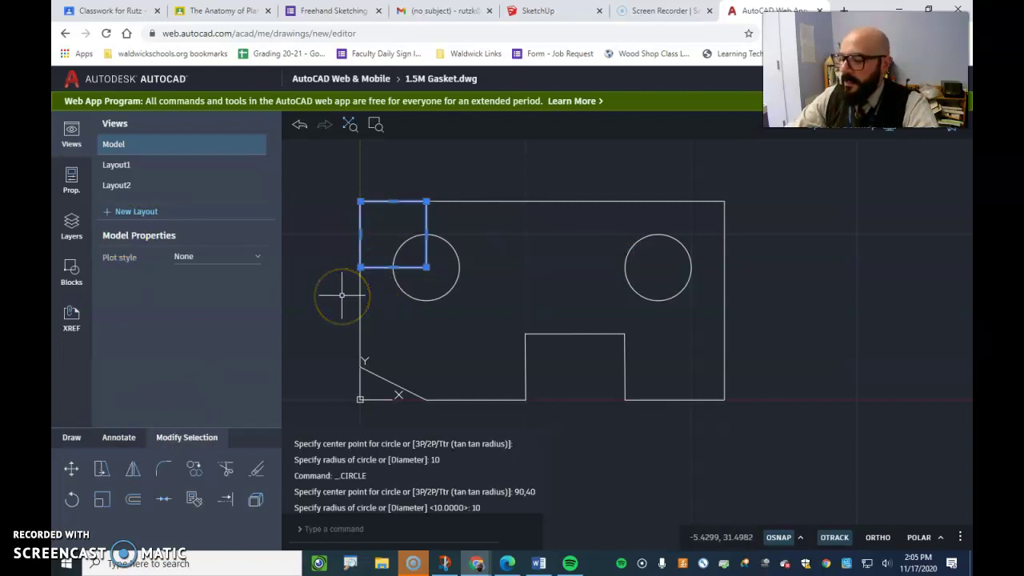
key(Delete)
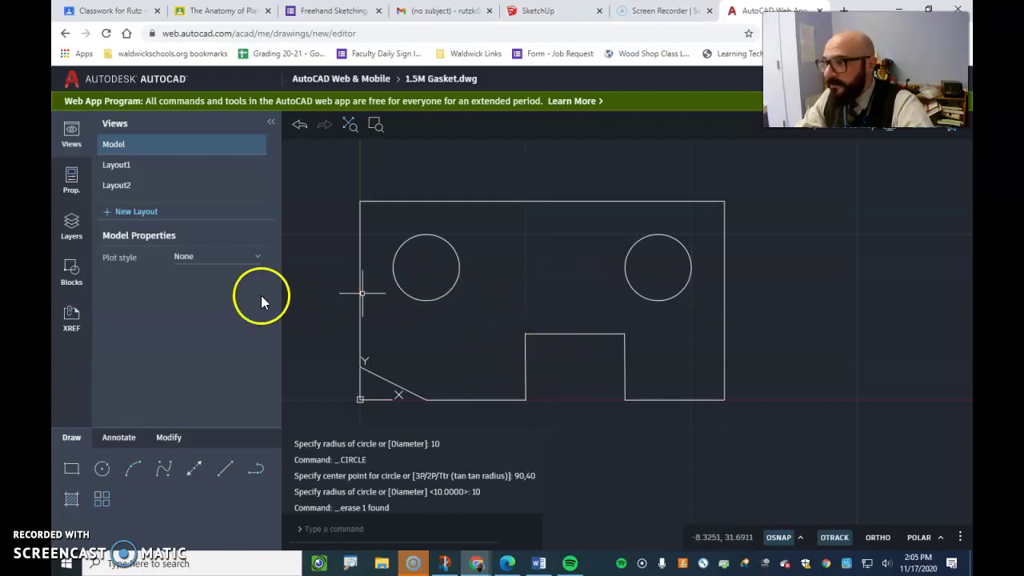
Create a new layer named Center and colour it red.
click(72, 221)
click(131, 197)
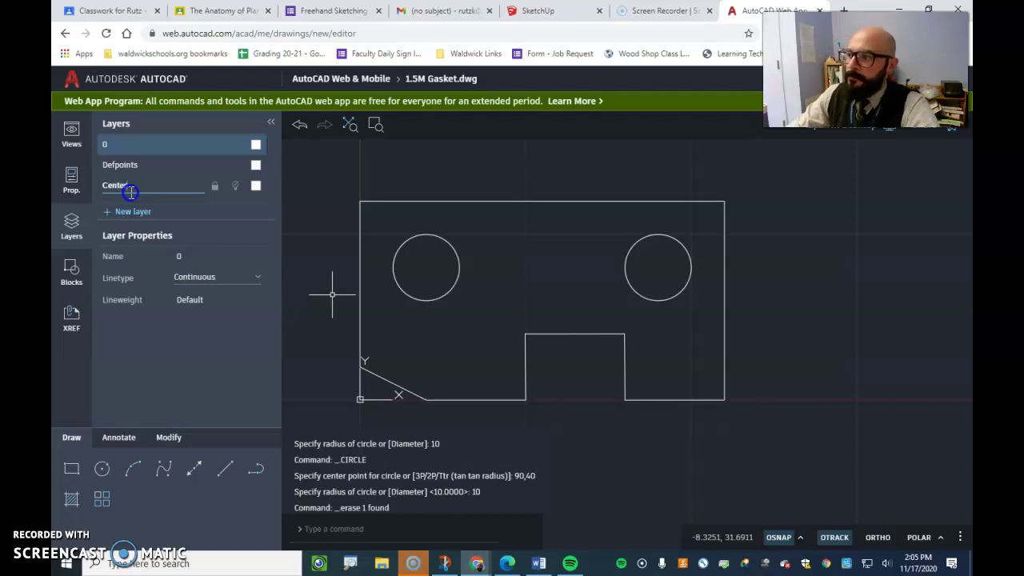
click(253, 190)
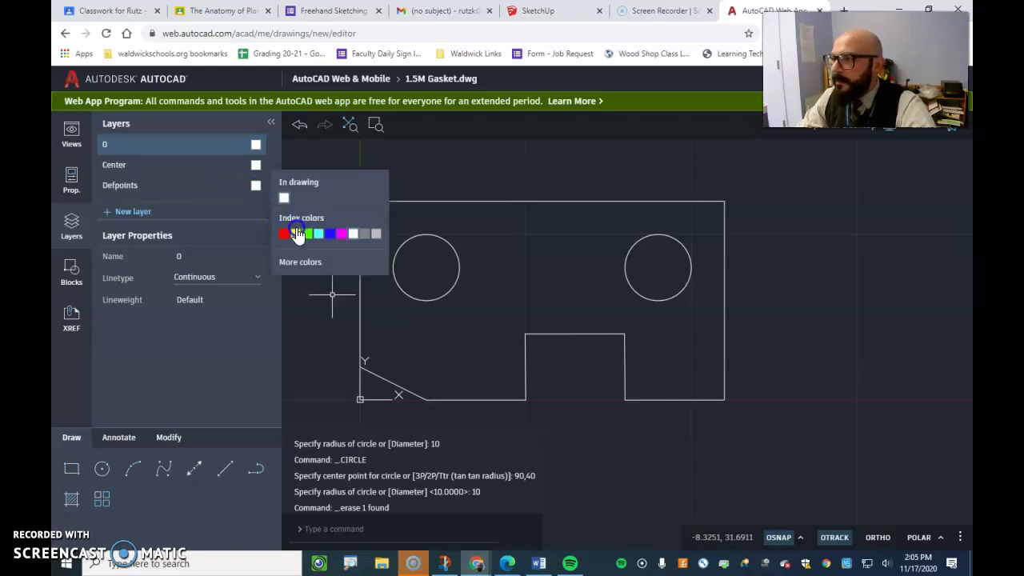
click(192, 165)
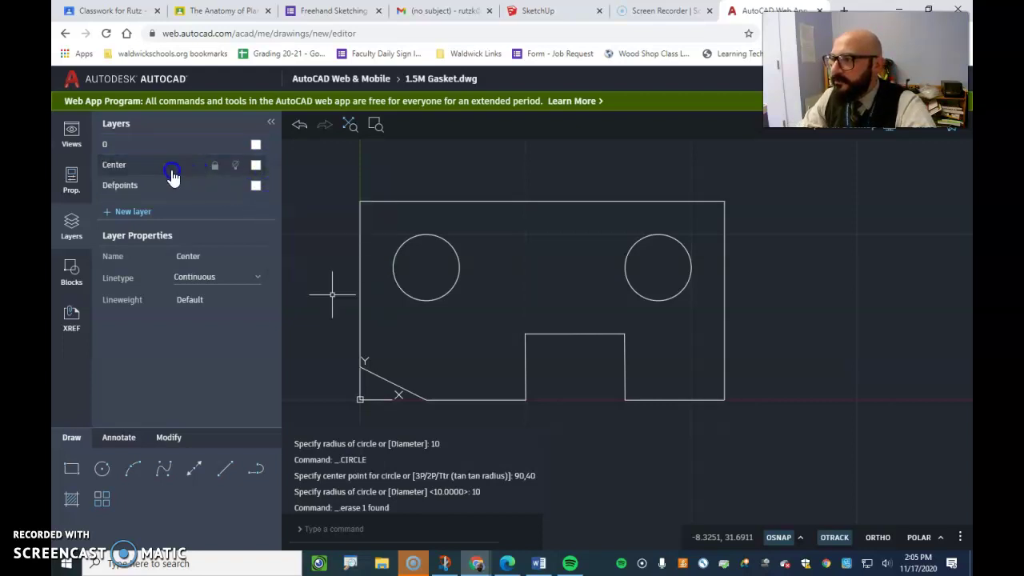
click(255, 167)
click(284, 213)
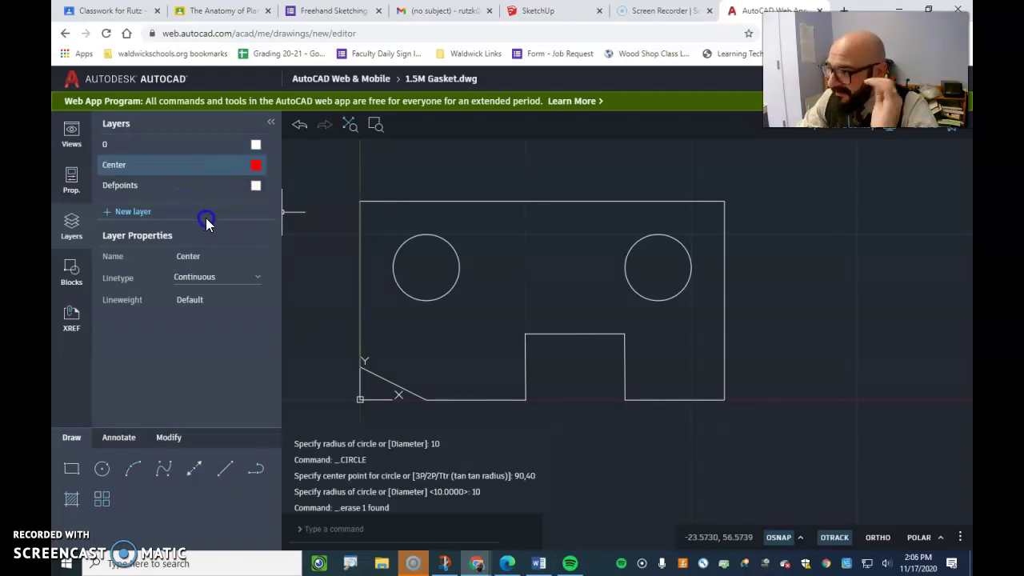
click(150, 382)
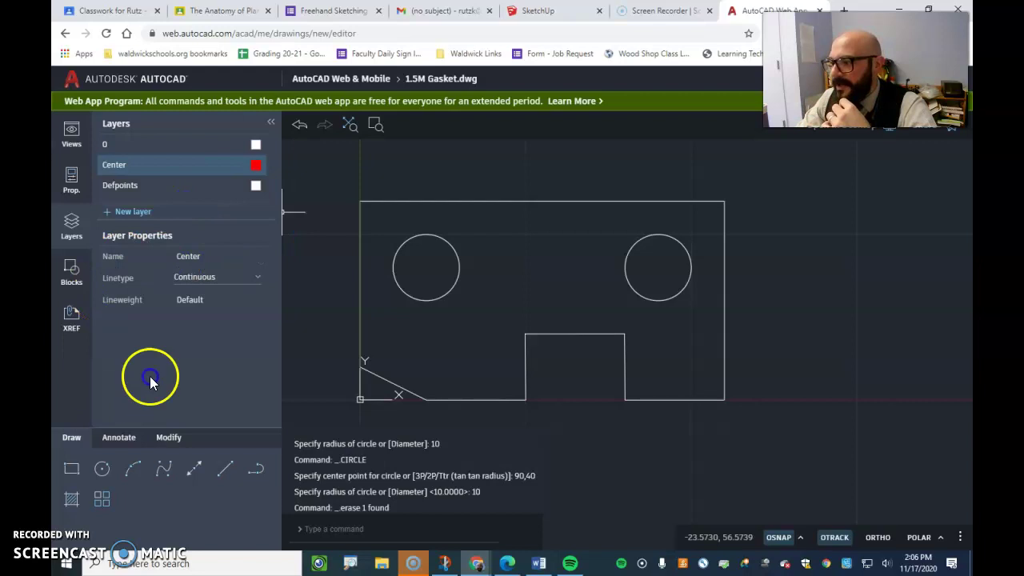
Add a Dimensions layer coloured yellow.
click(136, 212)
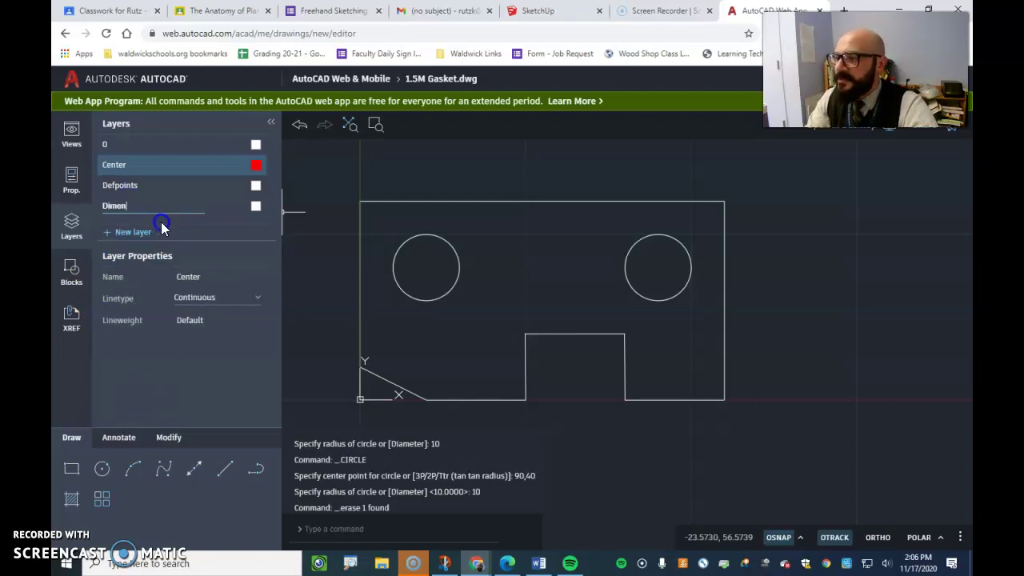
click(255, 206)
click(296, 253)
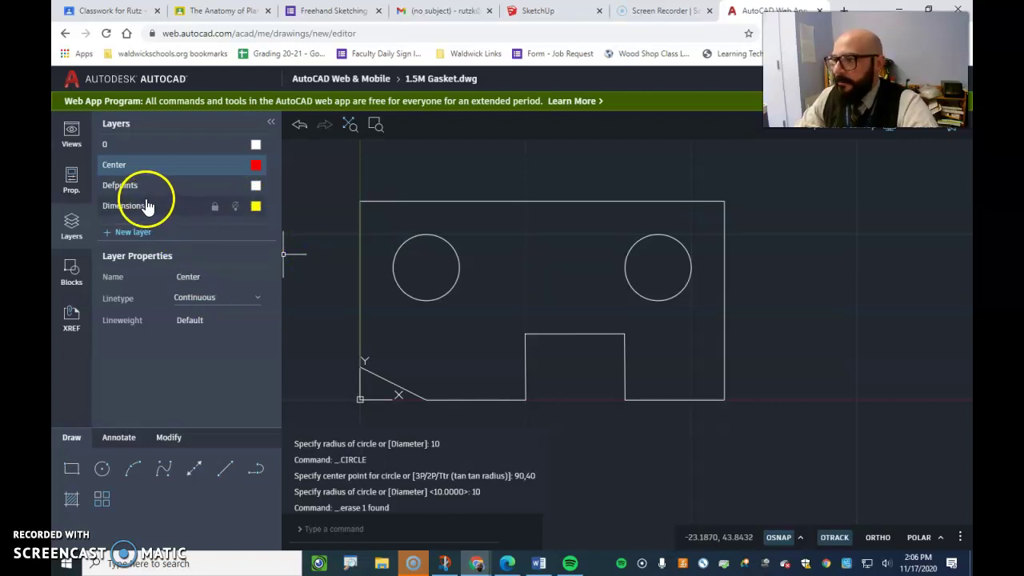
Change the Center layer's linetype from Continuous to CENTER.
click(142, 165)
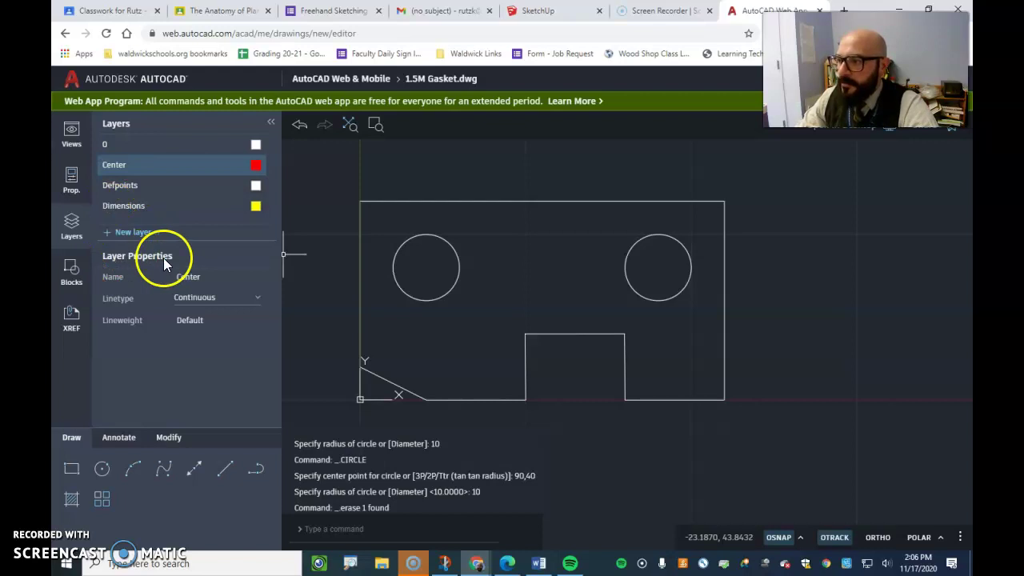
click(185, 307)
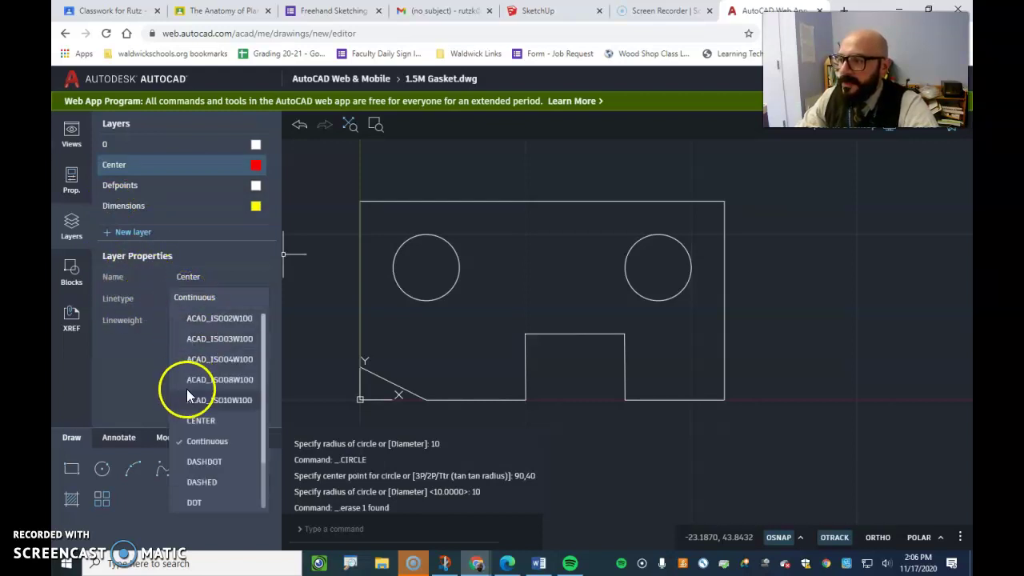
click(195, 417)
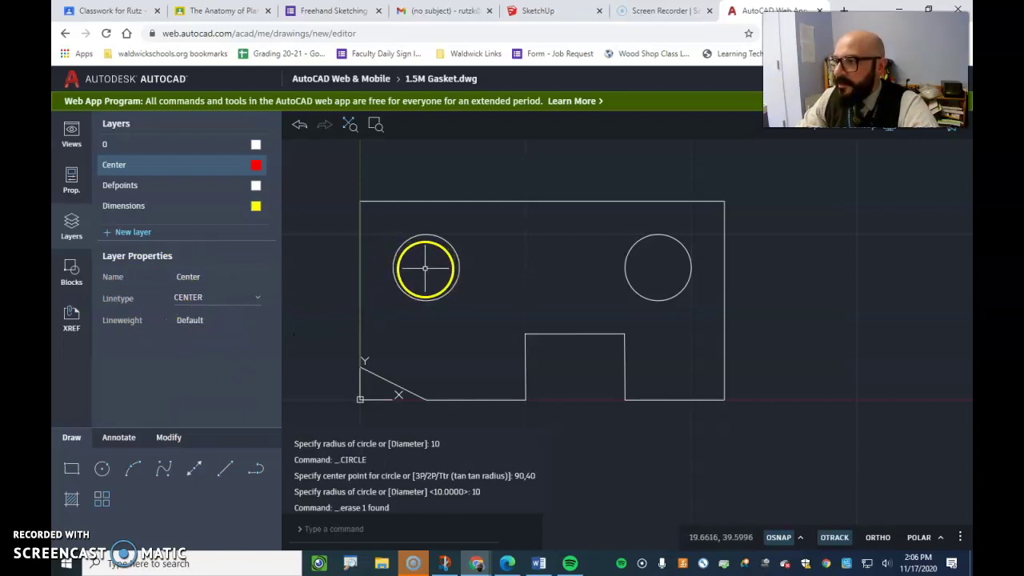
Draw a line from the left hole's left edge to its centre.
click(221, 469)
click(393, 266)
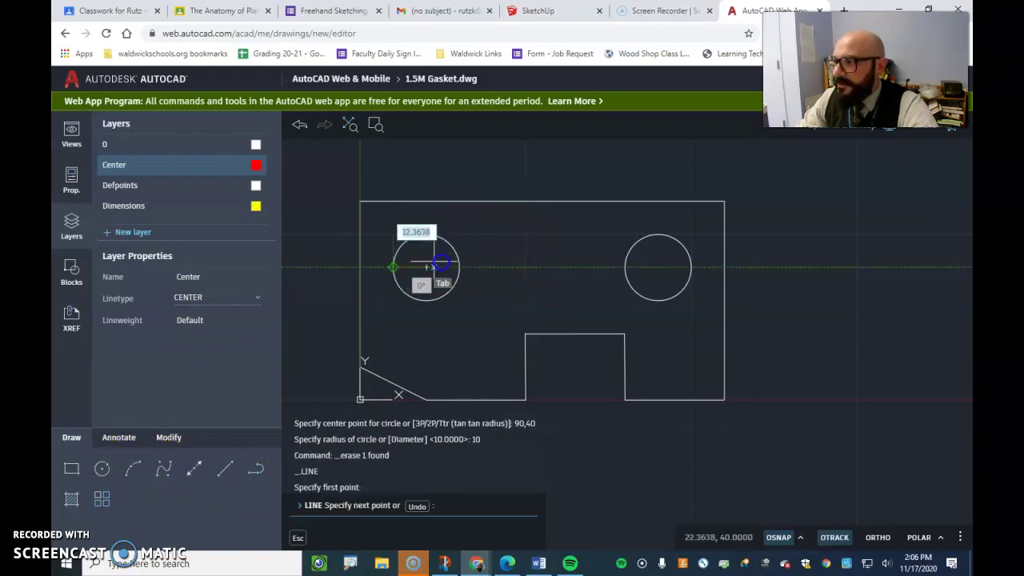
click(441, 271)
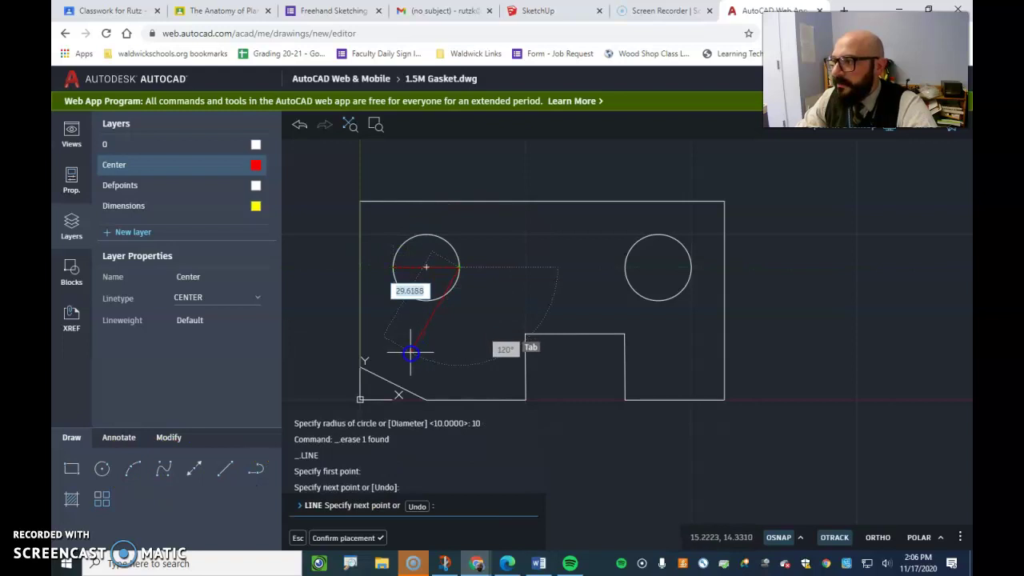
key(Escape)
key(Escape)
Bring up the general object properties panel.
scroll(428, 290, up, 5)
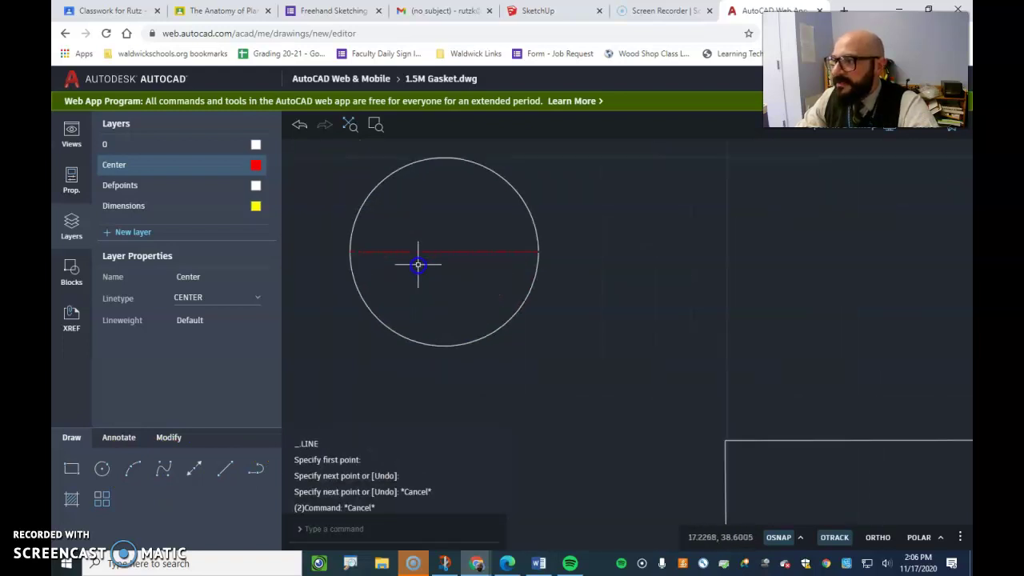
scroll(463, 323, down, 4)
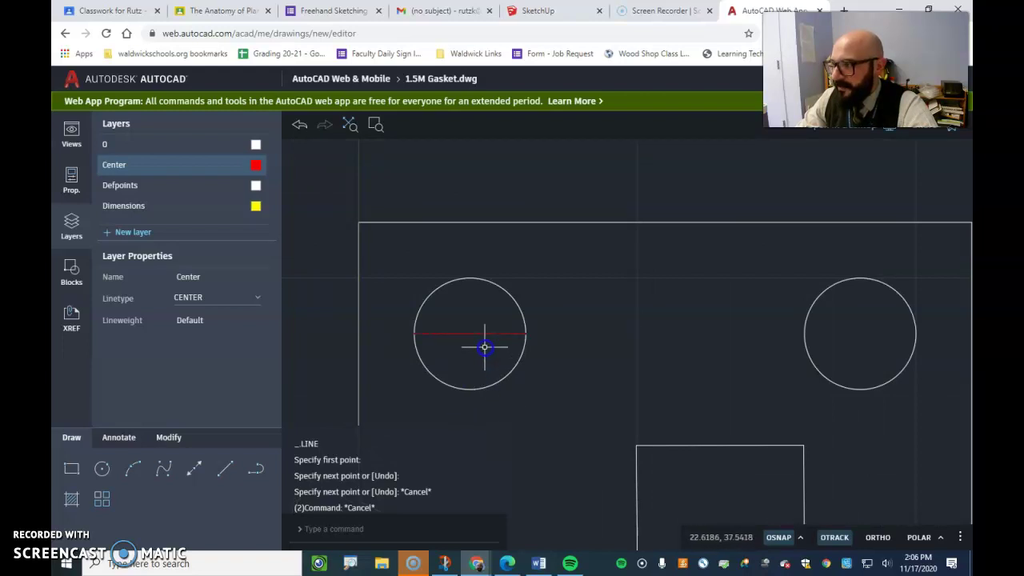
click(160, 170)
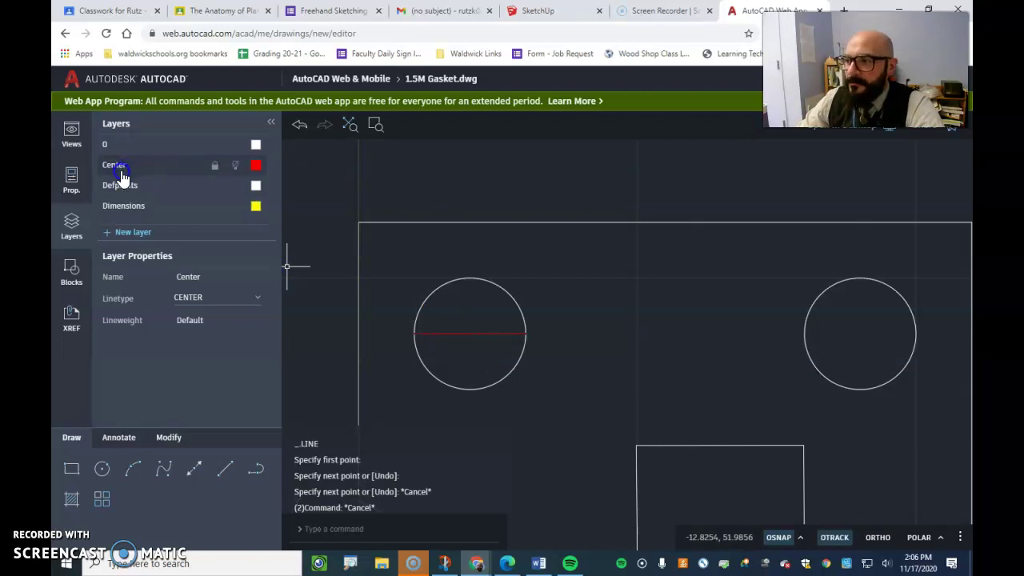
click(76, 189)
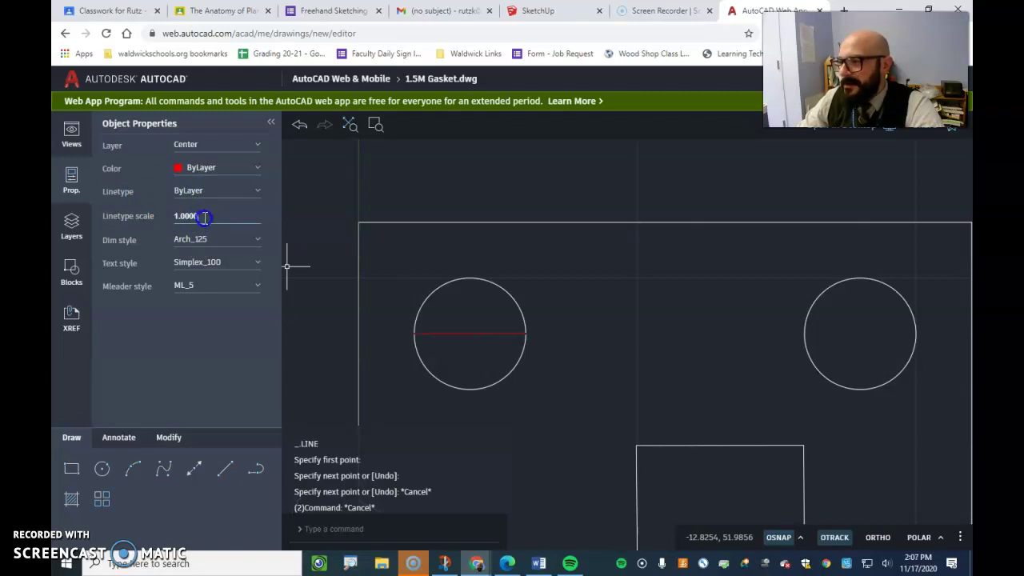
Change the linetype scale from 1.0000 to 10.0000 in Object Properties.
click(221, 256)
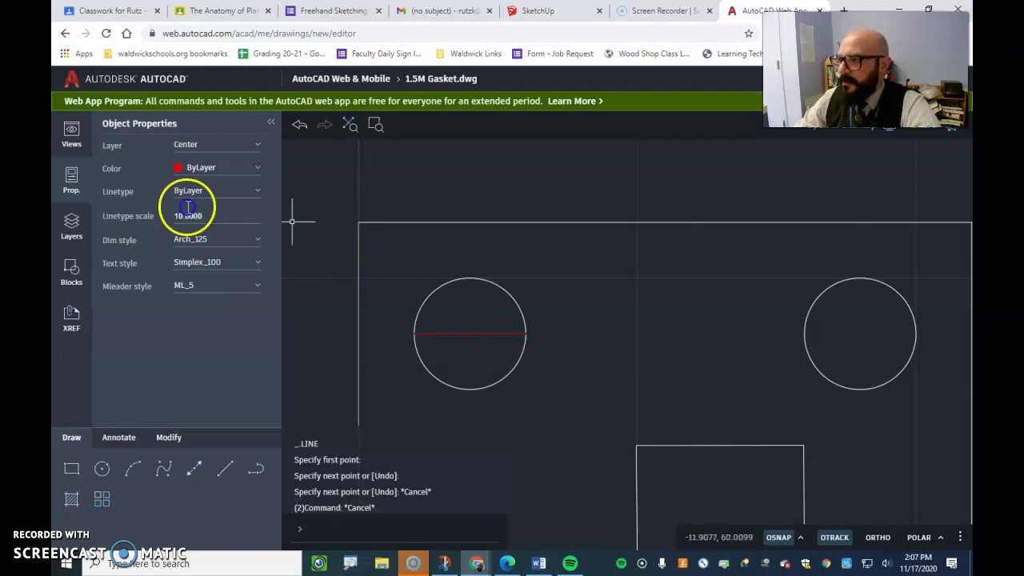
click(225, 471)
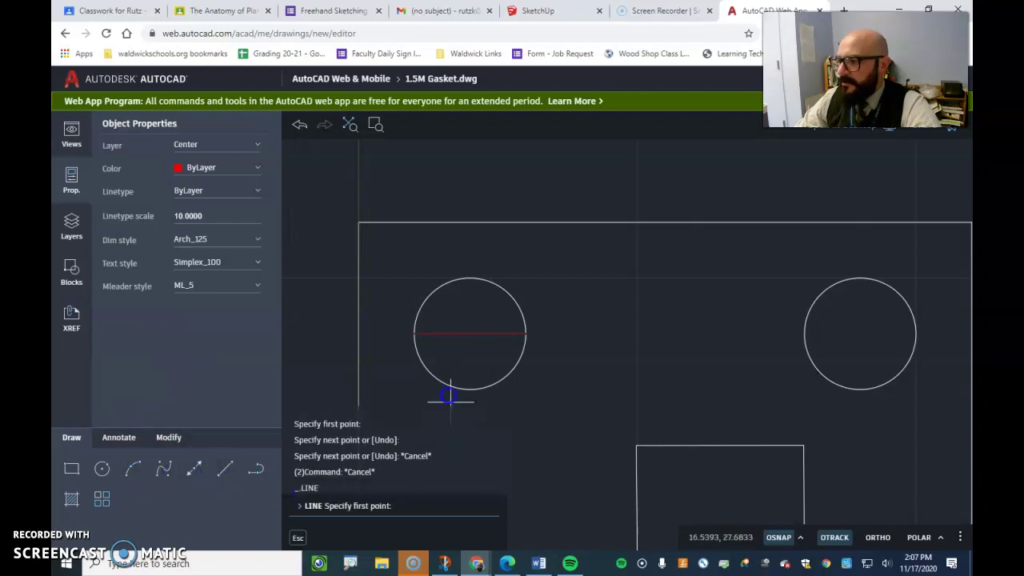
Draw the left hole's vertical centre line top to bottom and delete the short horizontal line.
click(470, 279)
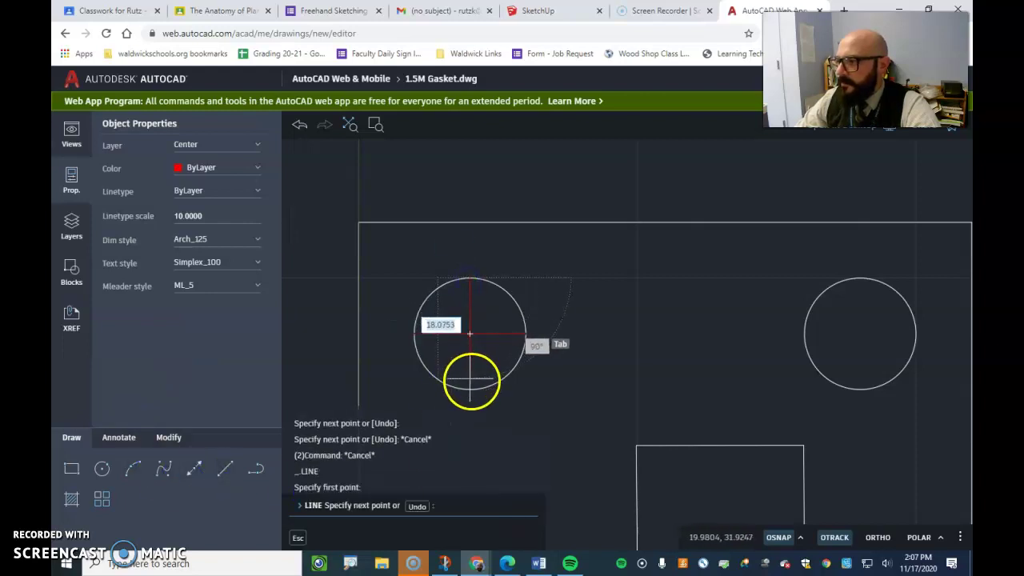
click(470, 390)
key(Escape)
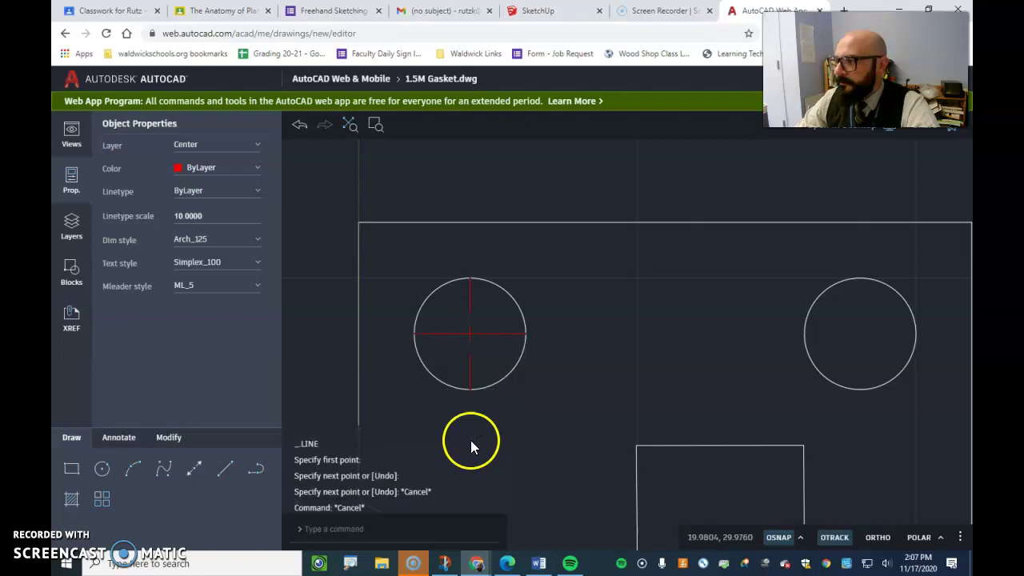
click(486, 334)
key(Delete)
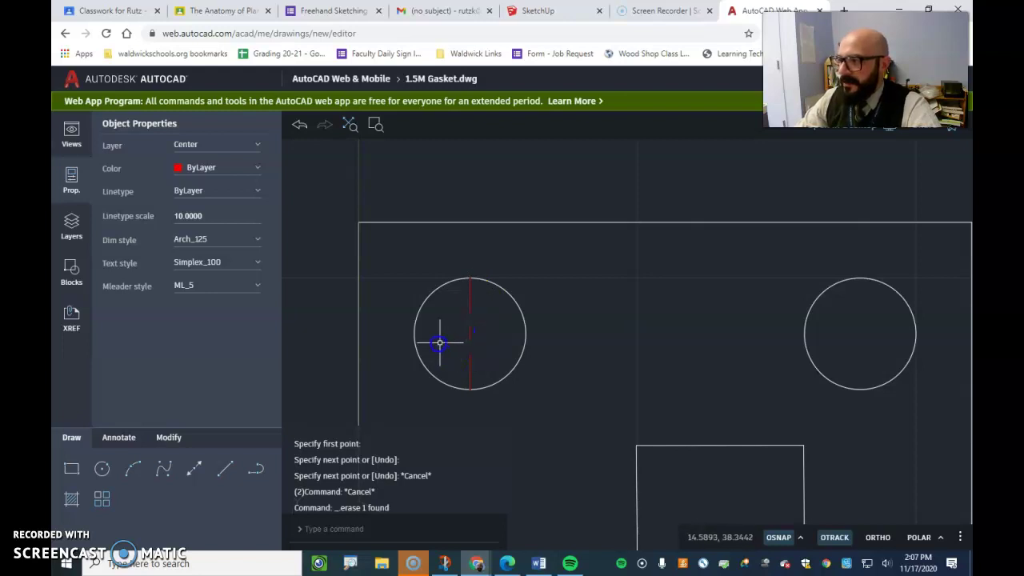
Redraw the left hole's horizontal centre line from edge to edge.
click(225, 468)
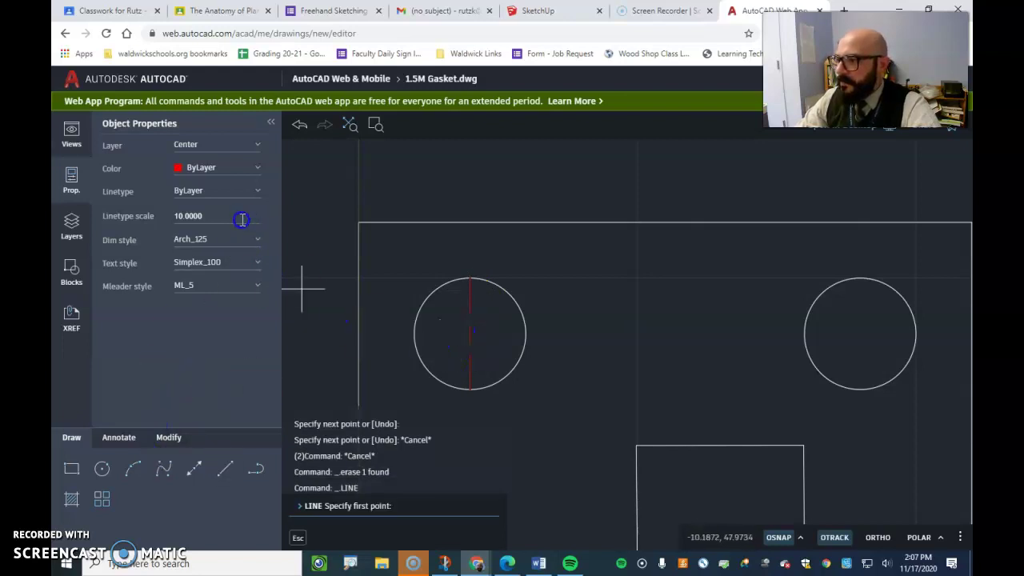
click(415, 333)
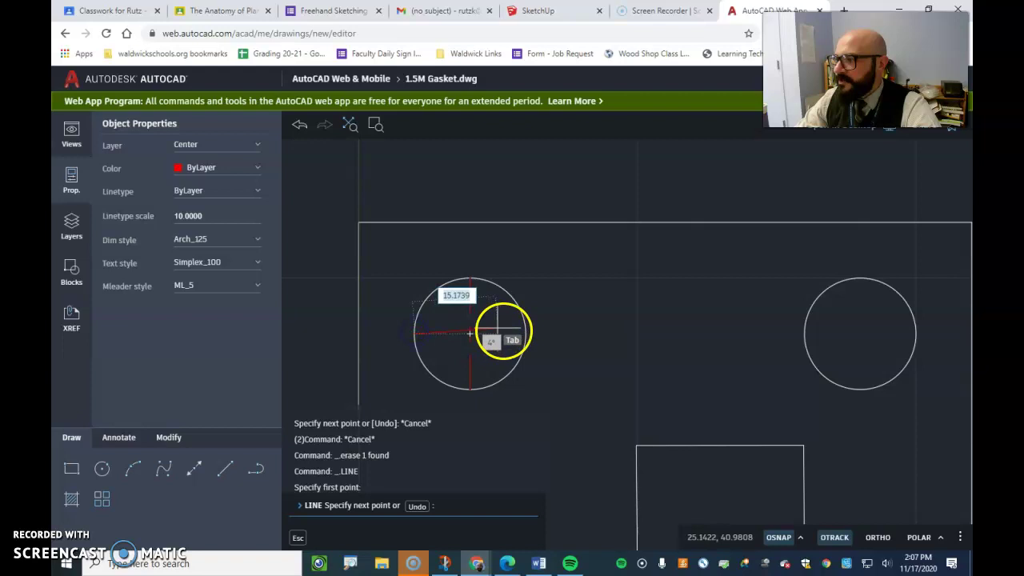
click(525, 334)
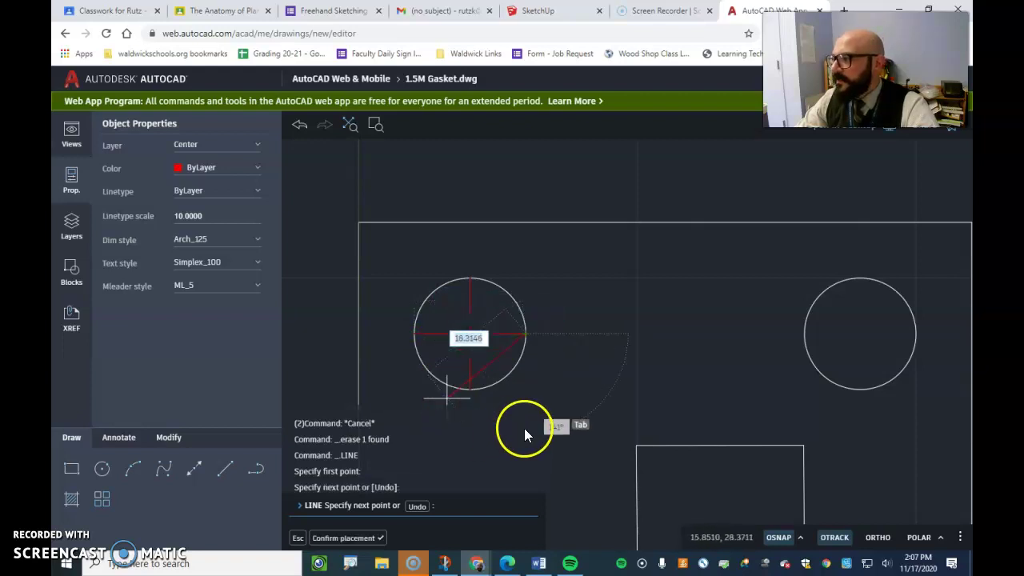
key(Escape)
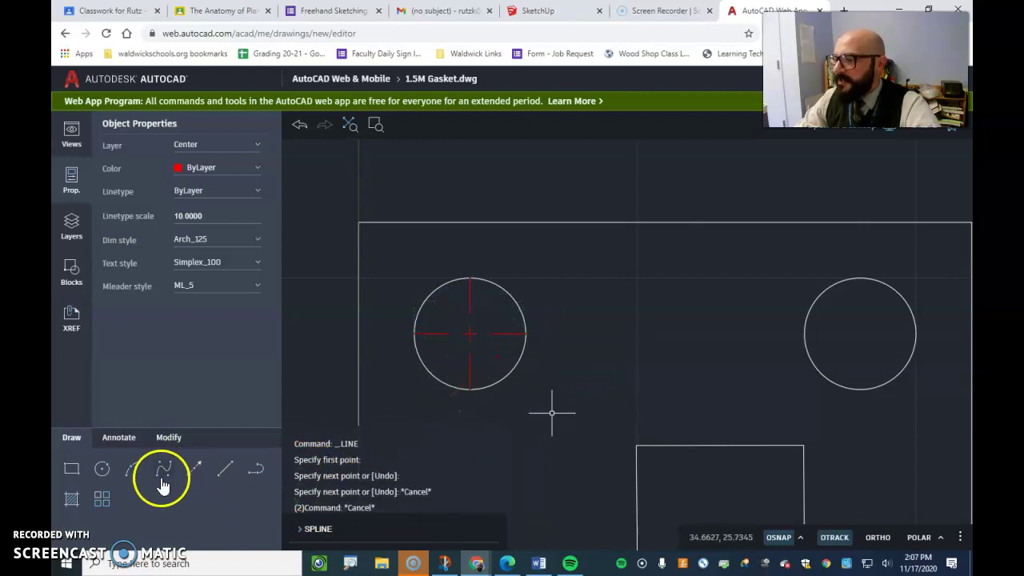
Add horizontal and vertical centre lines across the right hole.
click(225, 468)
click(805, 334)
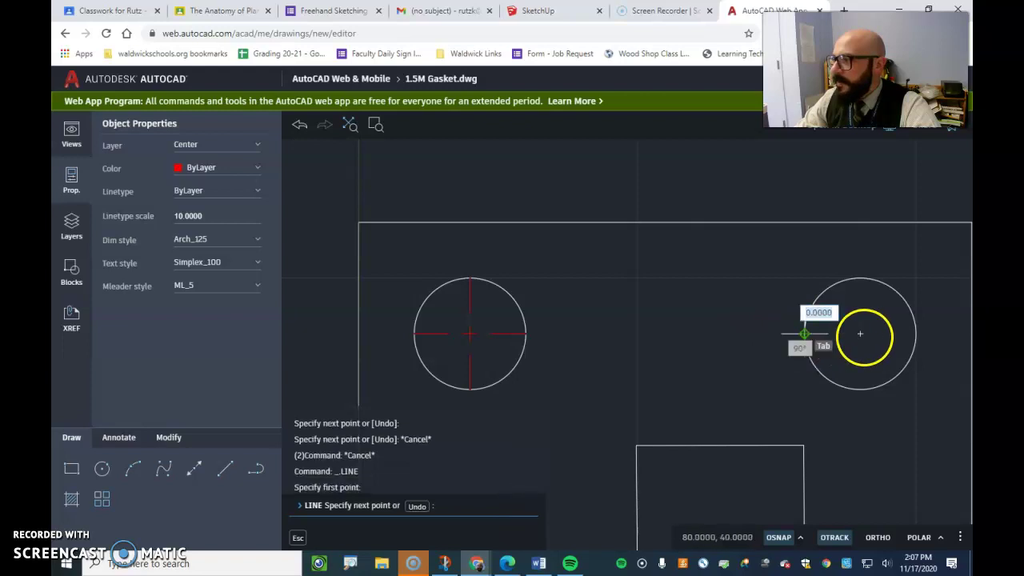
key(Escape)
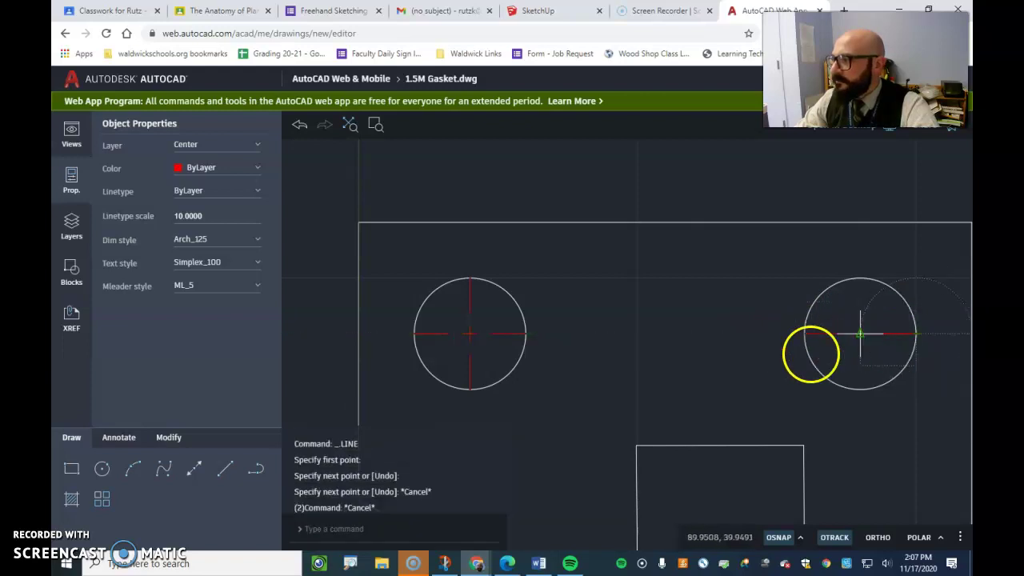
click(225, 468)
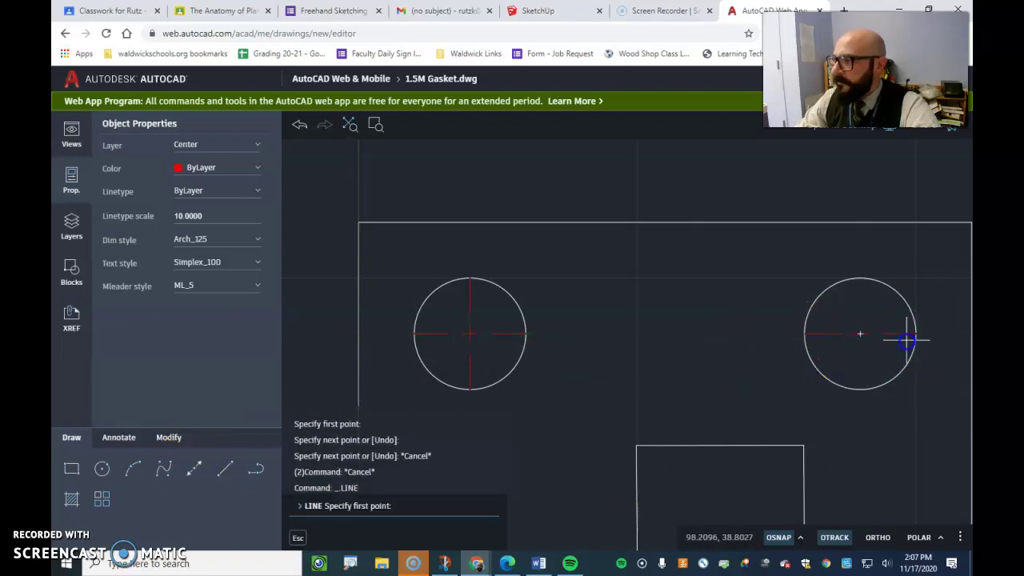
click(860, 390)
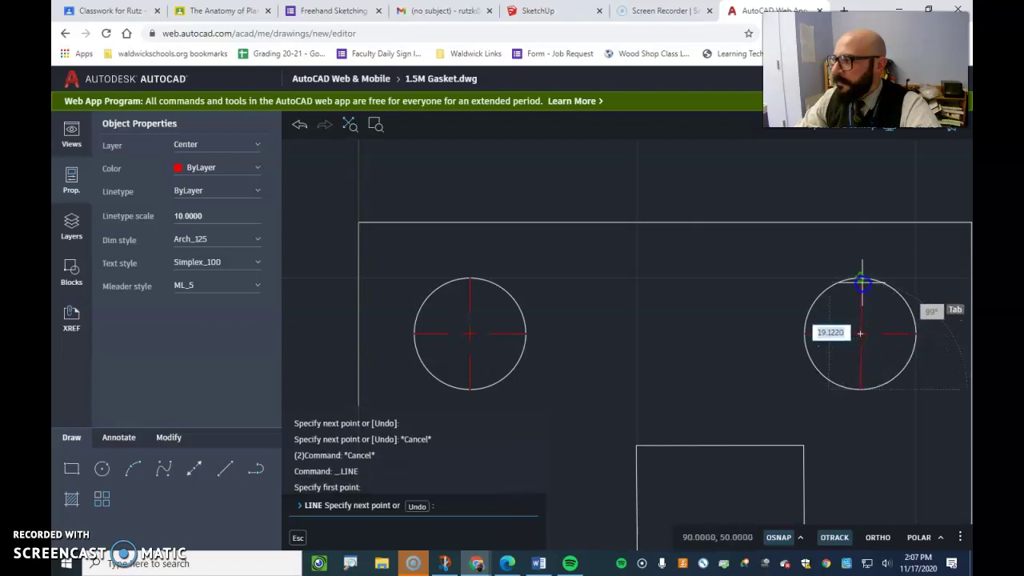
key(Escape)
scroll(539, 322, down, 3)
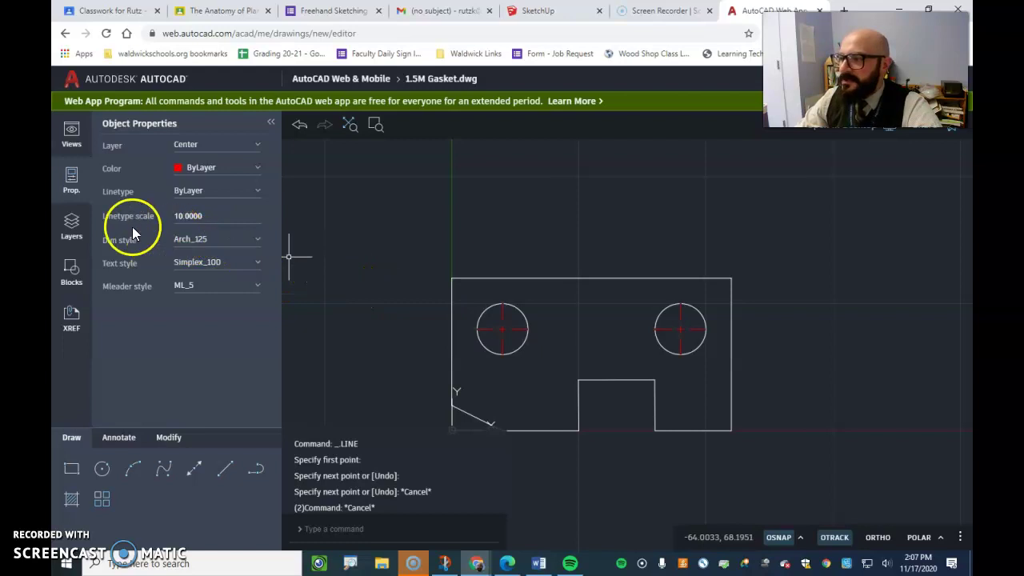
Set Dimensions as the current layer and start the Dimension tool from Annotate.
click(73, 224)
click(149, 209)
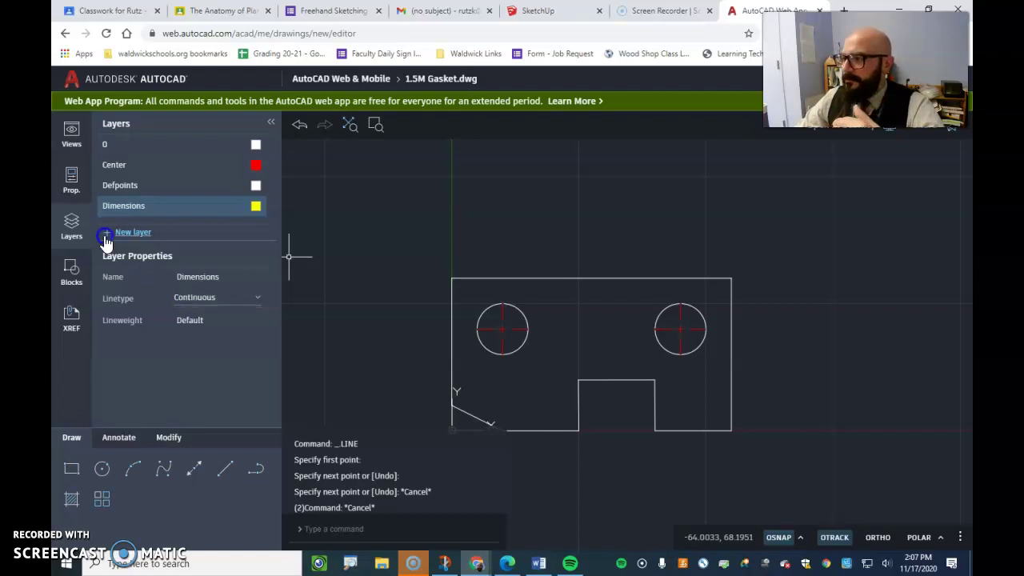
click(72, 190)
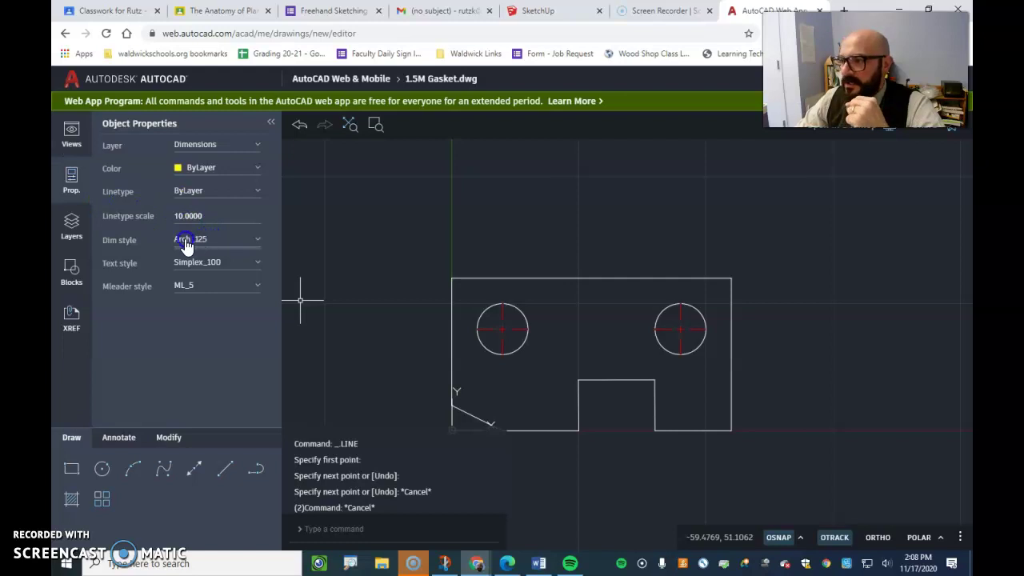
click(482, 252)
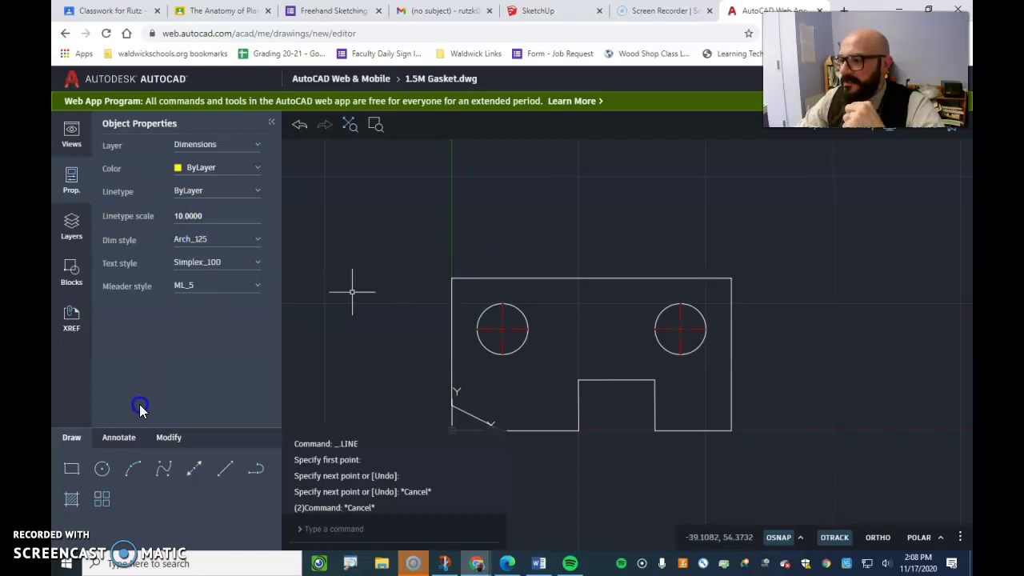
click(120, 444)
click(132, 469)
Pick the gasket's top-left and top-right corners, then cancel the dimension before placing it.
click(452, 279)
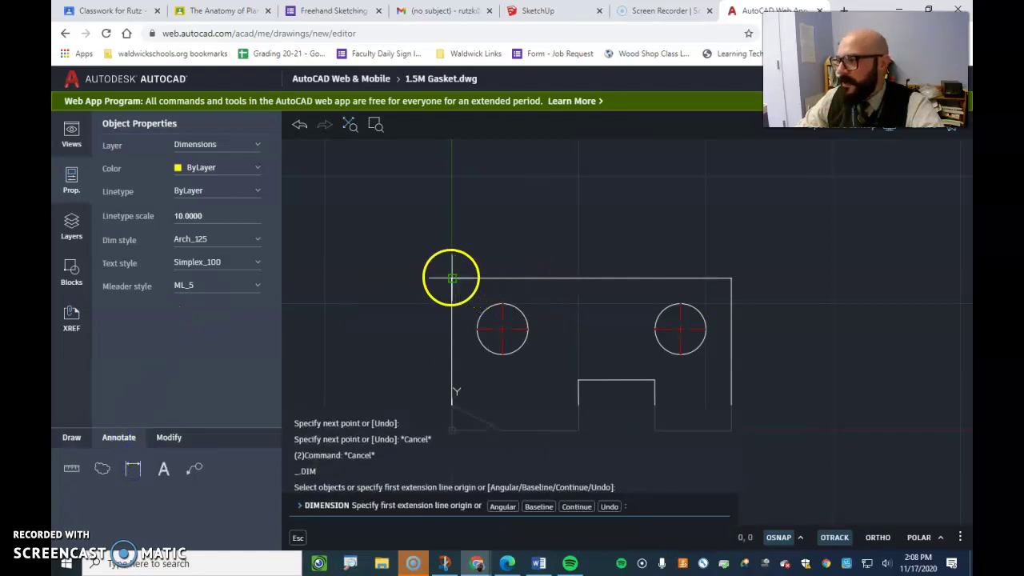
click(452, 278)
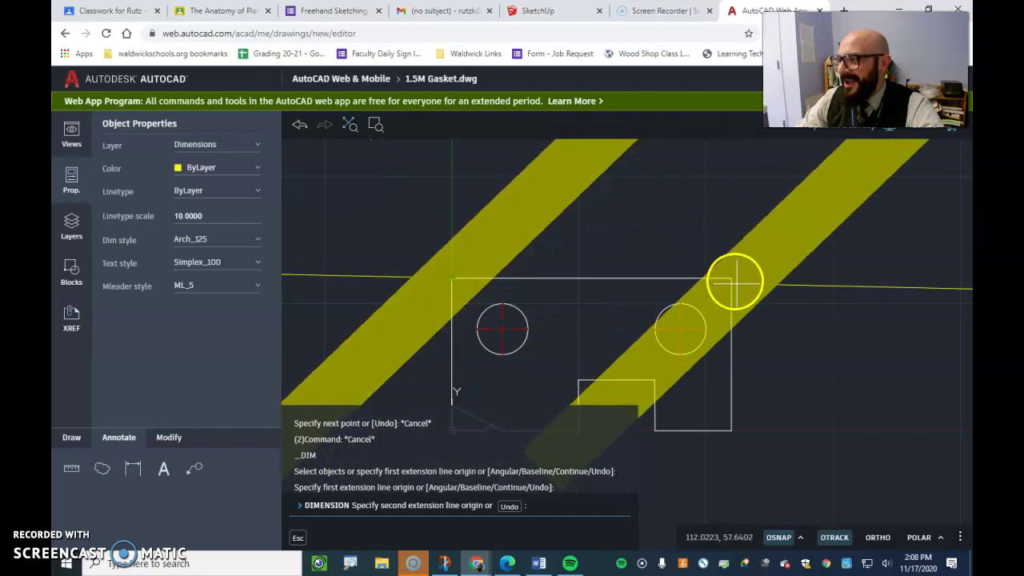
click(730, 280)
scroll(635, 285, down, 4)
scroll(635, 285, up, 2)
scroll(640, 272, down, 4)
scroll(626, 253, up, 2)
scroll(626, 253, up, 1)
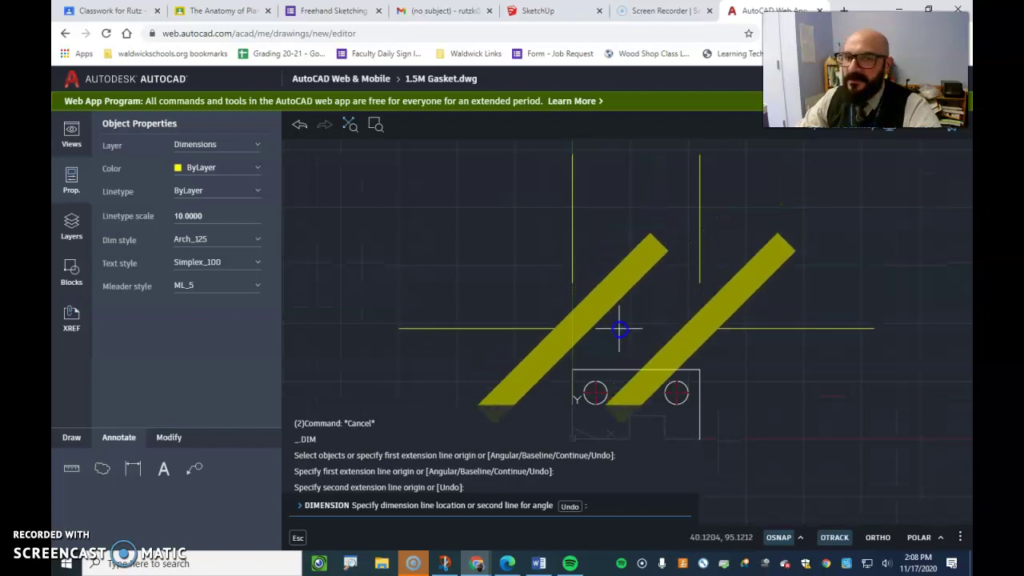
key(Escape)
scroll(644, 380, up, 2)
scroll(644, 379, up, 1)
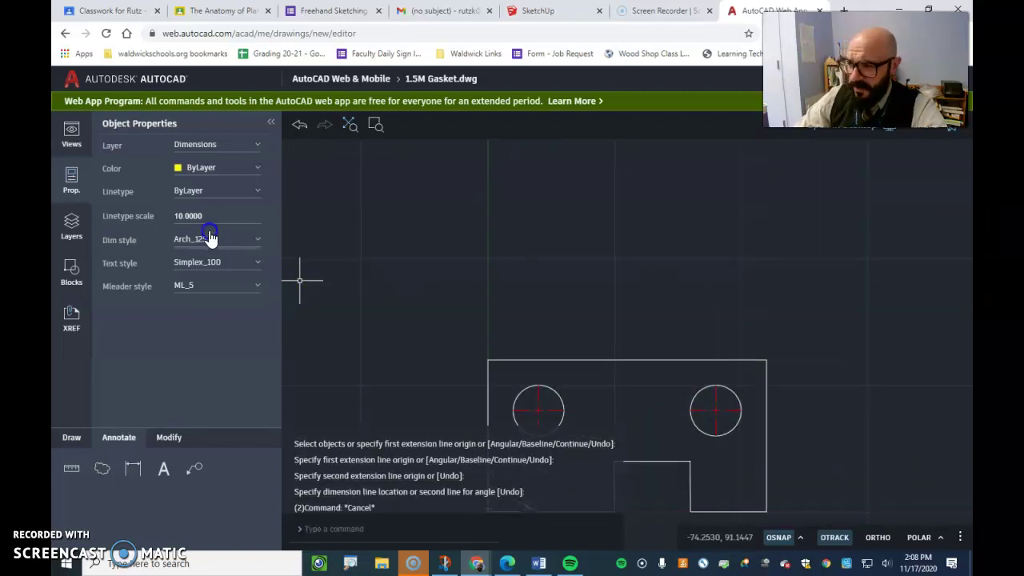
Switch the dimension style to Standard, trial a top-edge dimension, then cancel it.
click(181, 239)
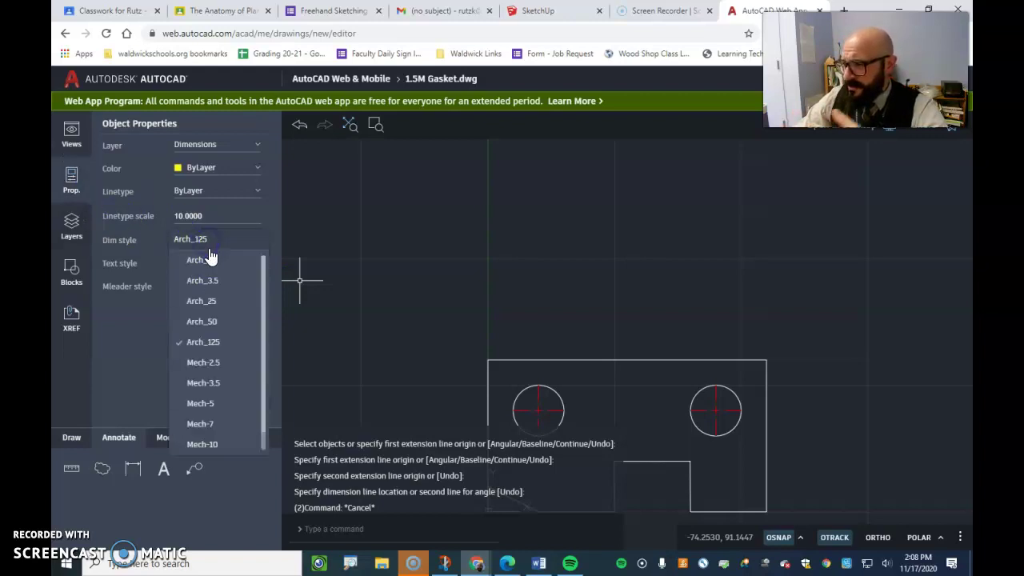
scroll(230, 336, down, 1)
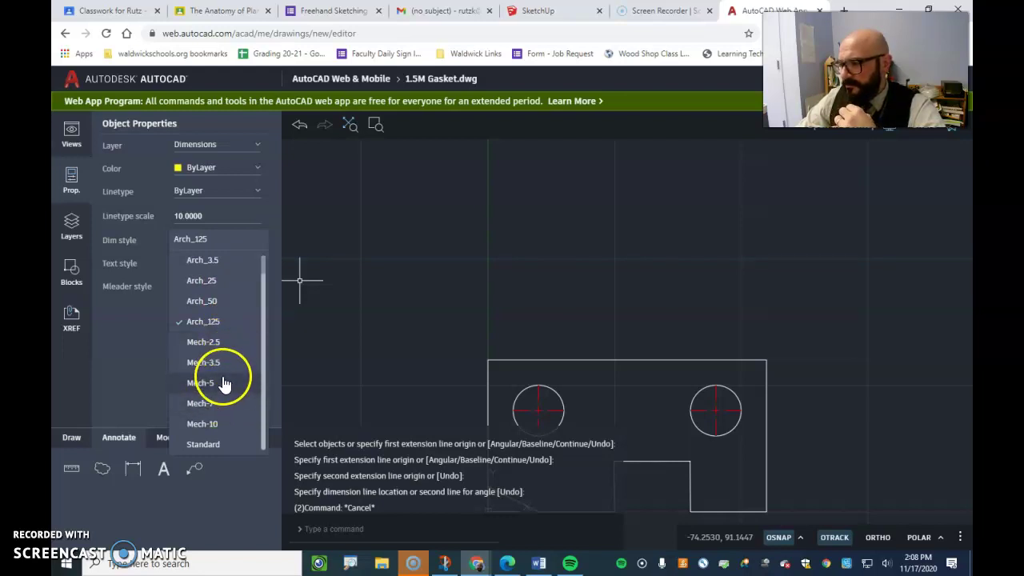
click(206, 443)
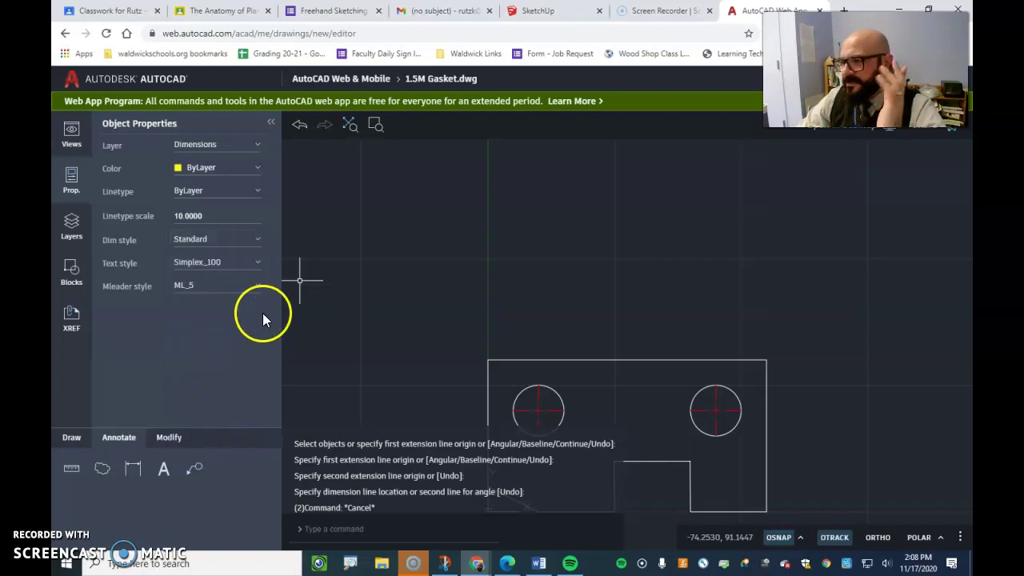
click(133, 469)
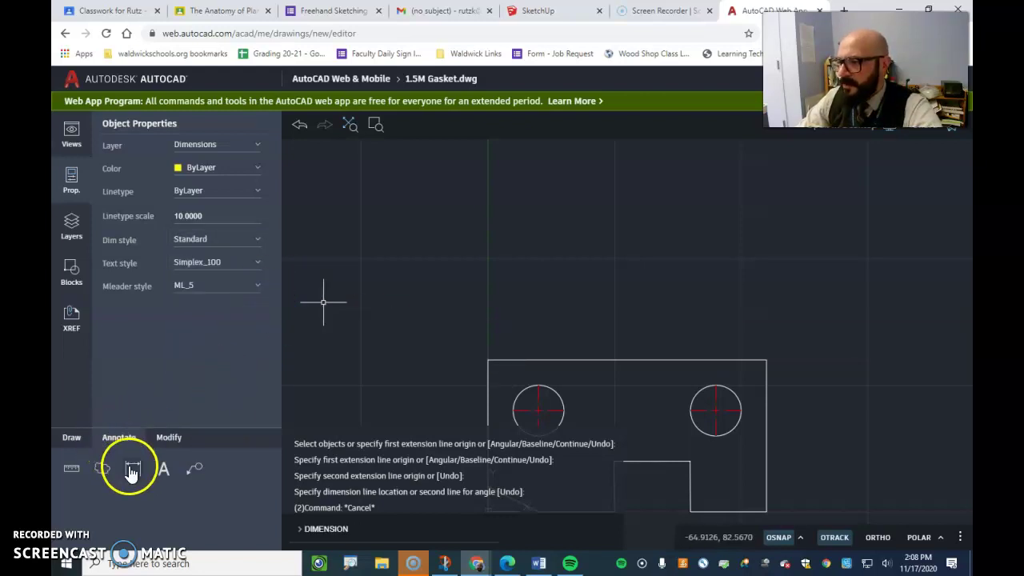
click(488, 362)
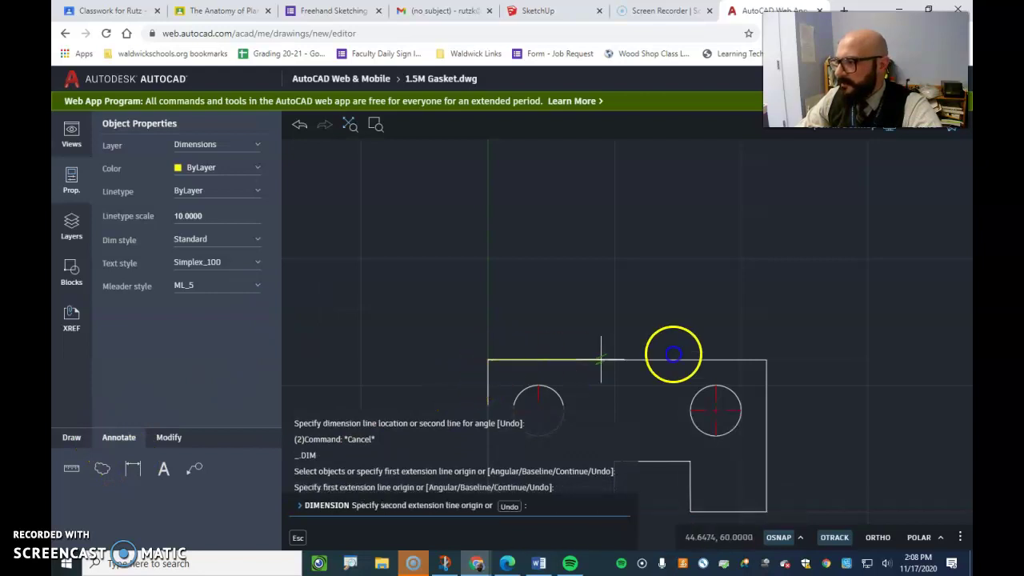
click(765, 362)
click(674, 336)
scroll(647, 340, up, 2)
scroll(647, 340, up, 2)
scroll(648, 340, down, 4)
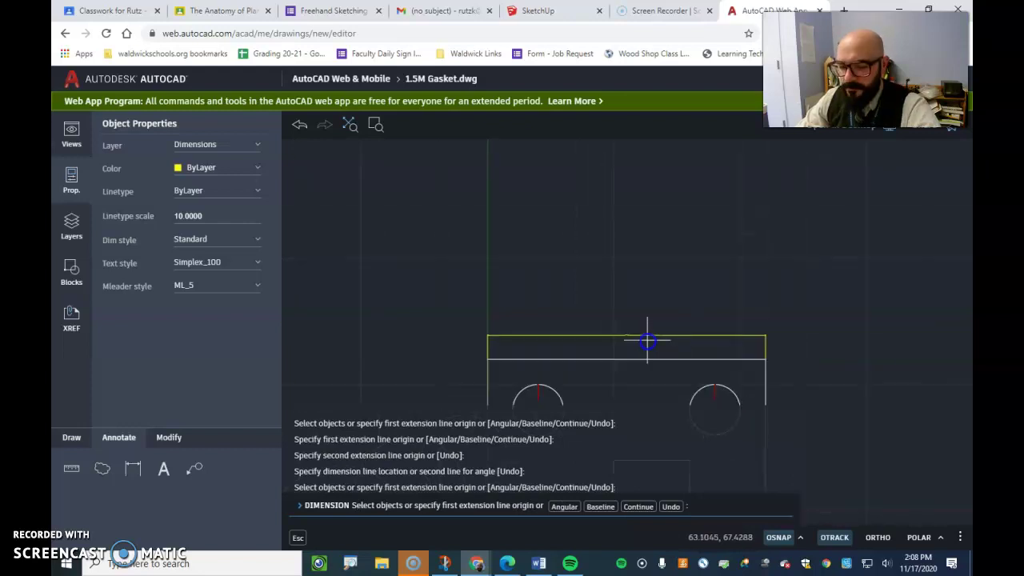
key(Escape)
Change the dimension style to Mech-10, then settle on Mech-5.
click(194, 287)
click(198, 282)
click(204, 248)
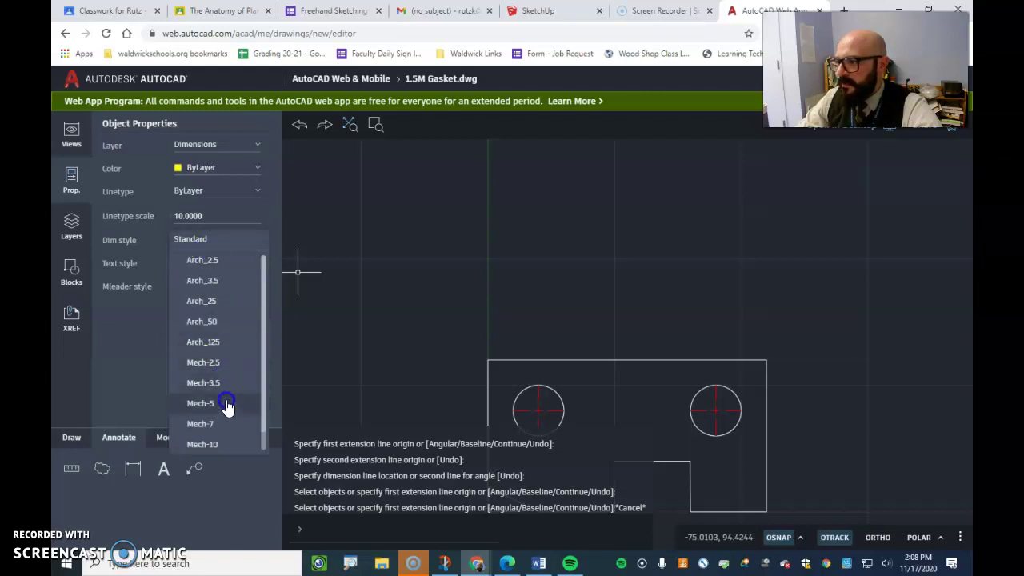
click(224, 443)
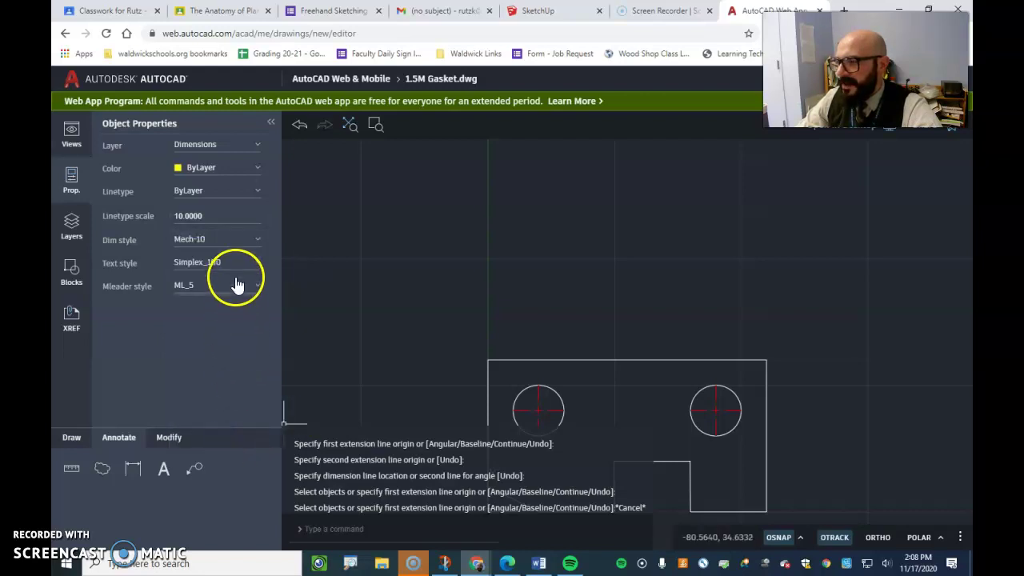
click(131, 467)
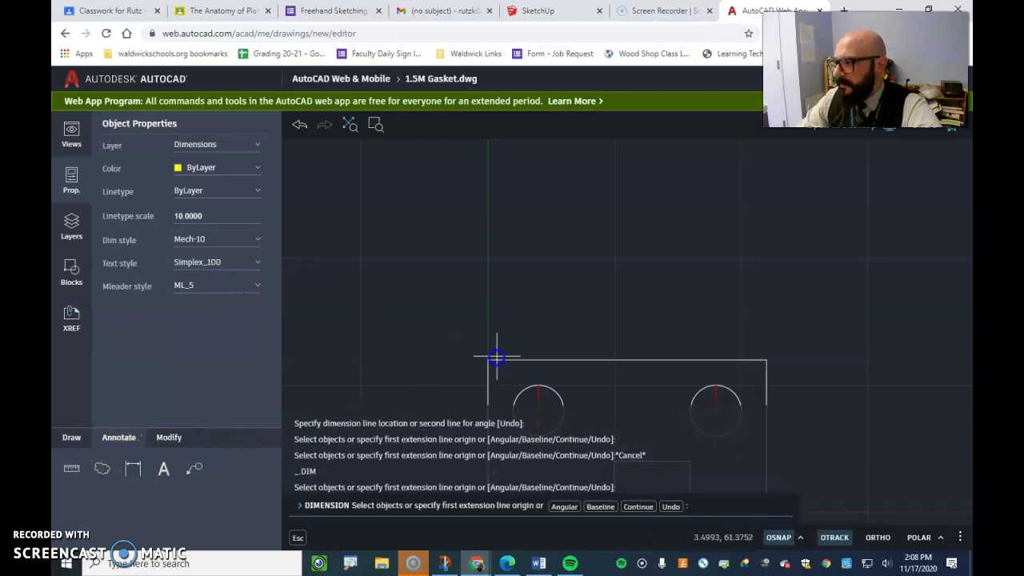
click(208, 249)
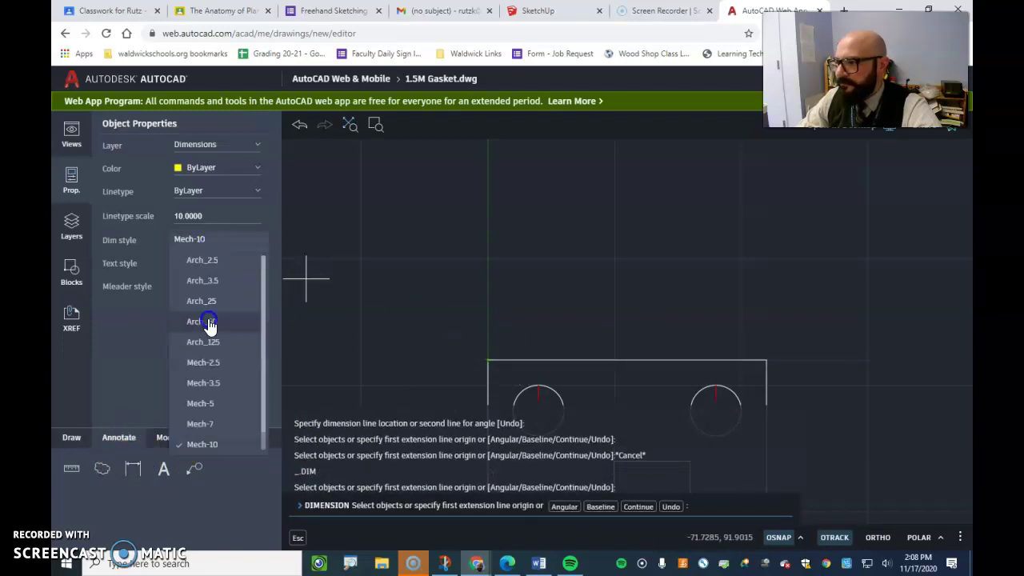
click(224, 408)
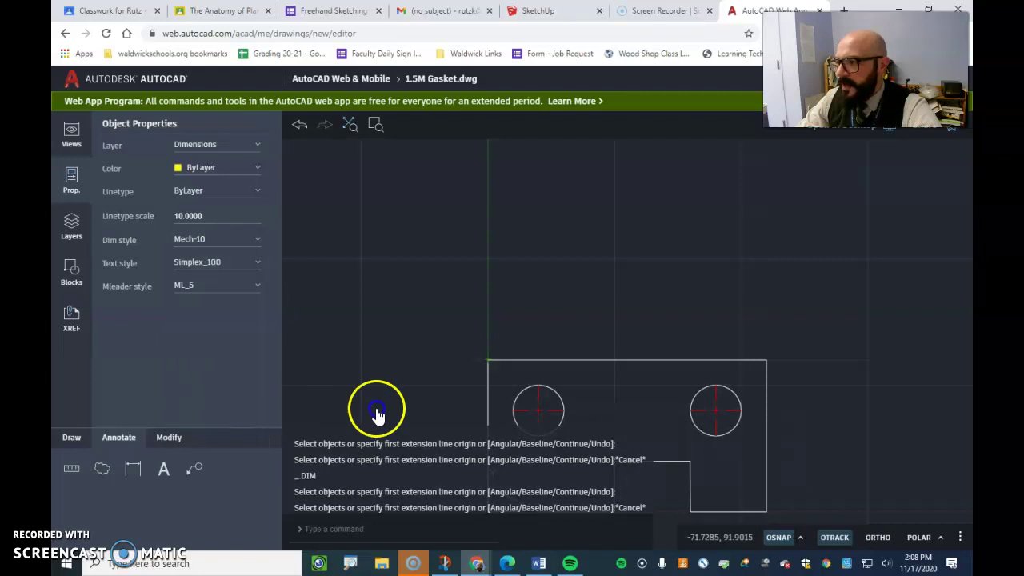
click(148, 468)
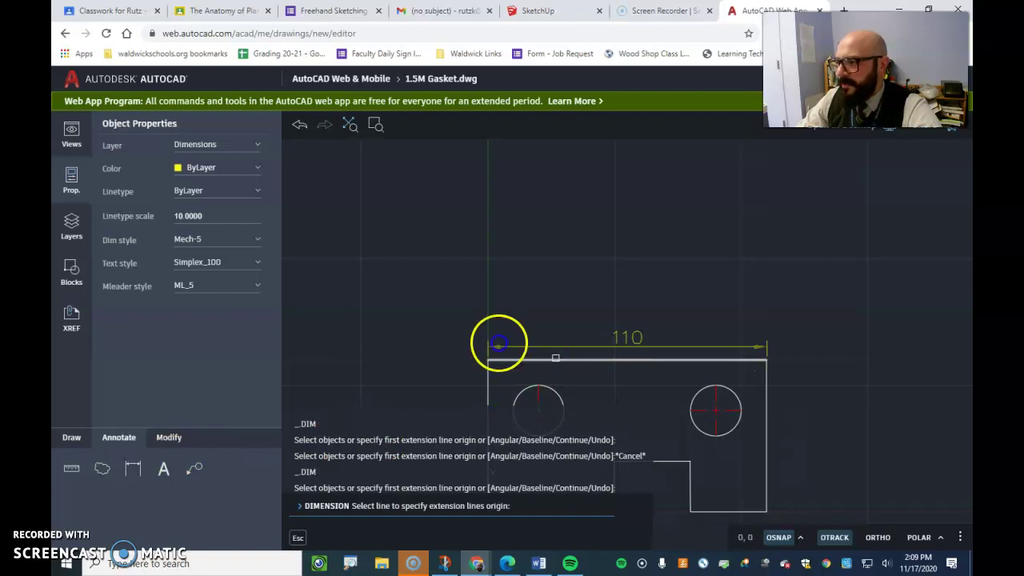
Set the dimension style to Mech-3.5 and place the 110 dimension across the top corners.
click(234, 287)
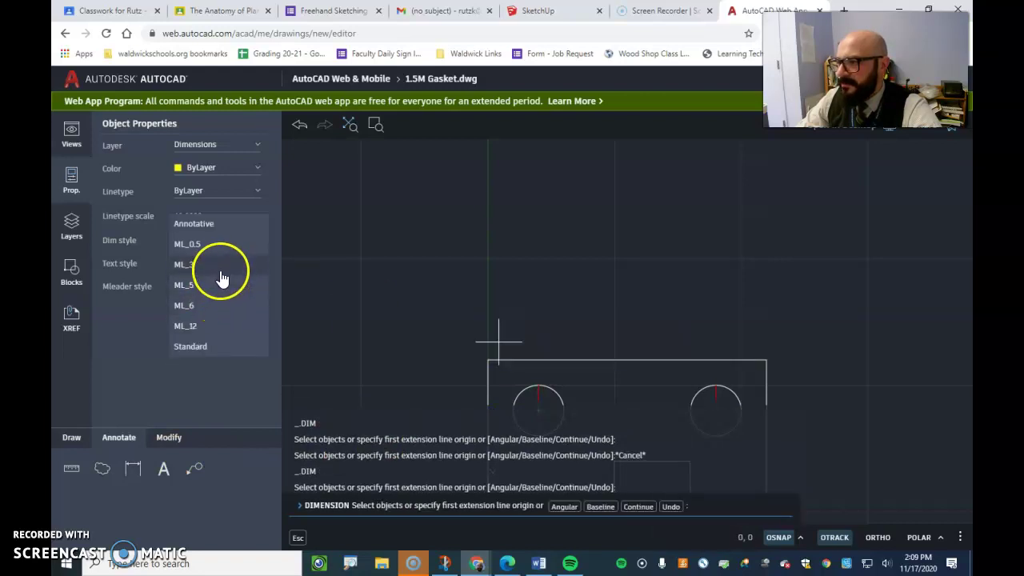
click(134, 363)
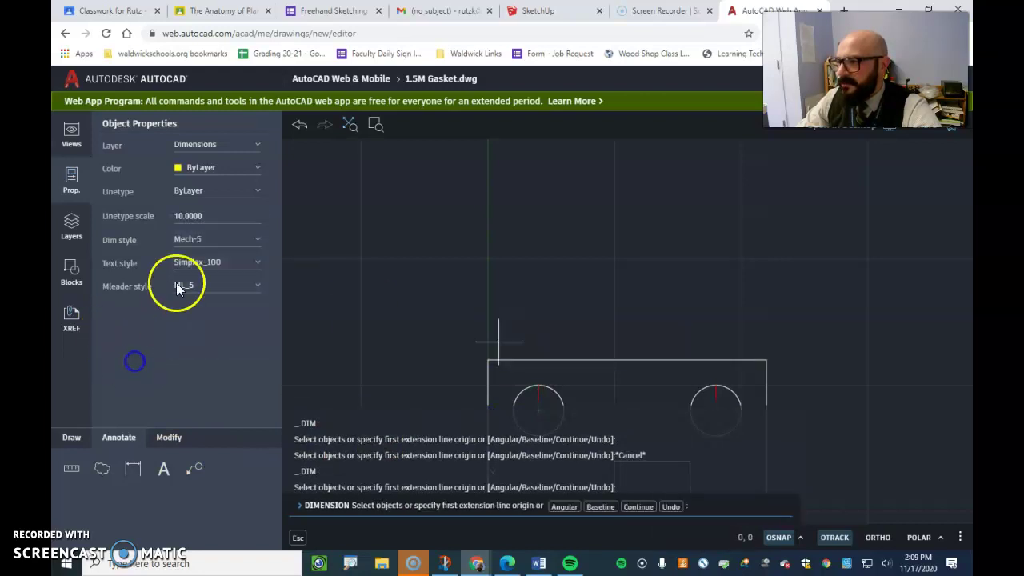
click(220, 240)
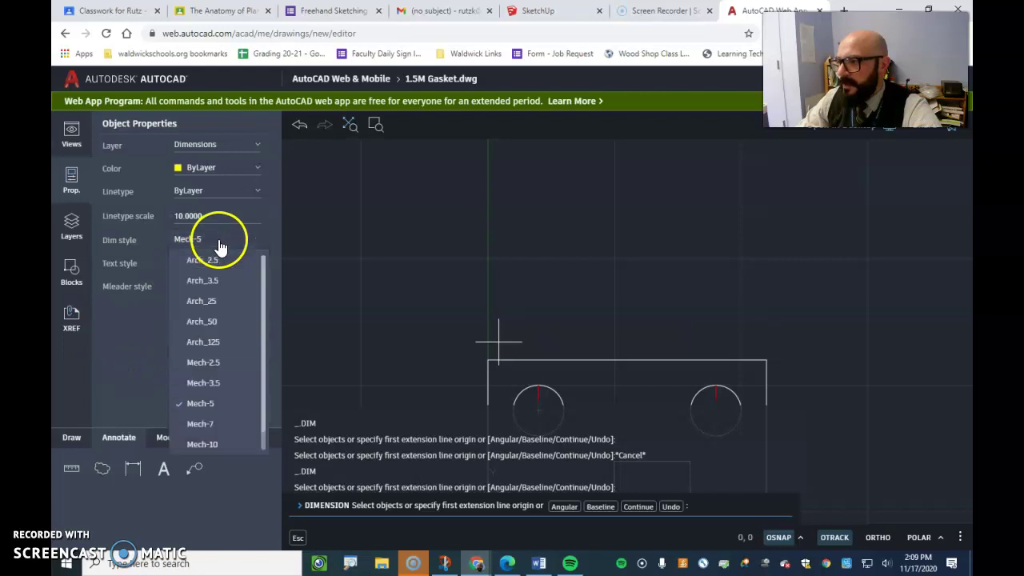
click(212, 385)
click(133, 468)
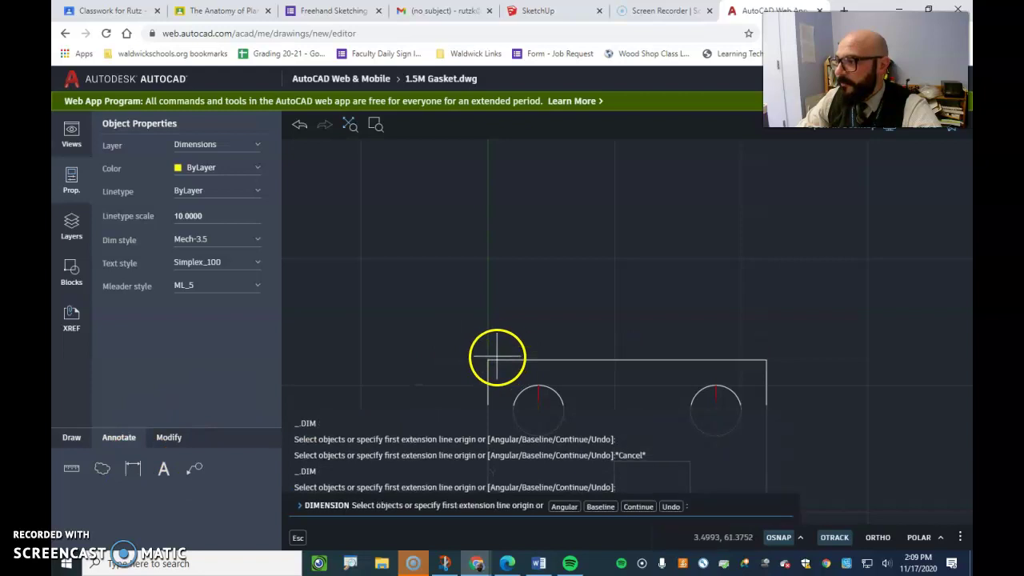
click(489, 359)
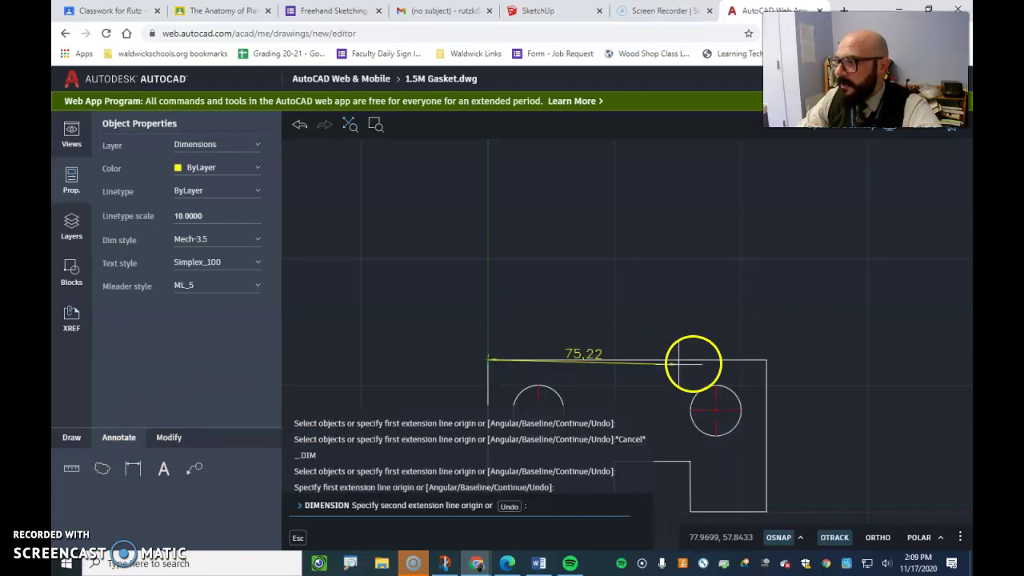
click(766, 361)
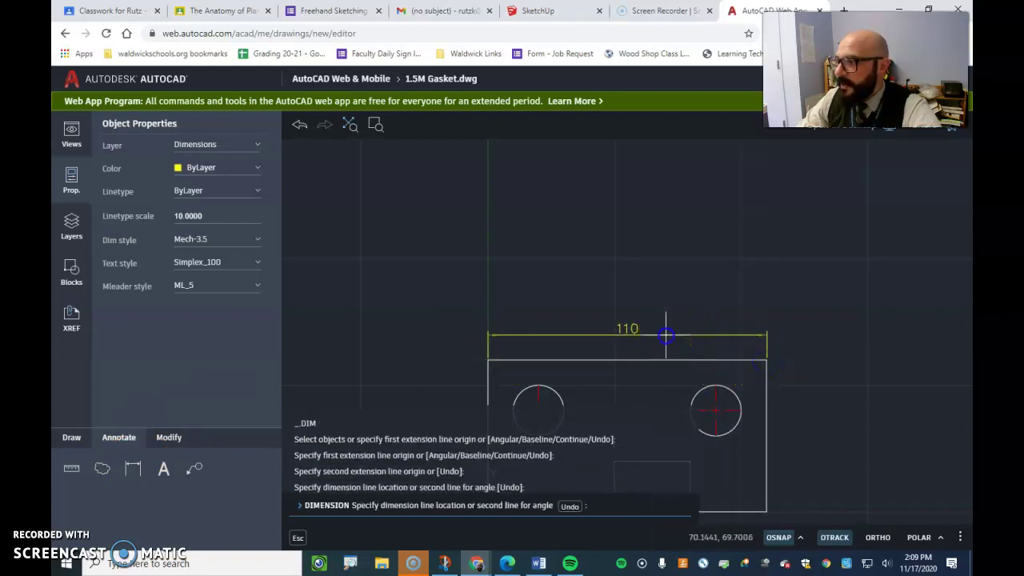
click(665, 332)
Clear stray command input and rerun DIM, cancelling an accidental pick on the right hole.
mouse_move(437, 249)
middle_down()
mouse_move(469, 272)
mouse_move(384, 171)
middle_up()
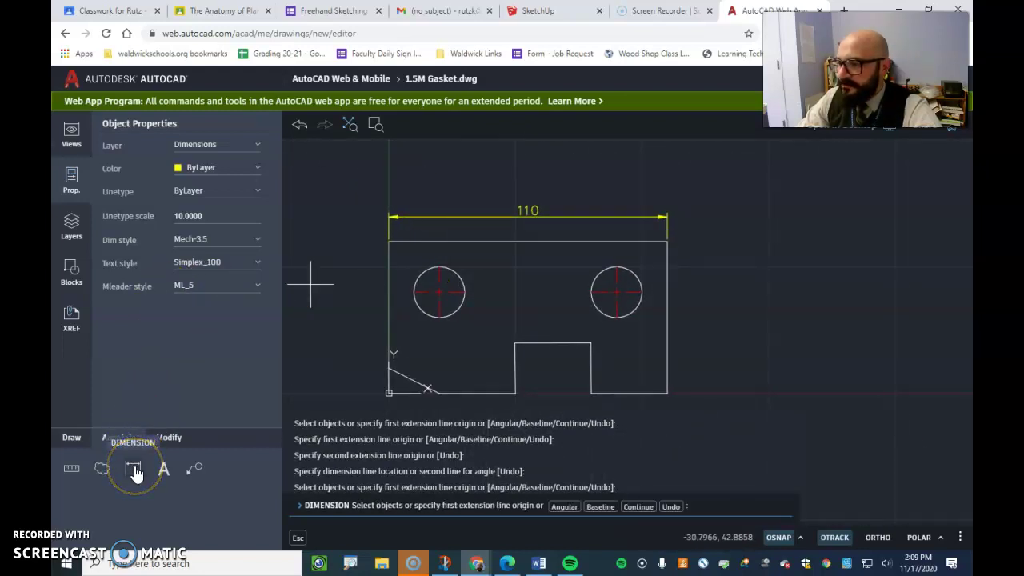
click(200, 480)
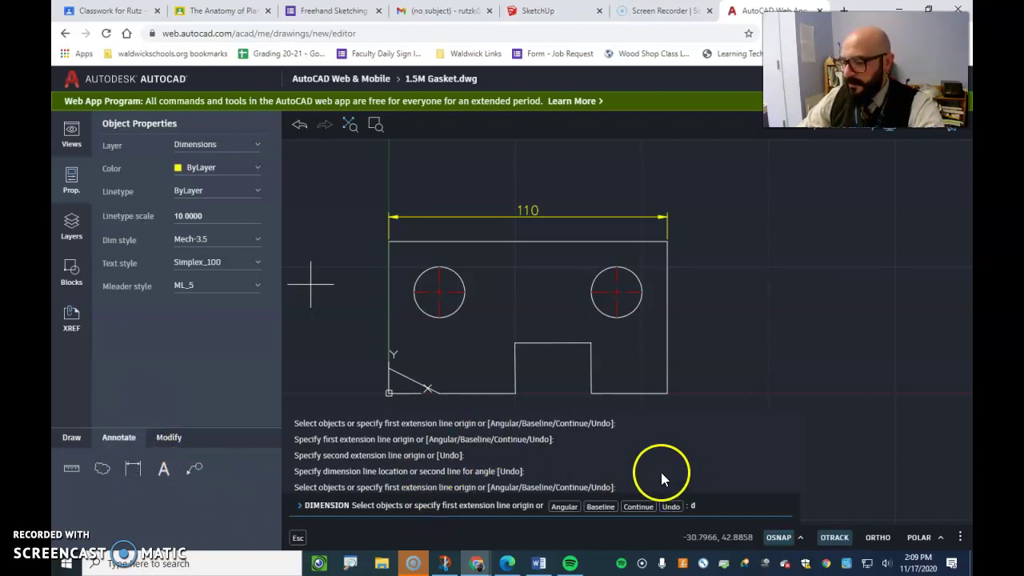
key(BackSpace)
key(Escape)
click(164, 468)
key(Escape)
text(d)
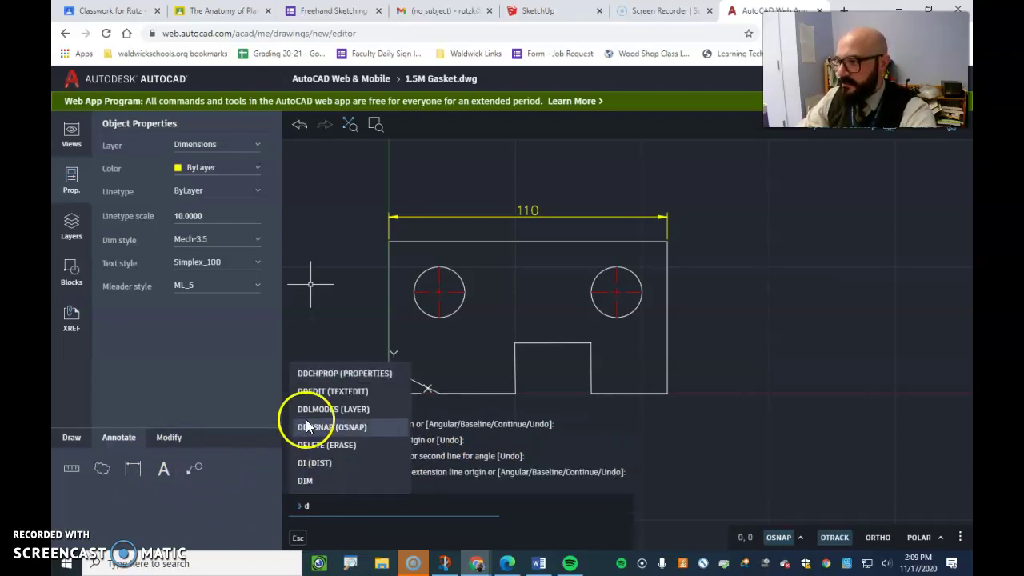
text(i)
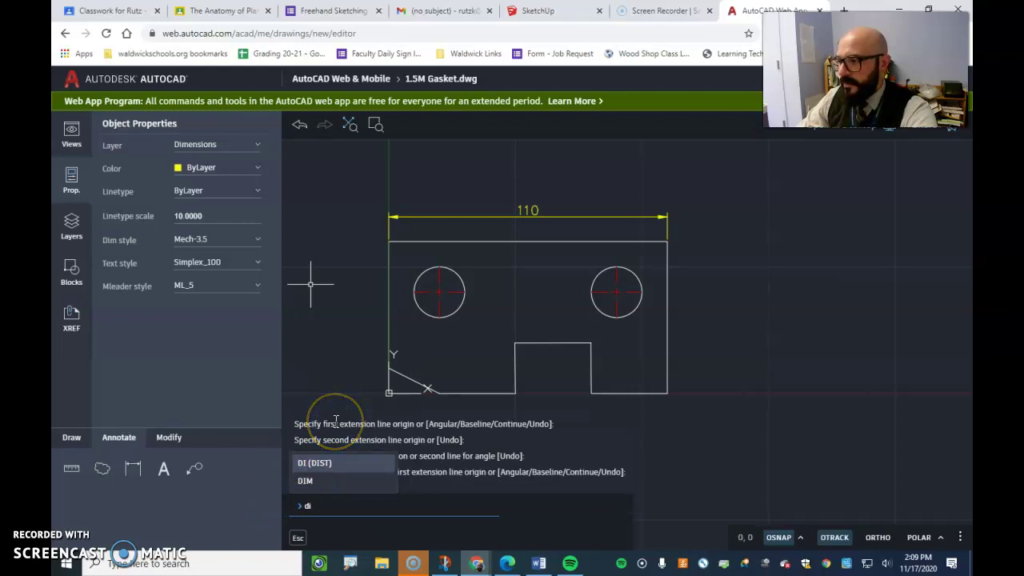
text(m)
key(Return)
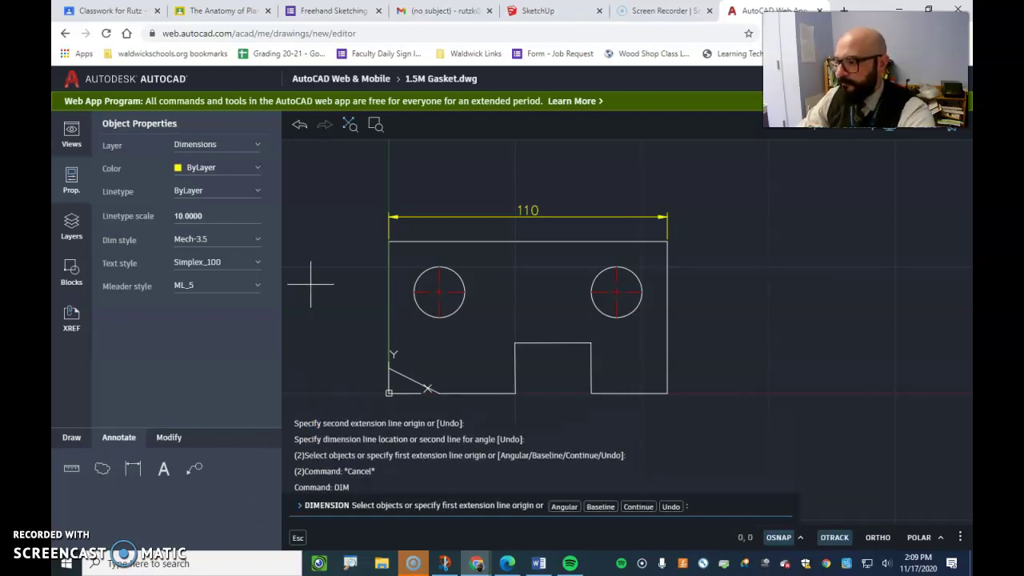
key(Return)
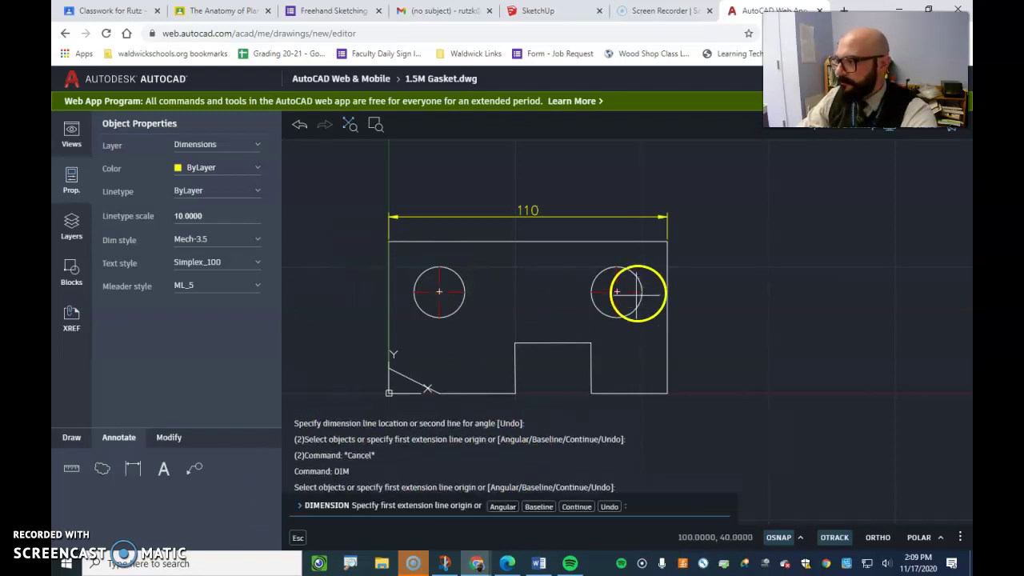
click(638, 279)
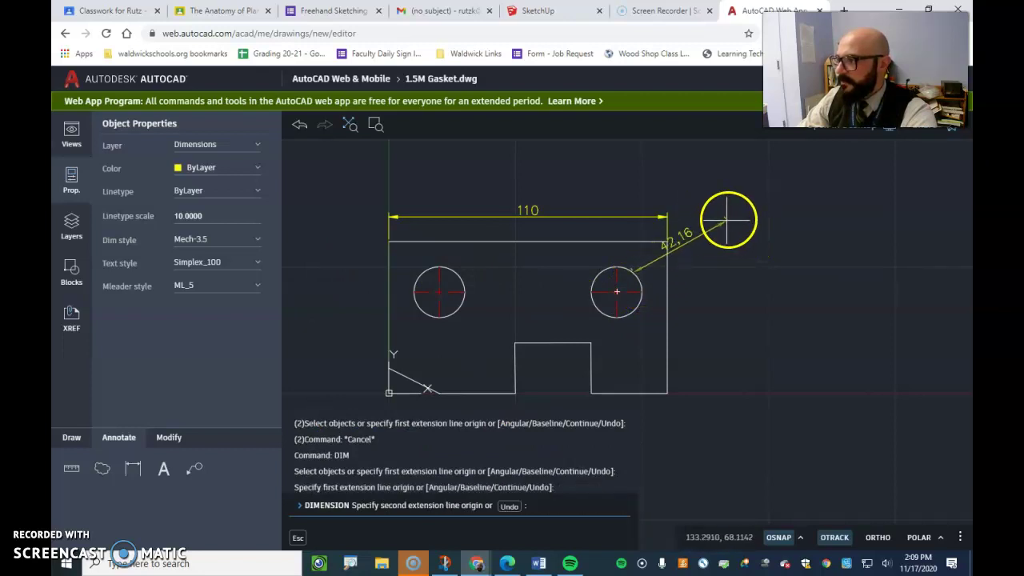
key(Escape)
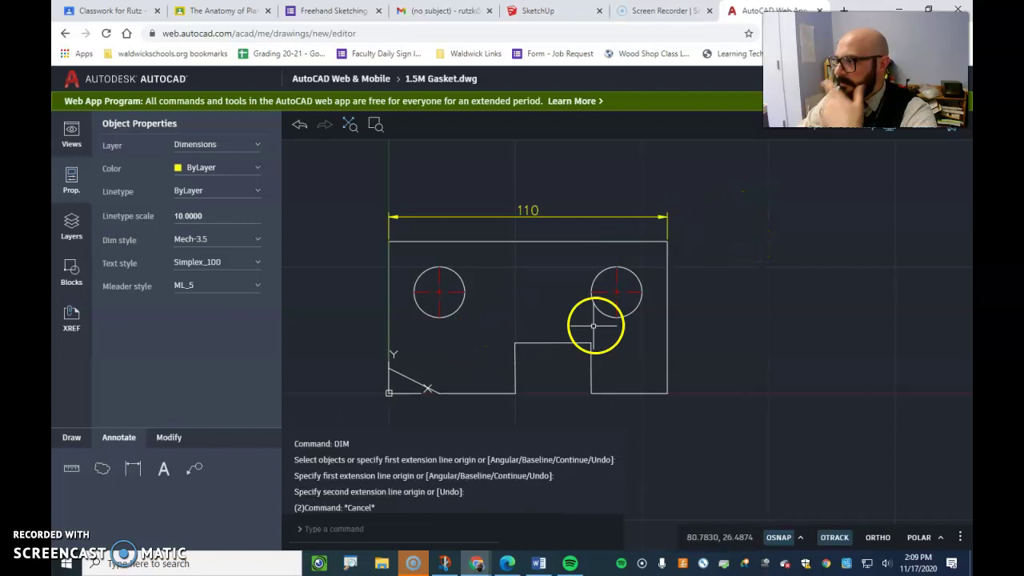
Add the 60 height dimension along the gasket's right side.
click(134, 470)
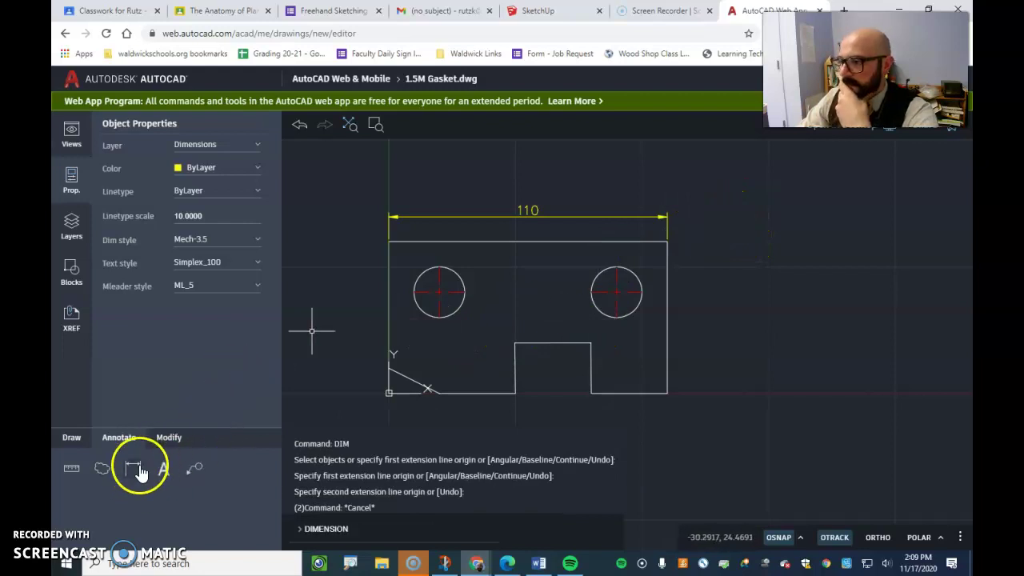
click(669, 392)
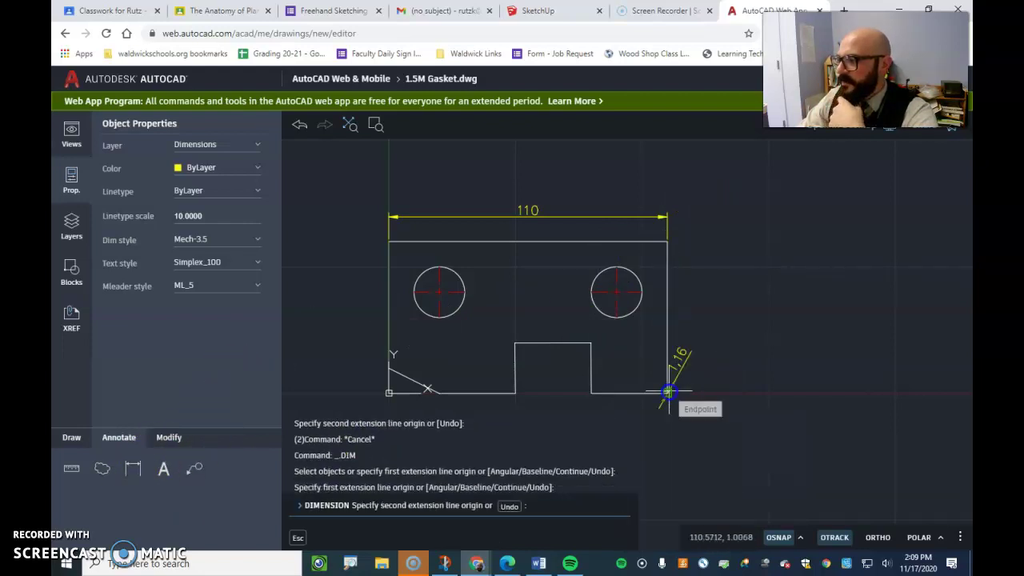
click(668, 241)
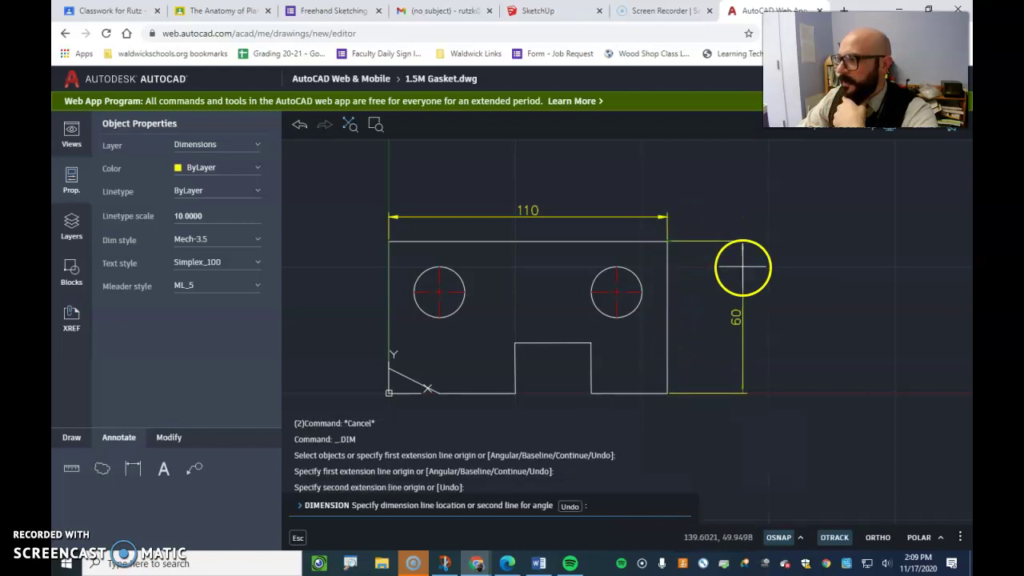
click(742, 265)
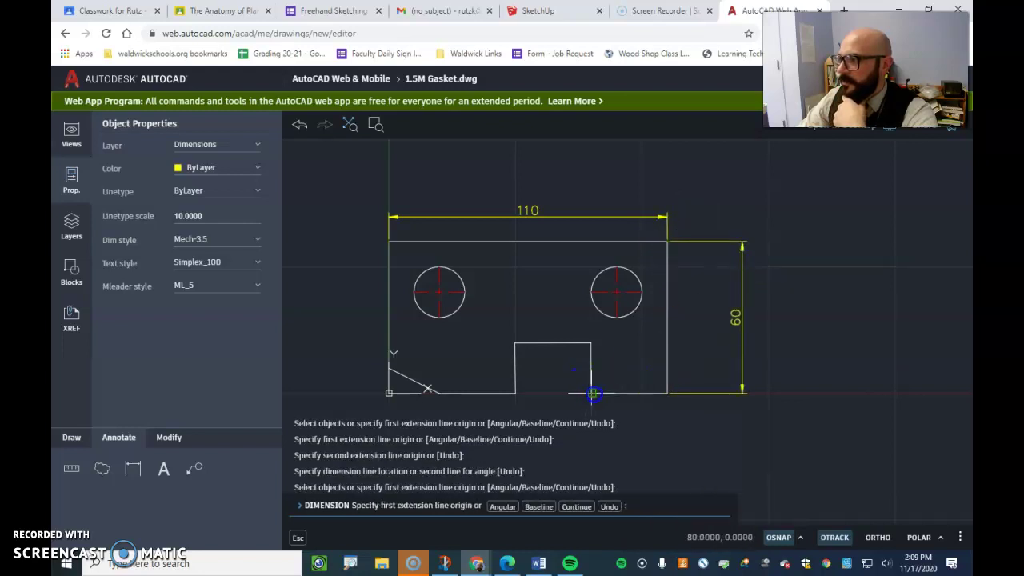
Dimension the notch's 20 depth from its bottom-right to top-right corner.
click(591, 393)
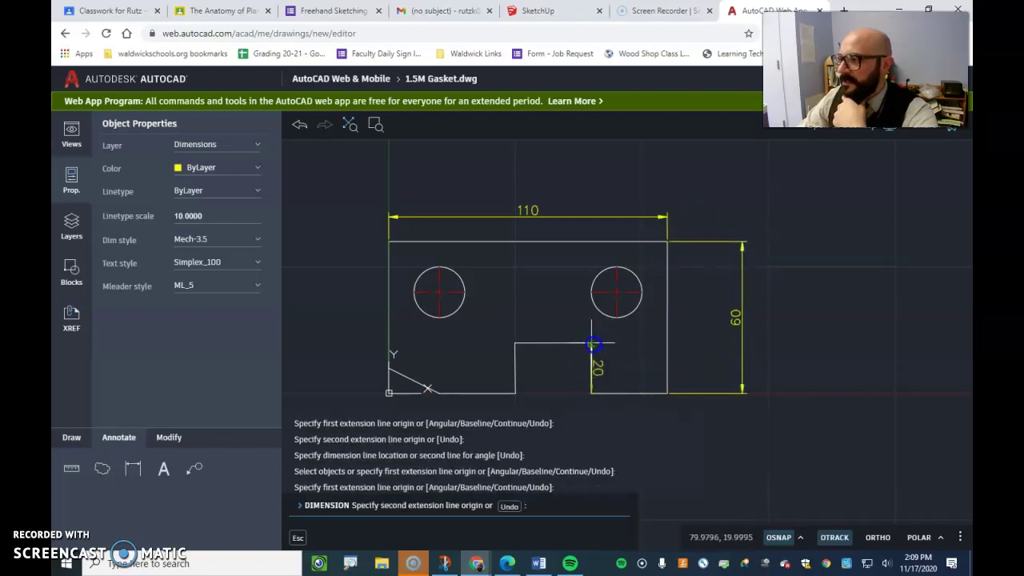
click(592, 345)
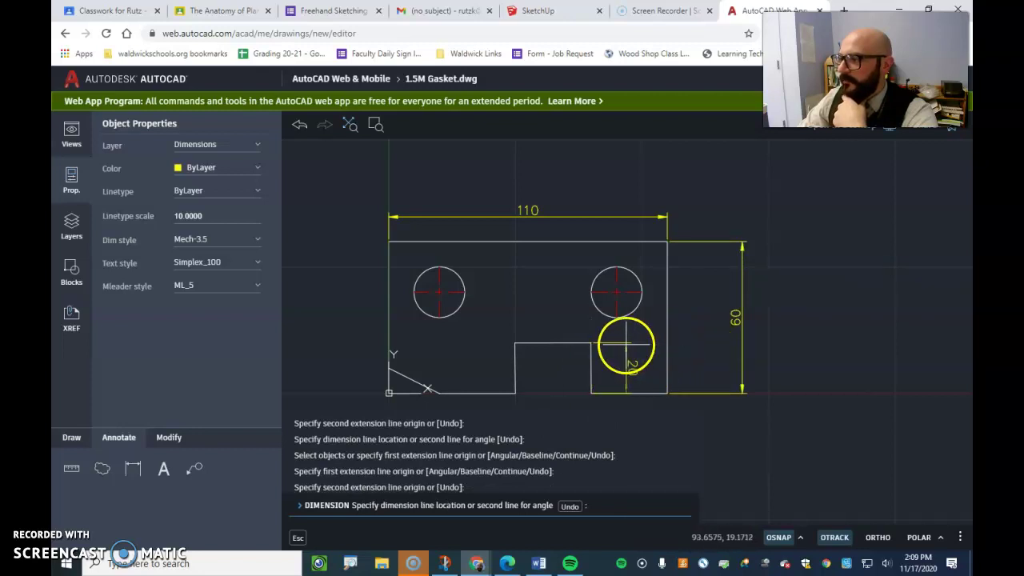
click(625, 346)
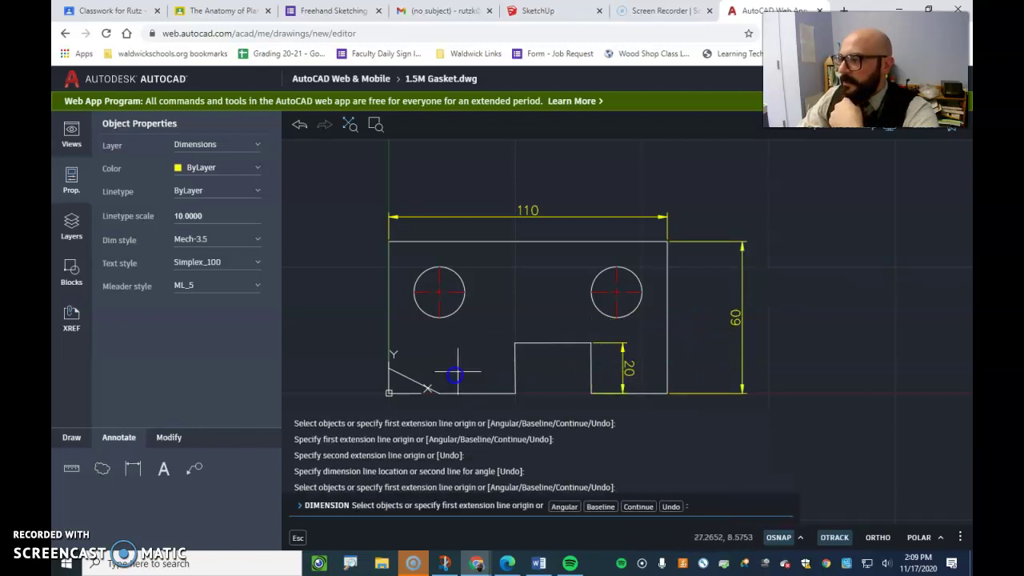
click(390, 384)
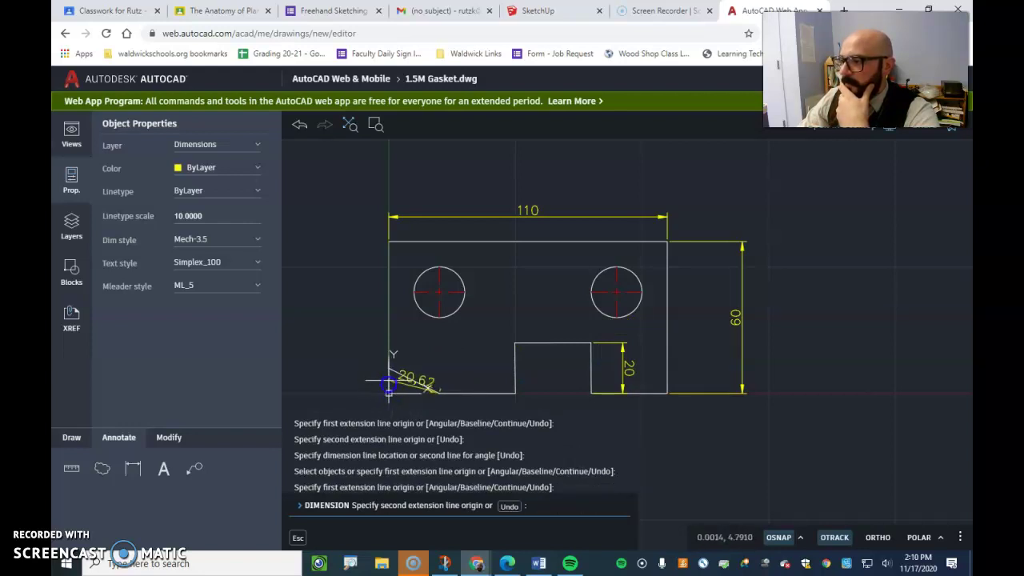
Dimension the bottom-left chamfer as 20, placed below the gasket.
scroll(389, 385, up, 3)
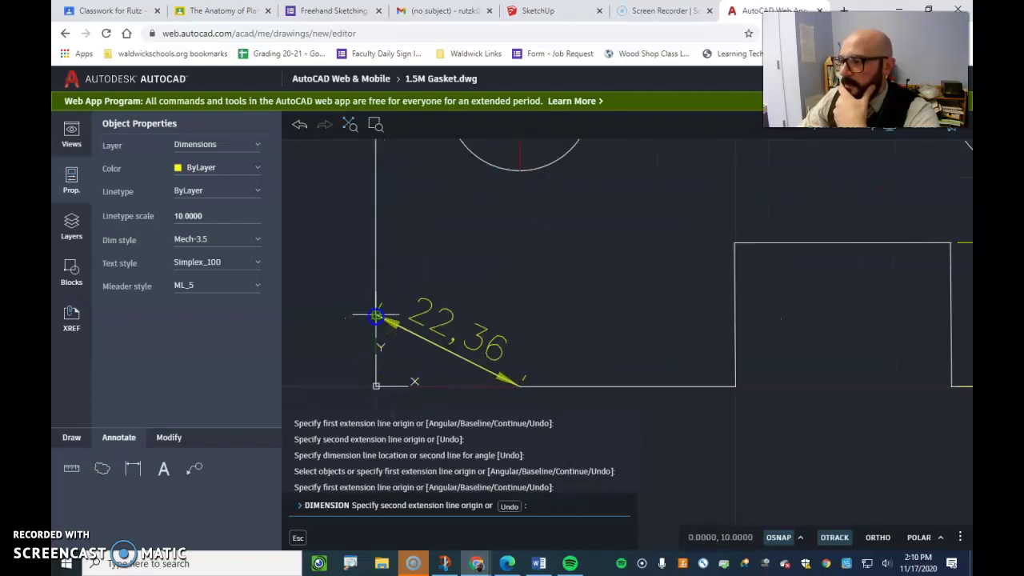
click(376, 386)
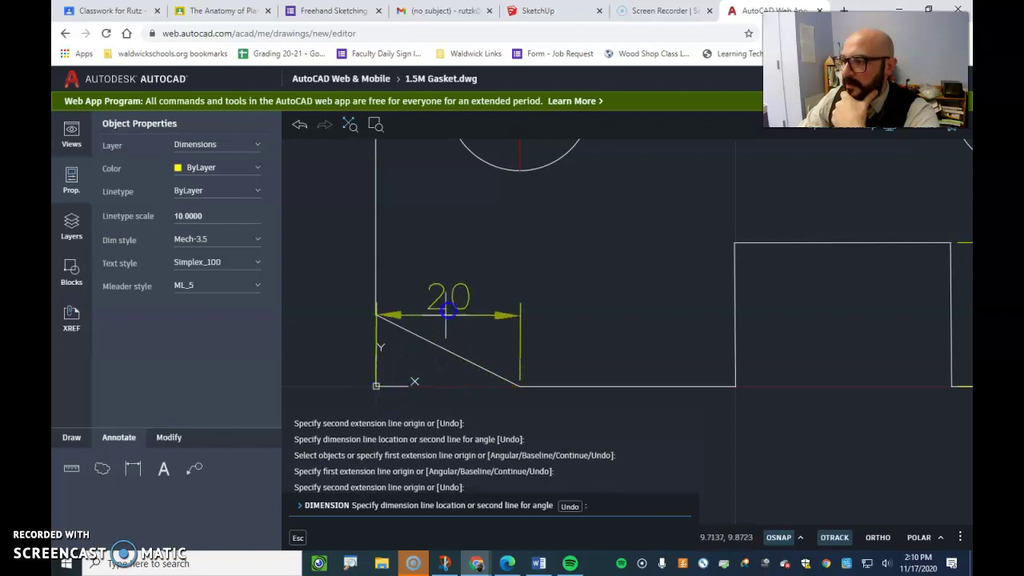
mouse_move(428, 394)
middle_down()
mouse_move(457, 277)
mouse_move(455, 236)
mouse_move(471, 363)
mouse_move(475, 350)
middle_up()
click(476, 350)
Add the 30 notch-width dimension between the notch's bottom corners, below the notch.
scroll(373, 289, down, 4)
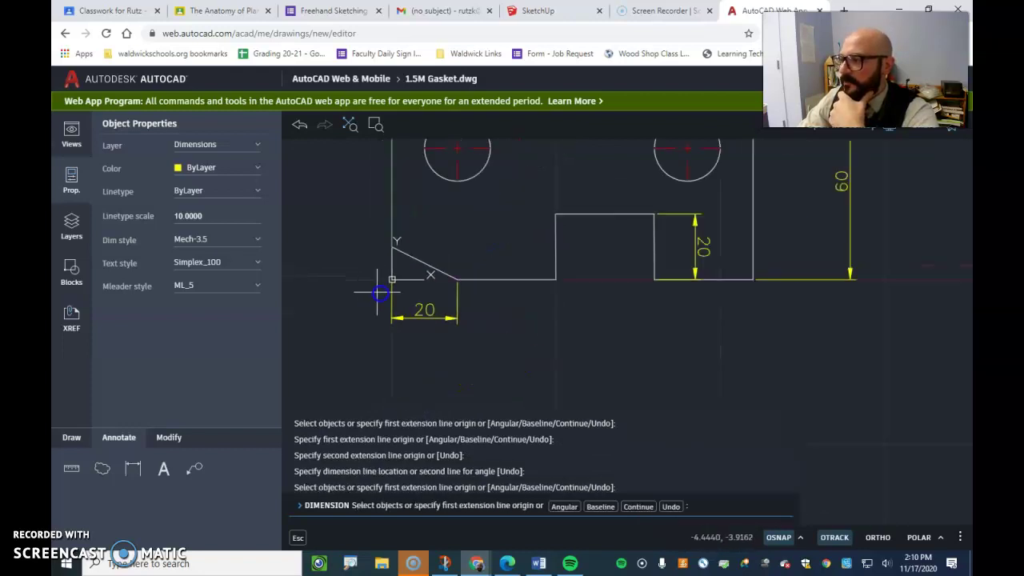
middle_drag(534, 334, 540, 398)
click(523, 346)
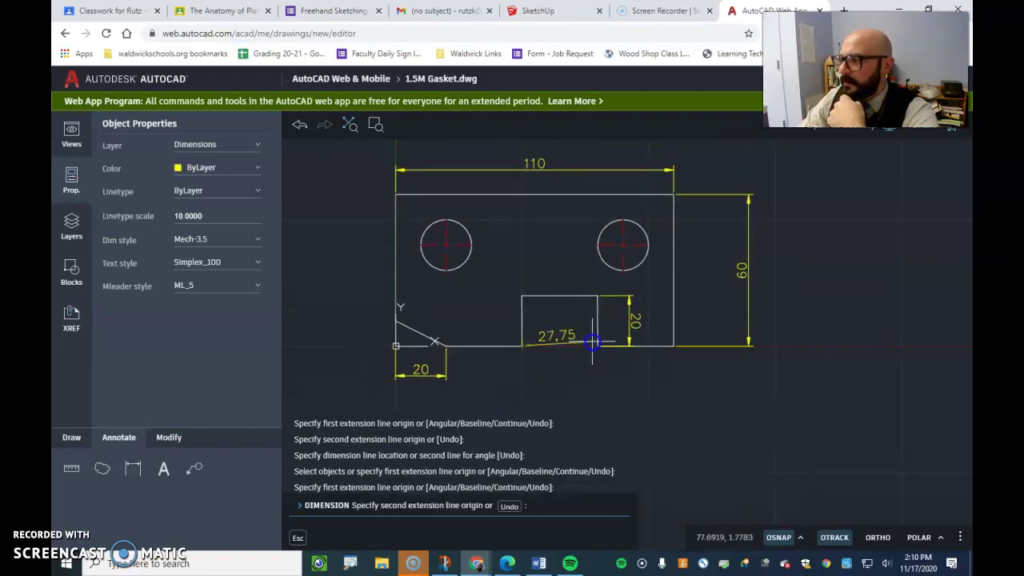
click(597, 347)
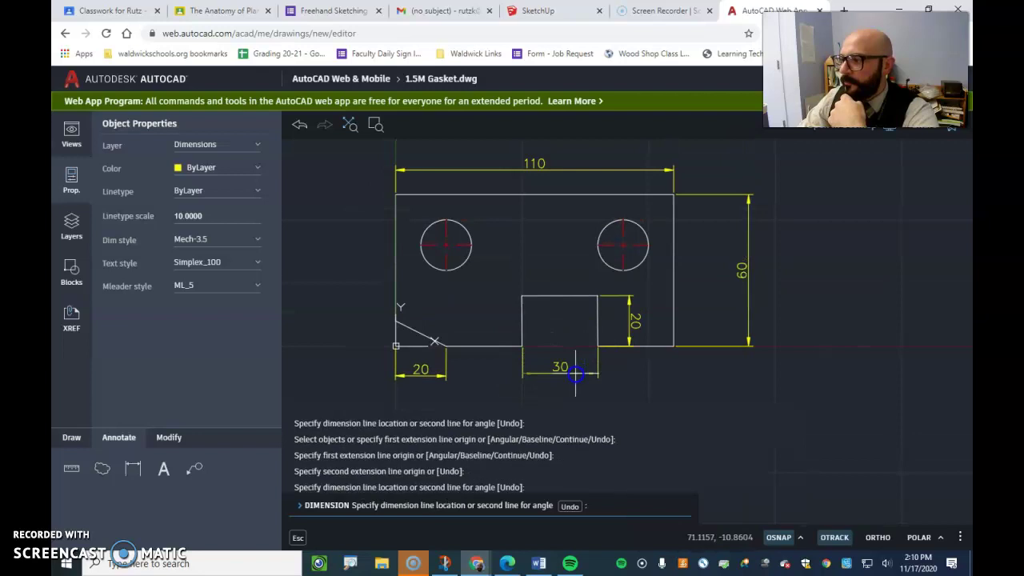
click(575, 371)
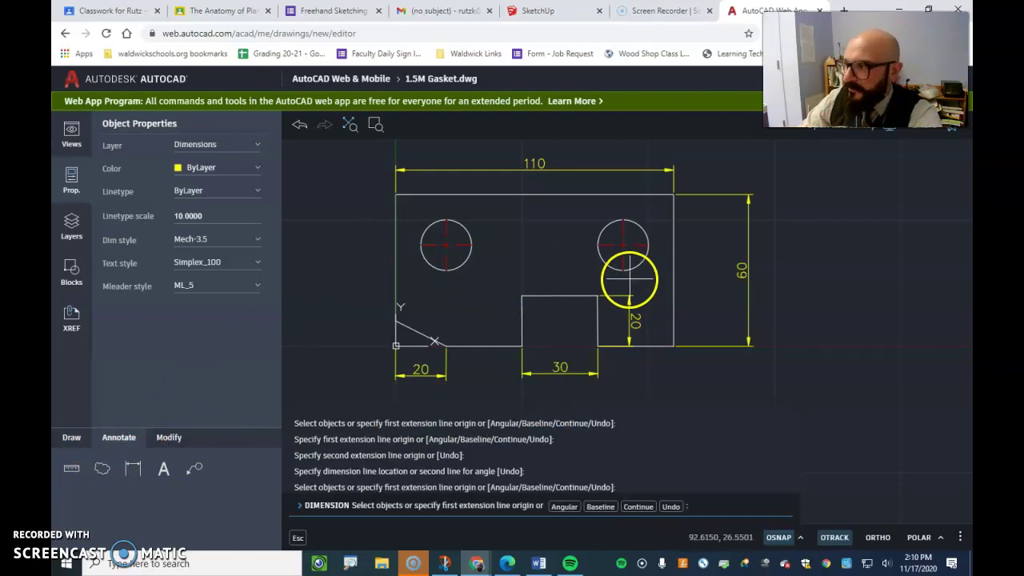
scroll(663, 229, up, 4)
Place a Ø20 diameter callout on the right hole, above the gasket's top-right corner.
click(592, 222)
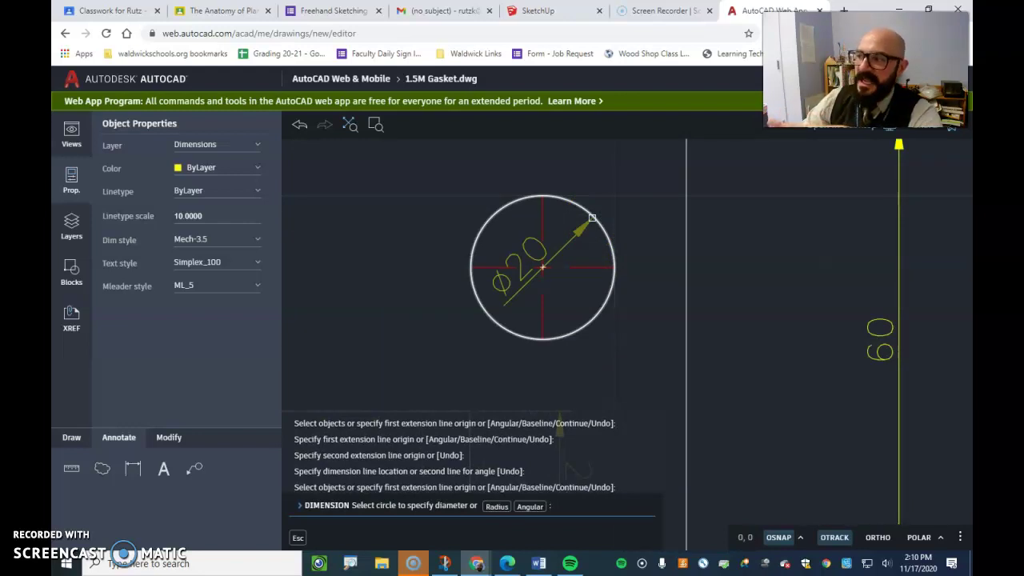
click(592, 217)
scroll(557, 348, down, 3)
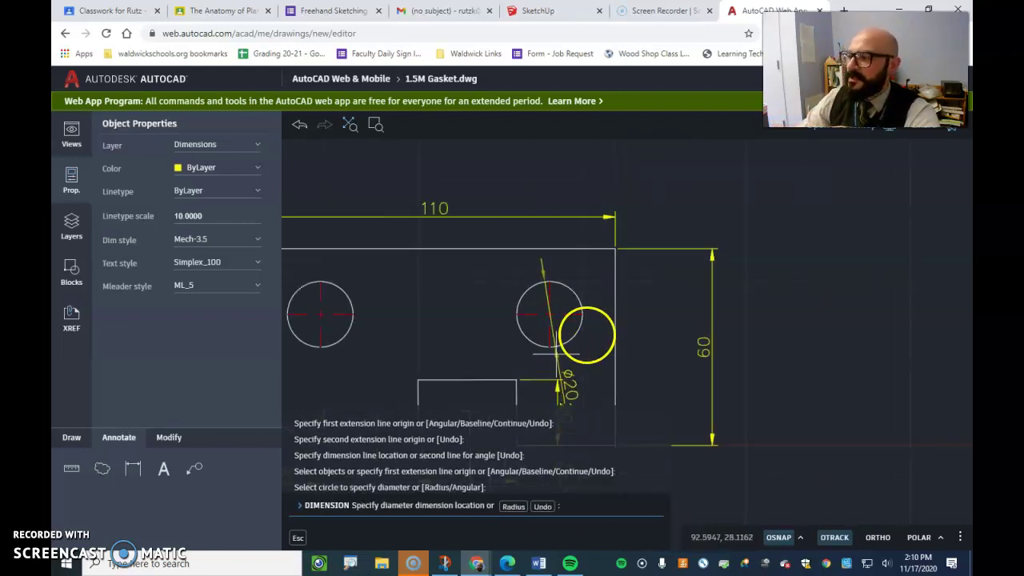
click(662, 209)
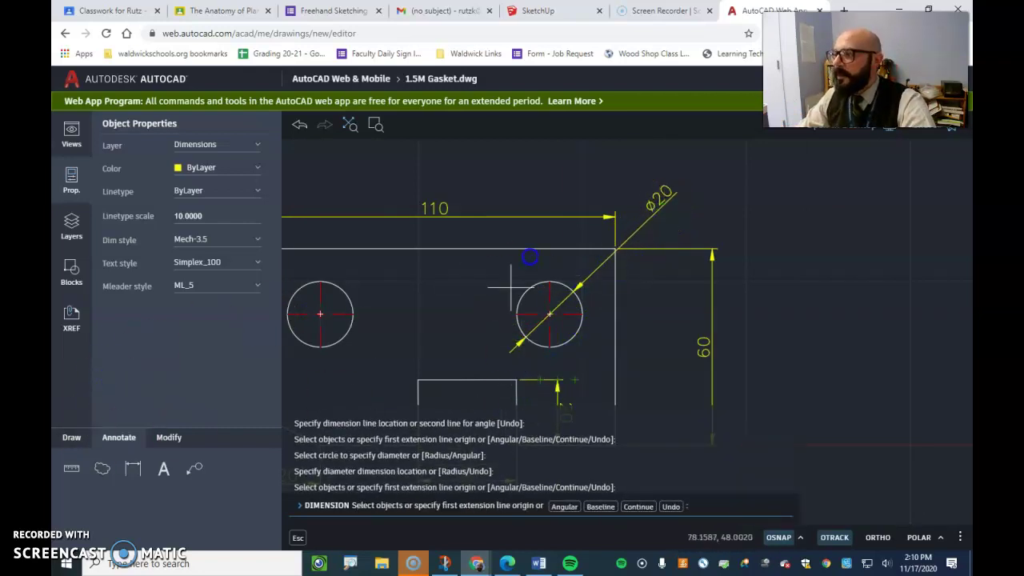
Try a text override on the Ø20 dimension in Properties, then undo it.
click(661, 202)
key(Escape)
click(661, 198)
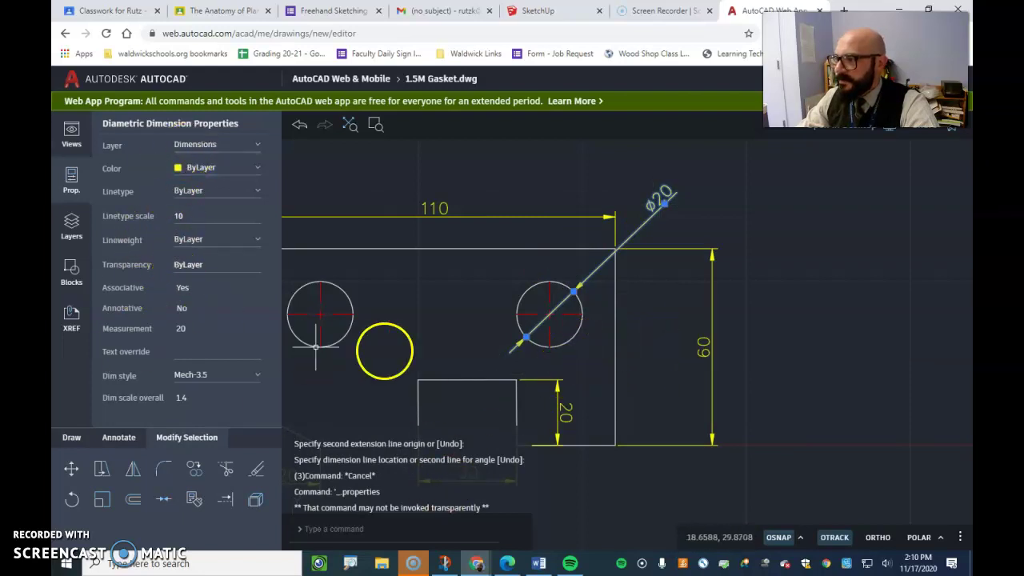
click(209, 348)
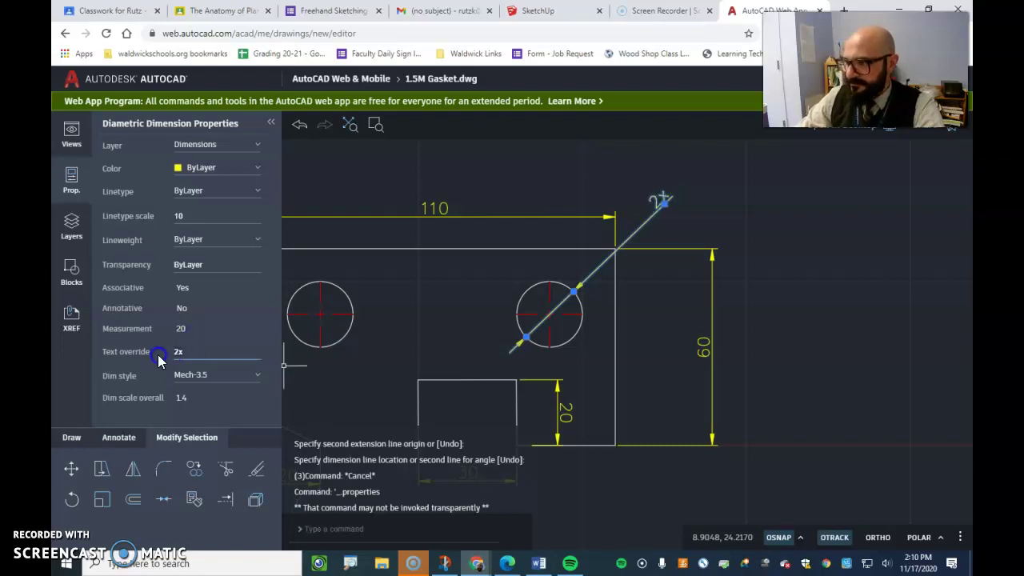
click(722, 268)
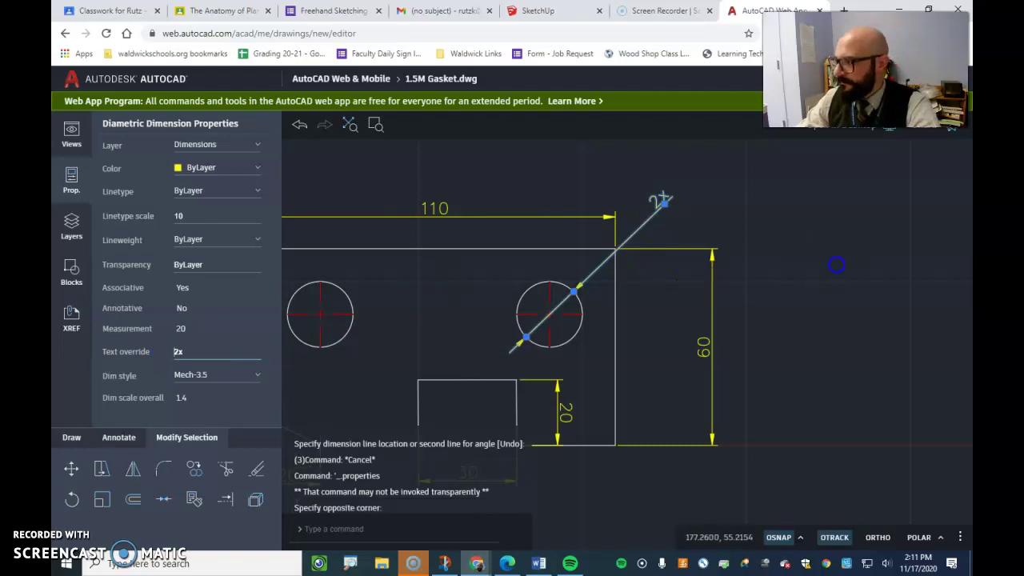
click(680, 288)
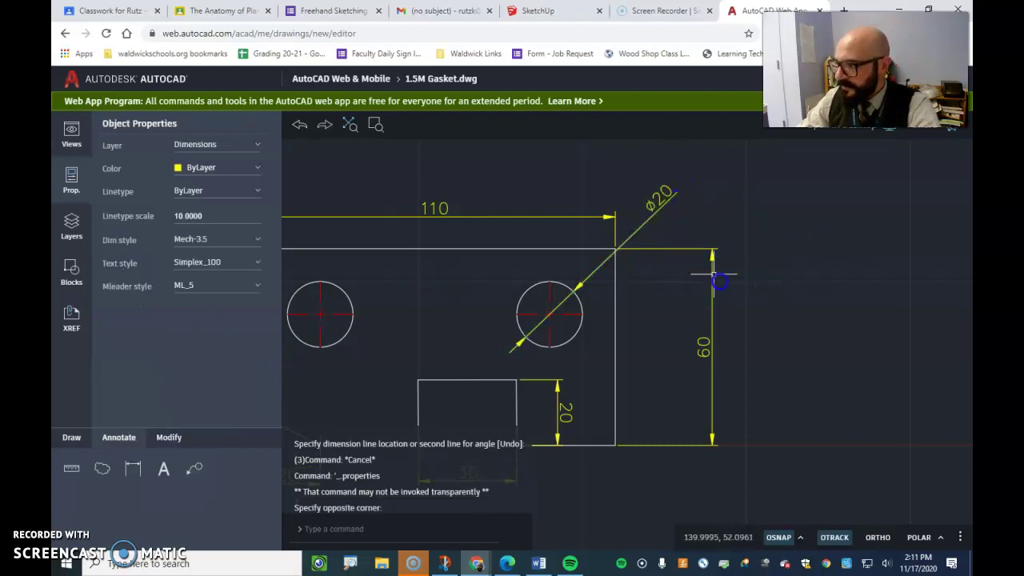
Start Move from the Modify tools and window-select the 20 notch-depth dimension.
scroll(720, 280, down, 2)
middle_drag(670, 398, 647, 316)
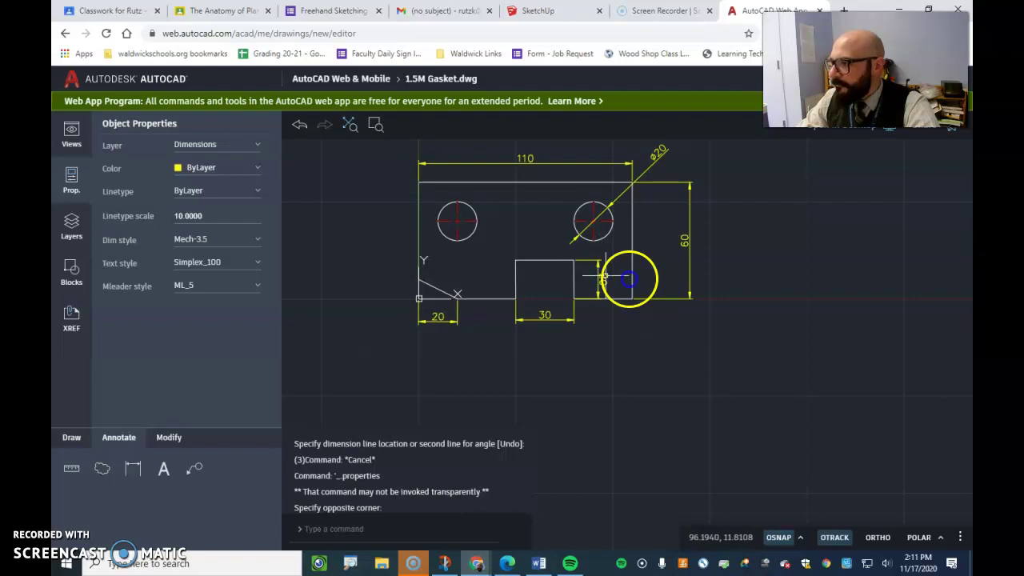
scroll(636, 279, up, 3)
click(122, 463)
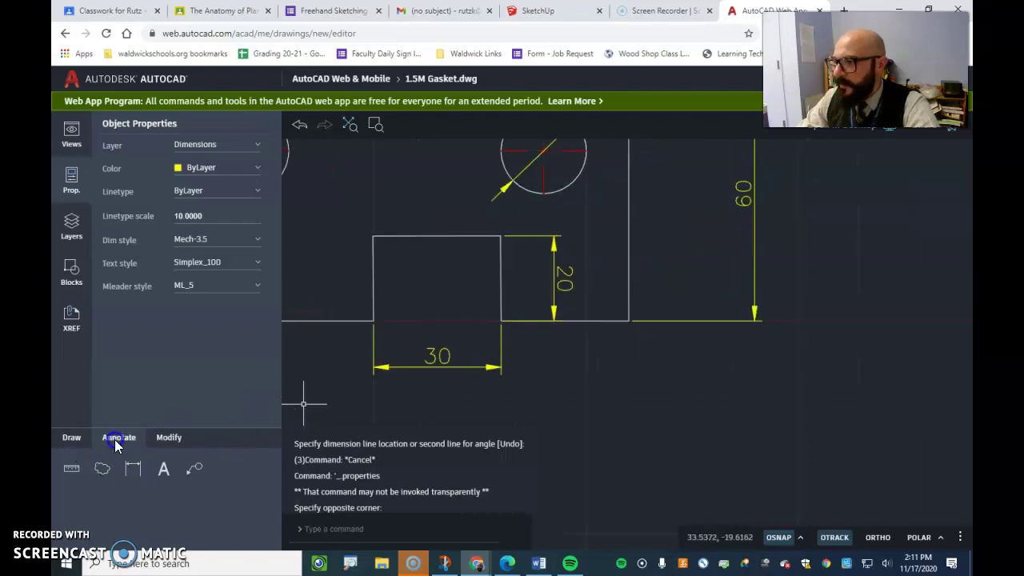
click(168, 438)
click(72, 469)
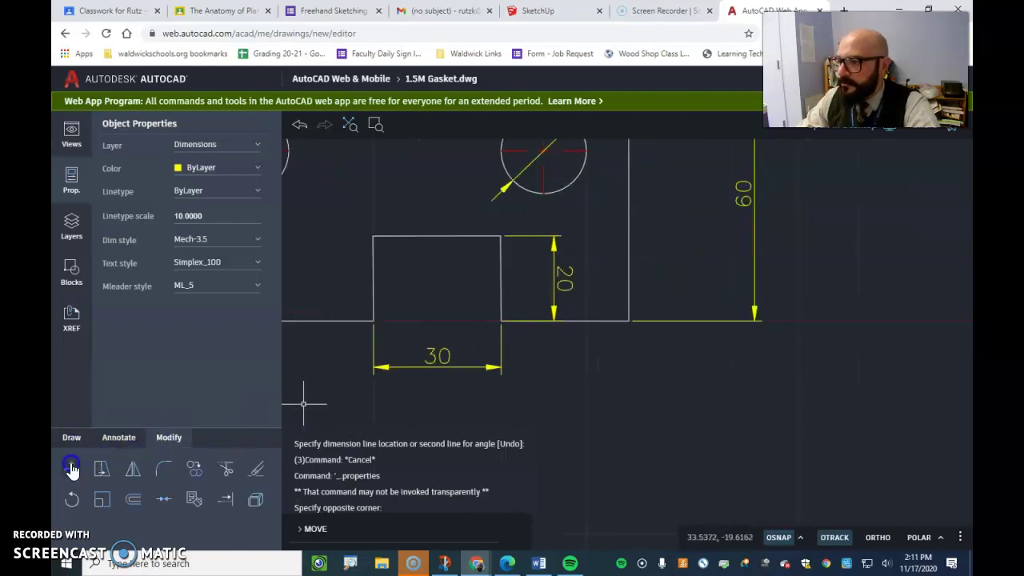
click(523, 301)
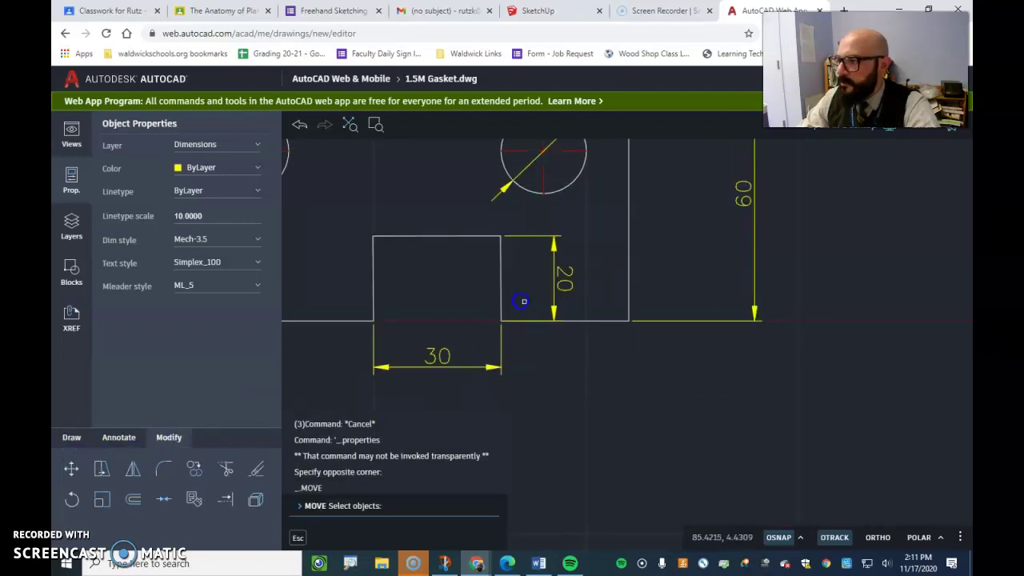
click(562, 274)
click(558, 271)
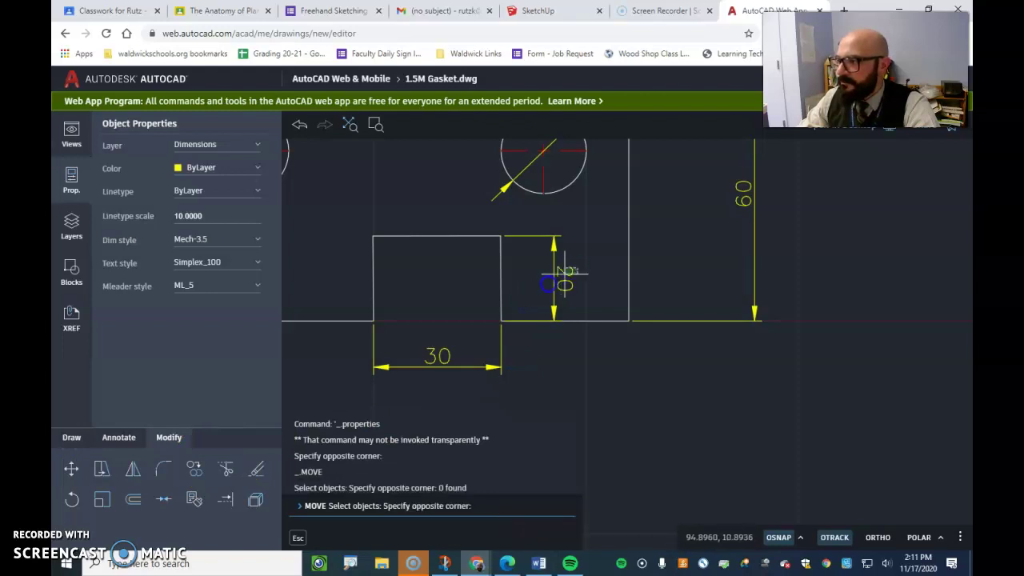
click(540, 328)
Move the 20 dimension right, beyond the gasket's right edge next to the 60 dimension.
click(109, 494)
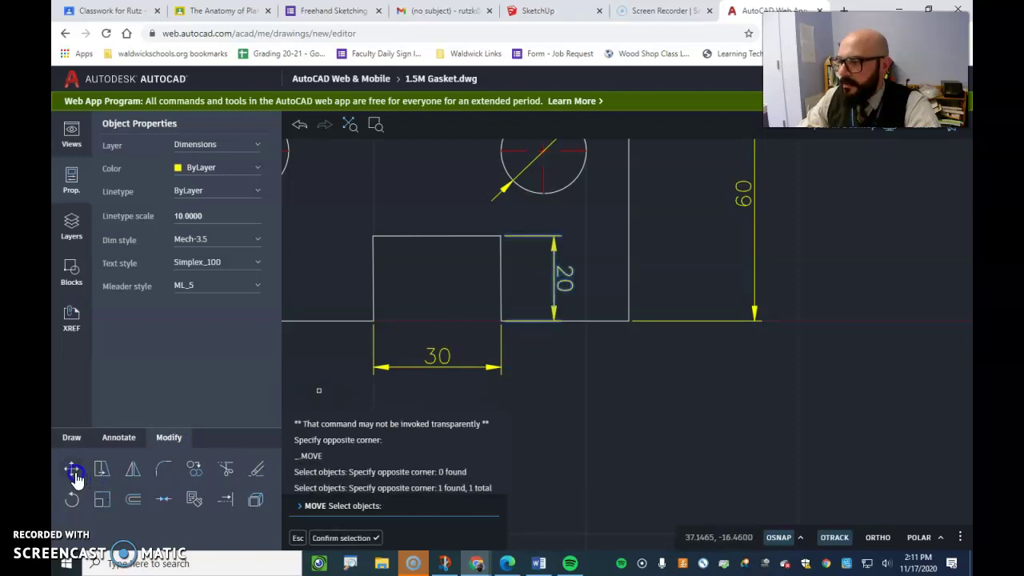
click(580, 317)
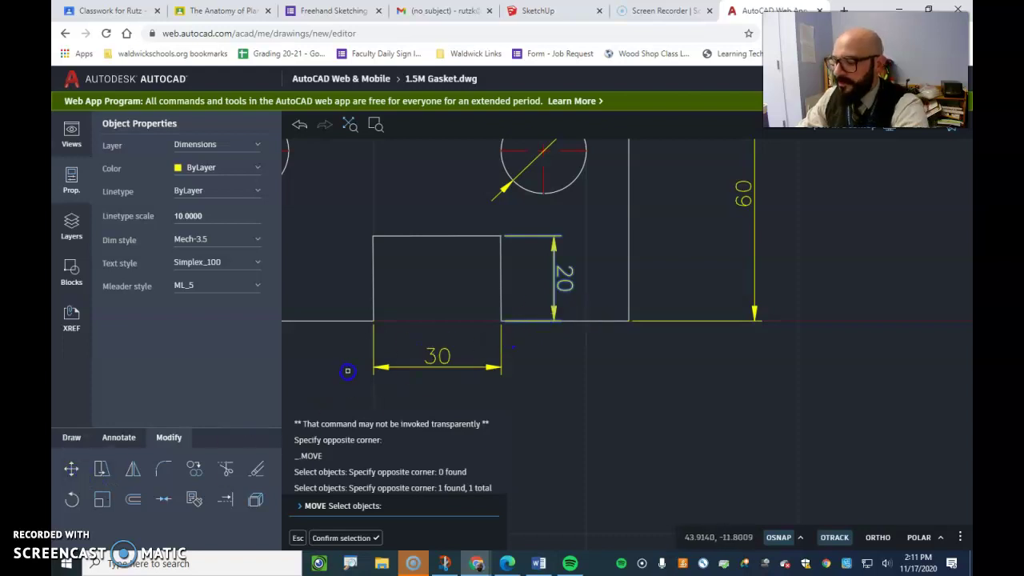
right_click(348, 371)
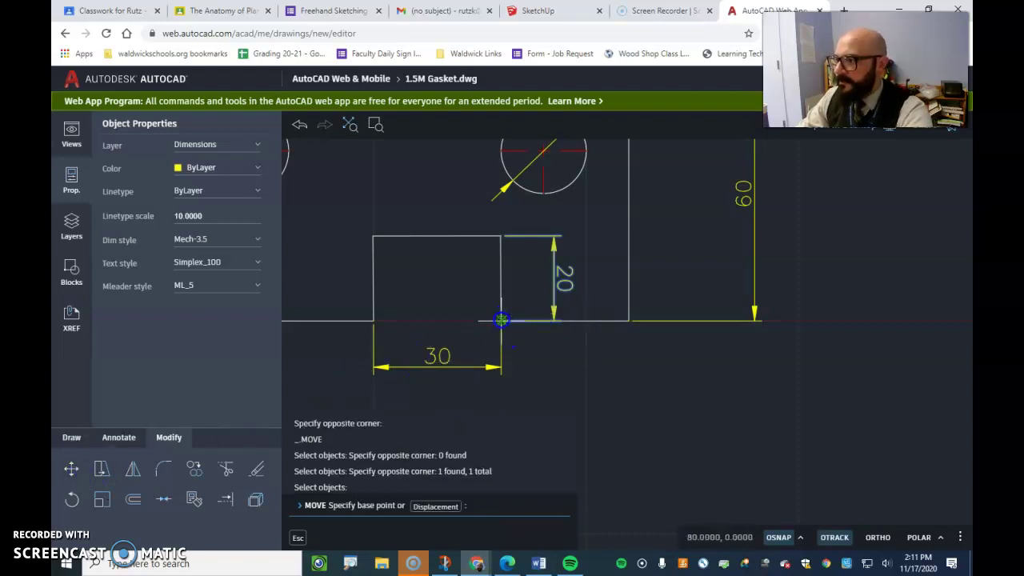
click(501, 320)
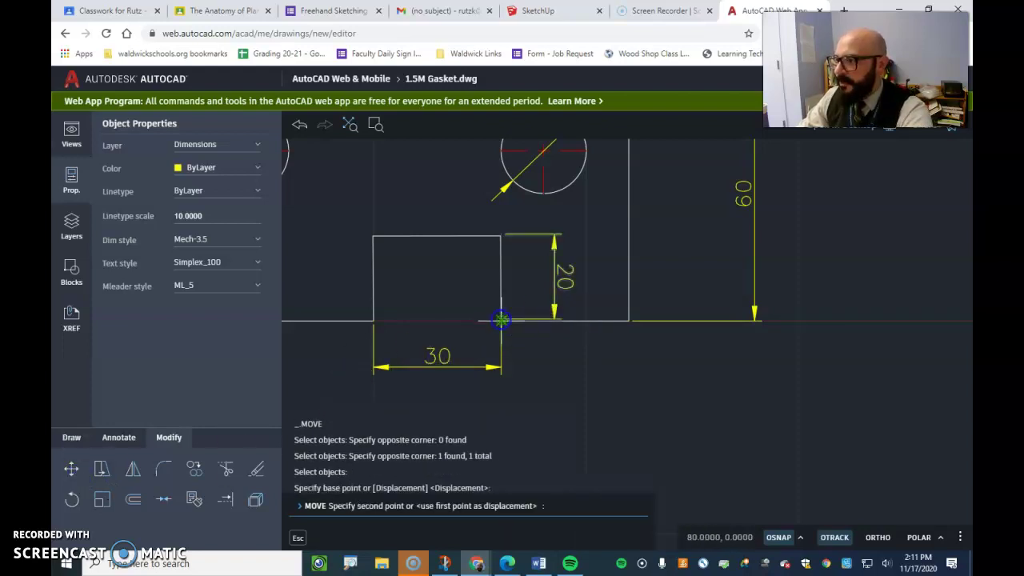
click(646, 320)
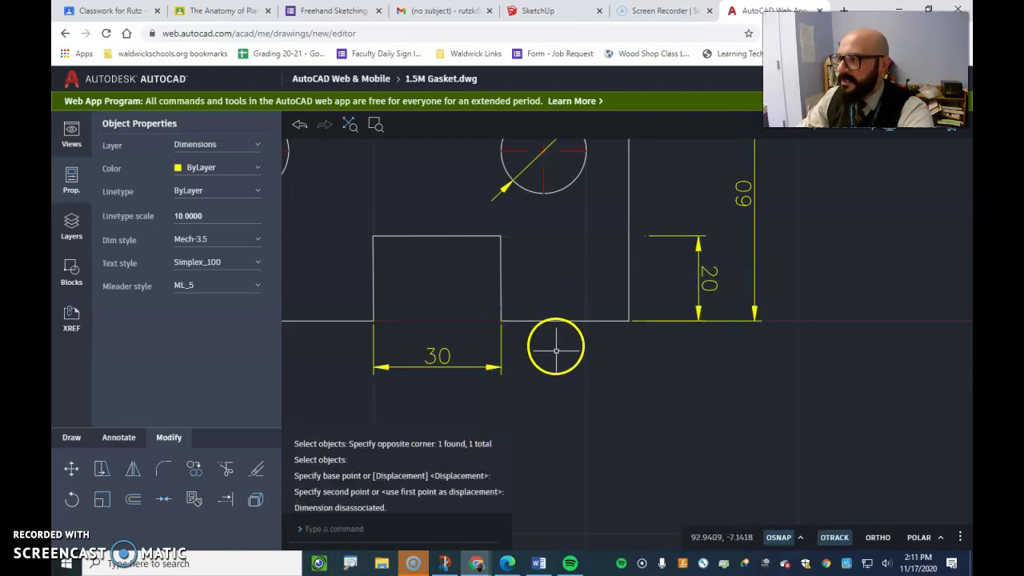
scroll(556, 350, down, 3)
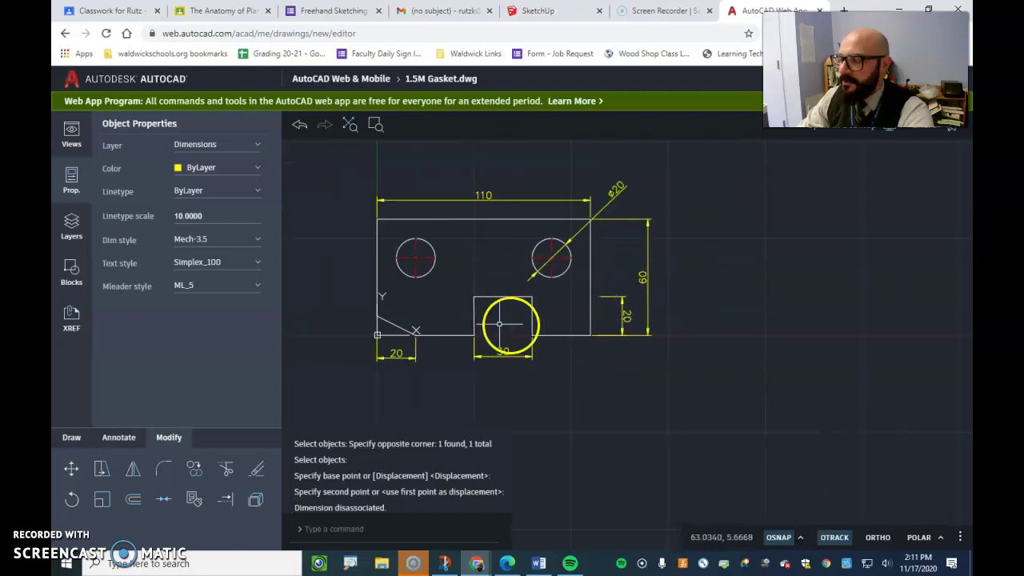